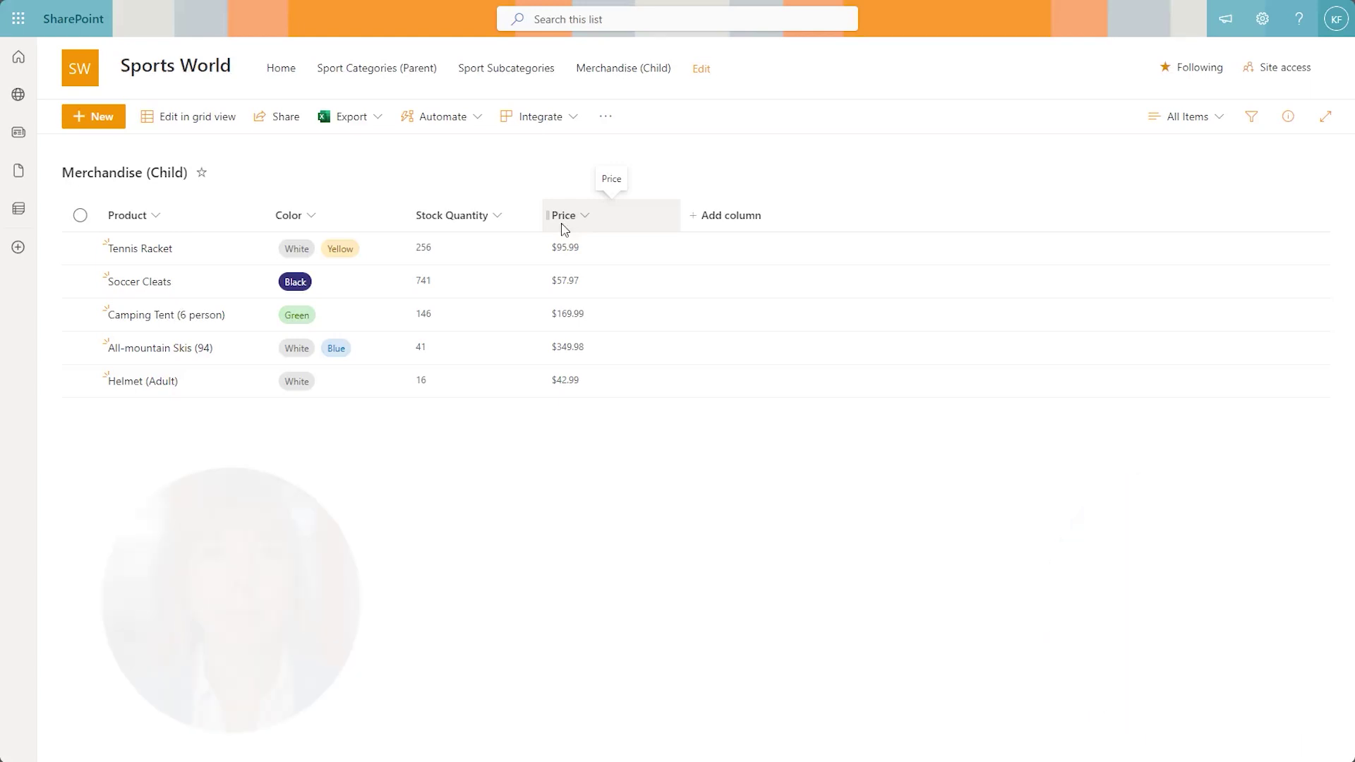
Start a new Lookup column named "Sport Category" in the Merchandise (Child) list
left_click(695, 219)
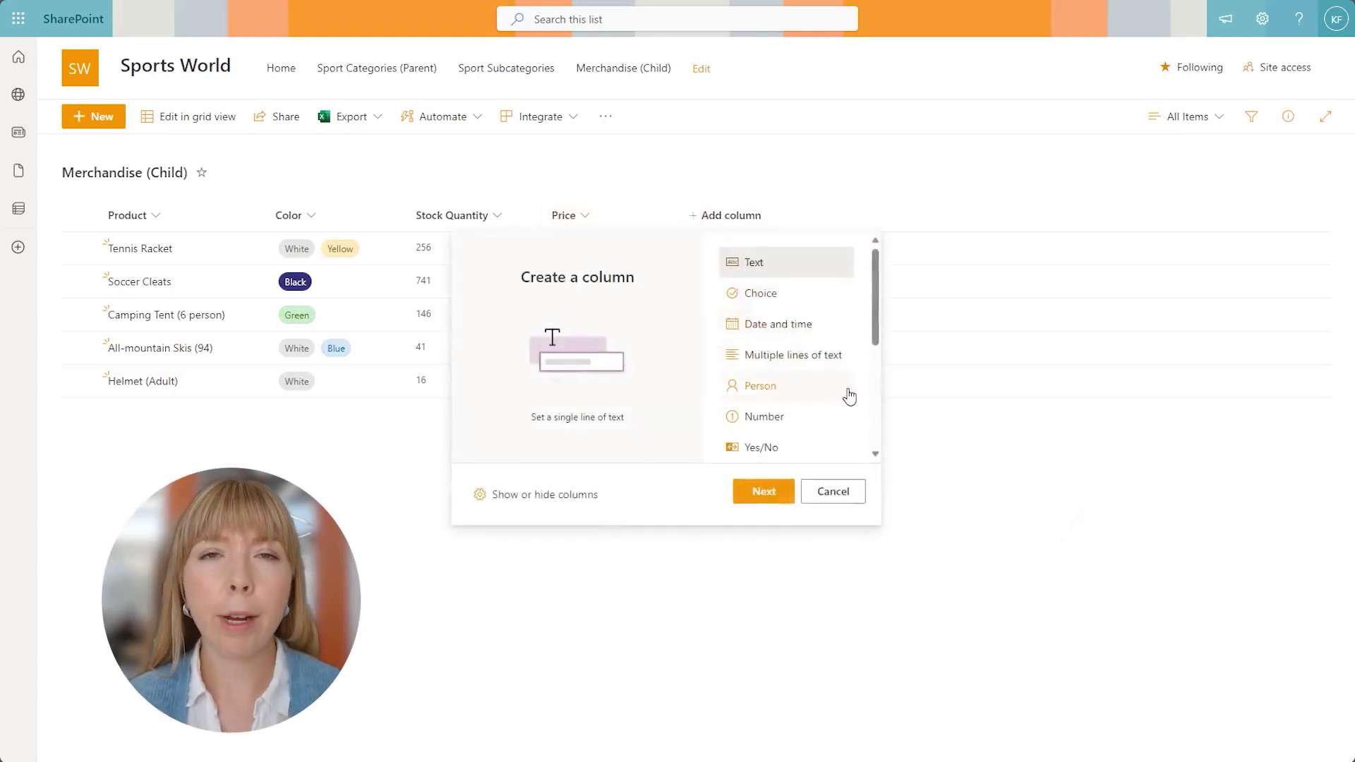
scroll(847, 395, "down", 3)
left_click(831, 422)
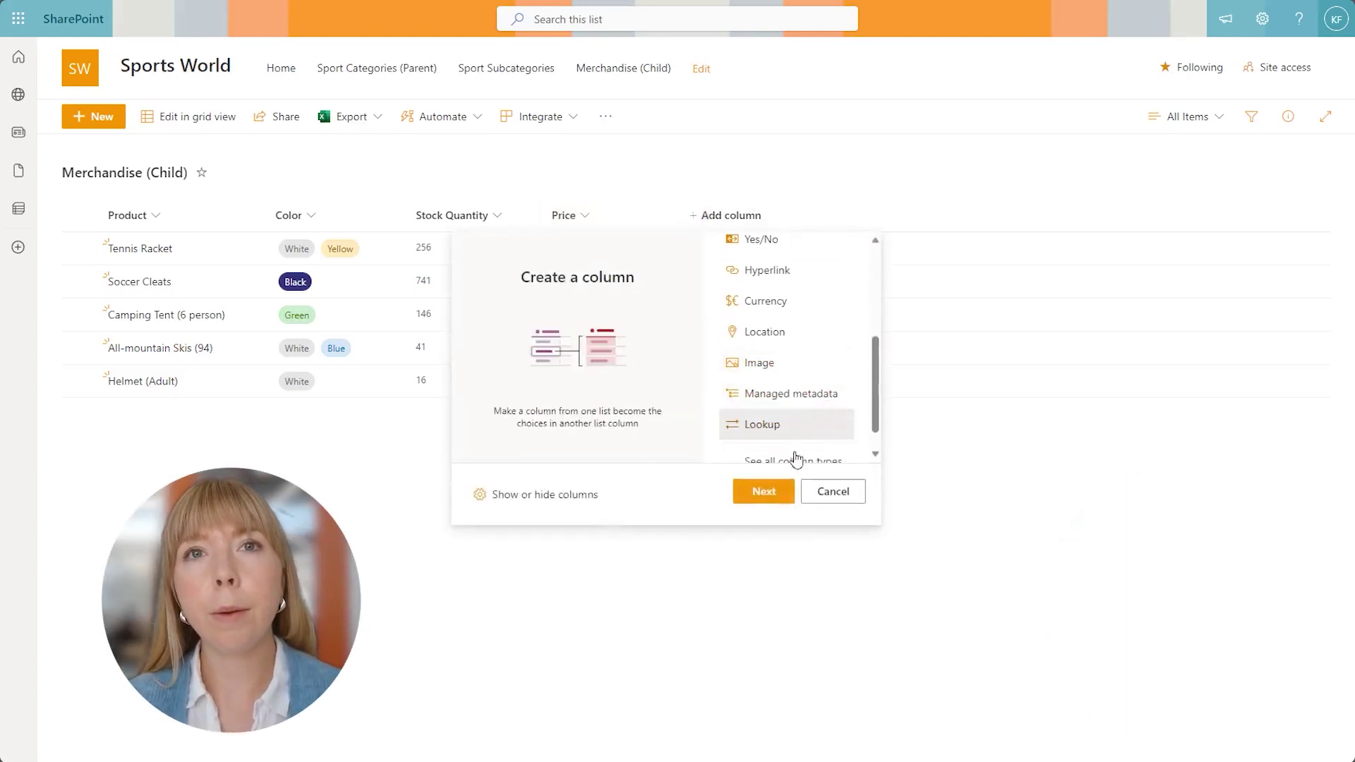
left_click(769, 491)
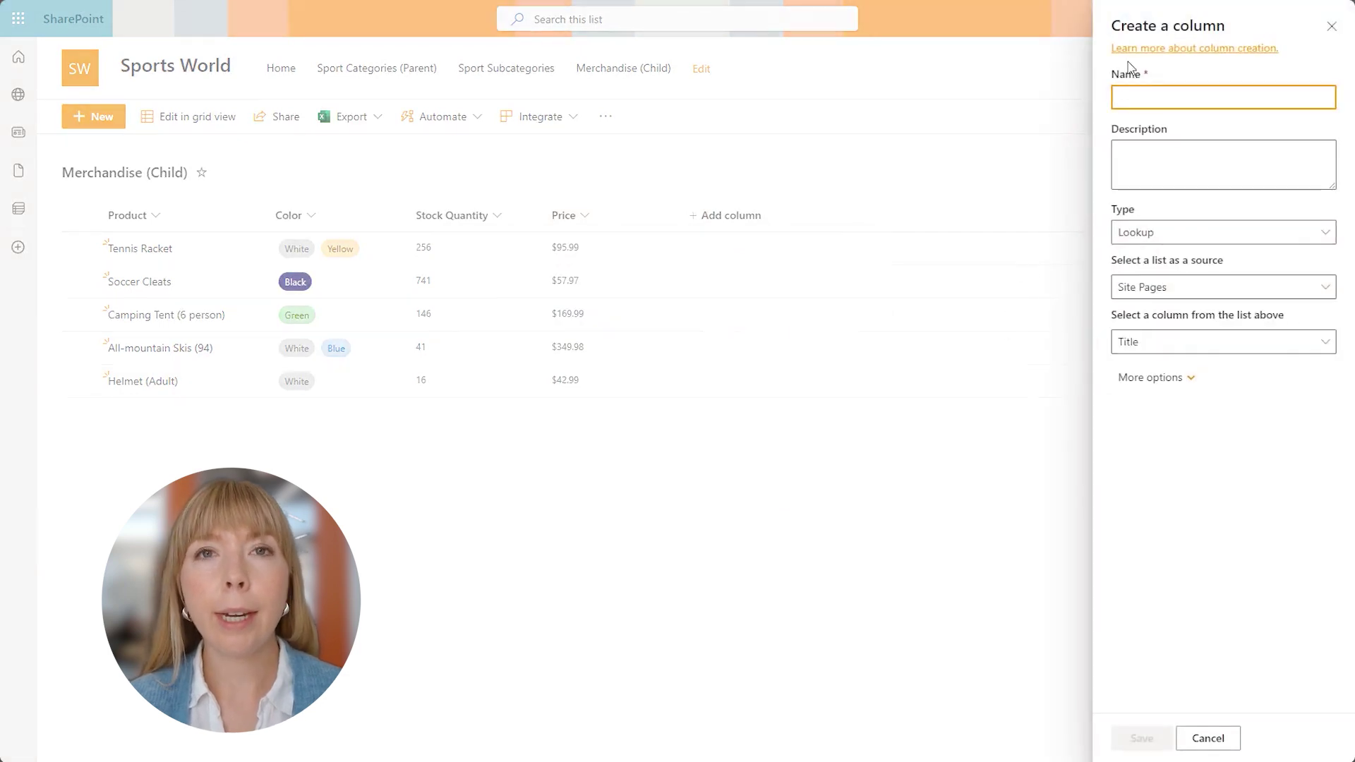
type("Sport Category")
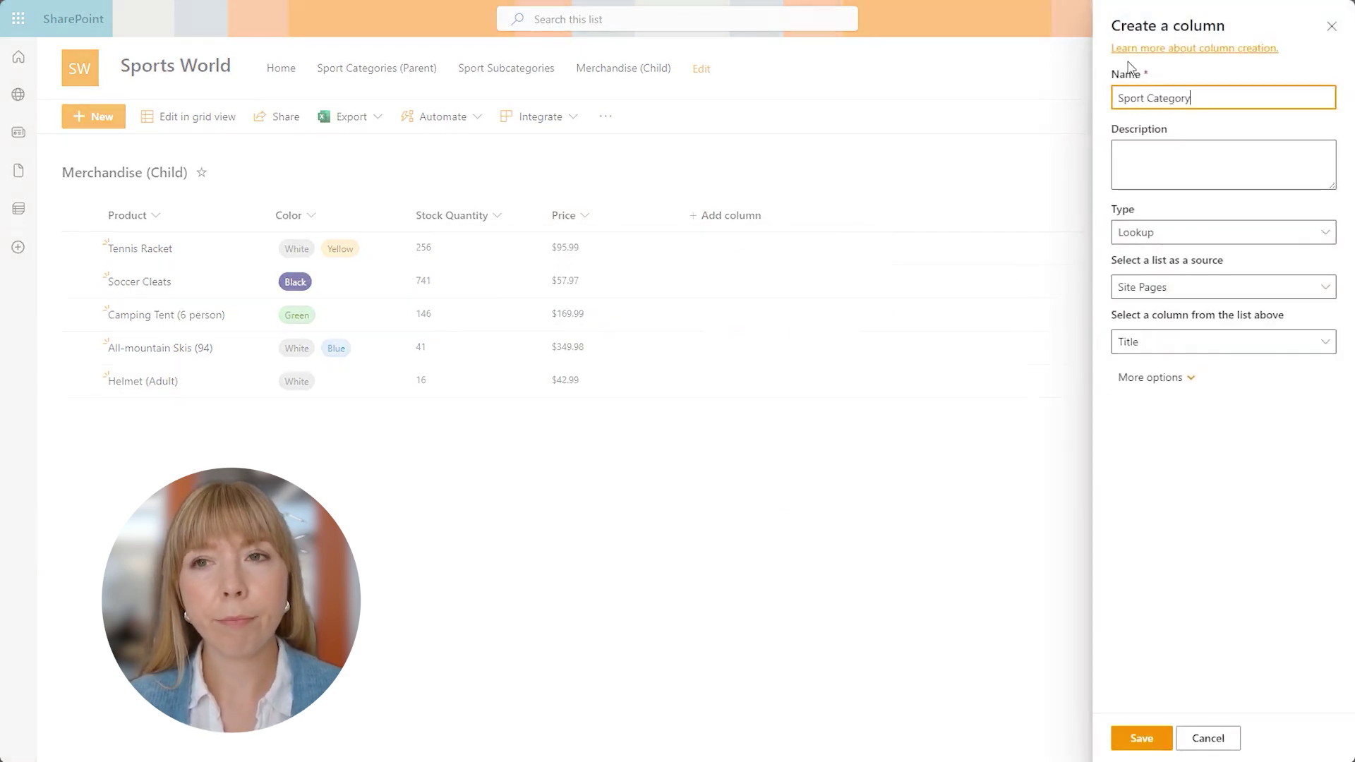
Set the column's source list to Sport Categories (Parent) and its source column to Sport, and save the column
left_click(1166, 288)
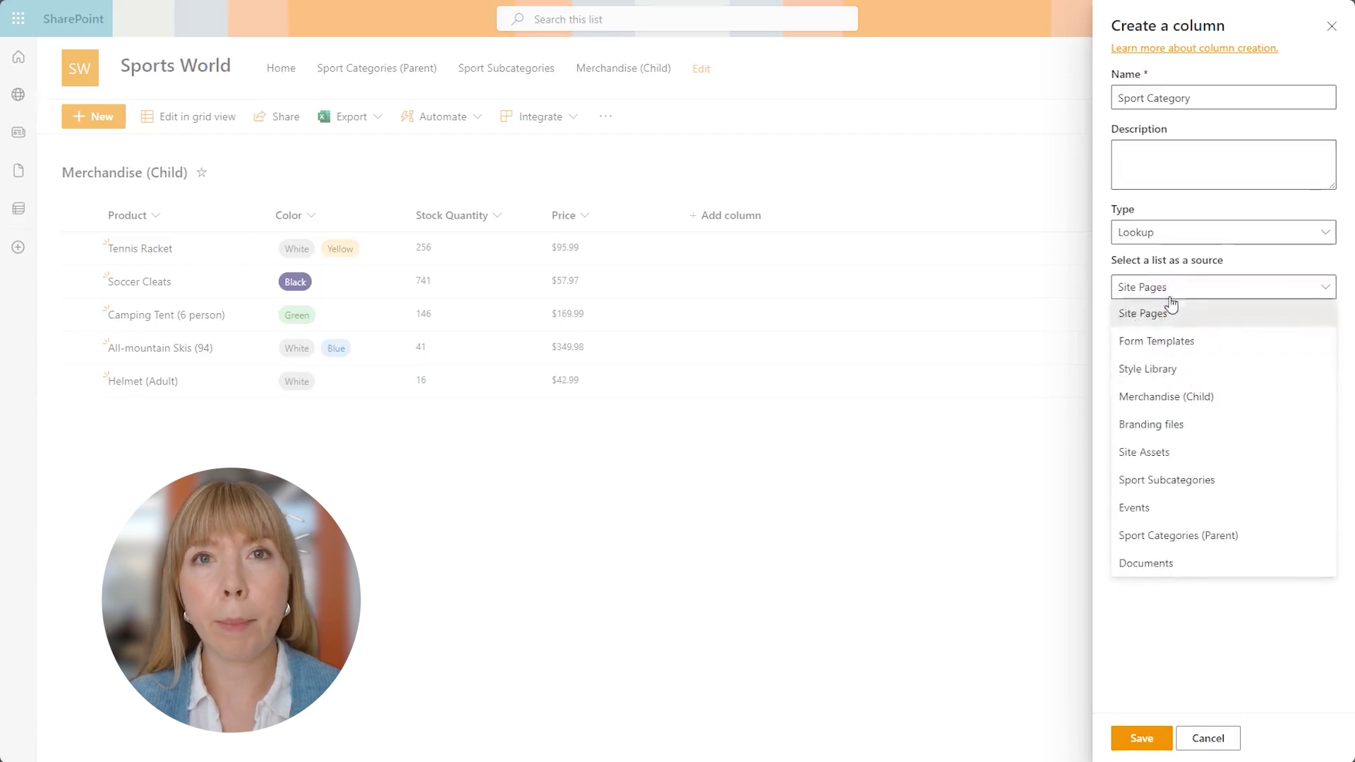
left_click(1185, 534)
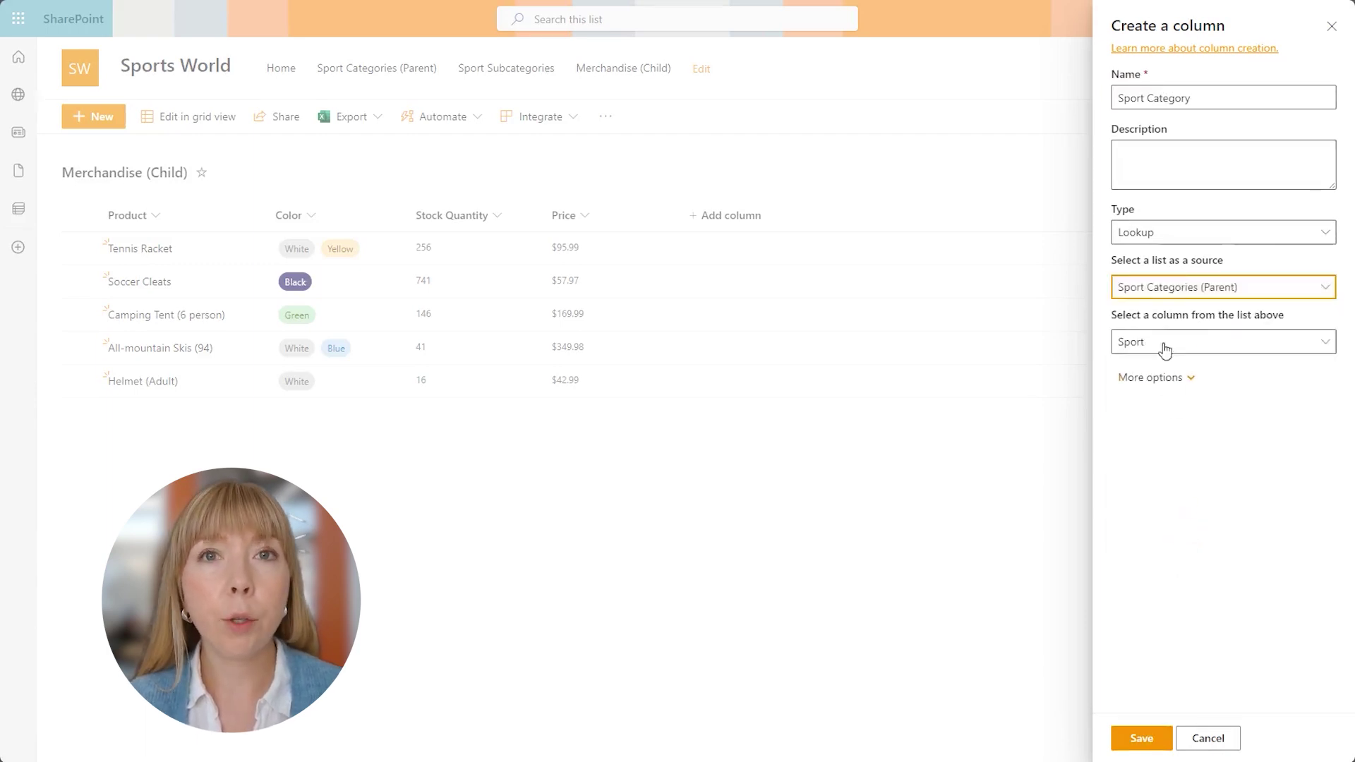
left_click(1165, 344)
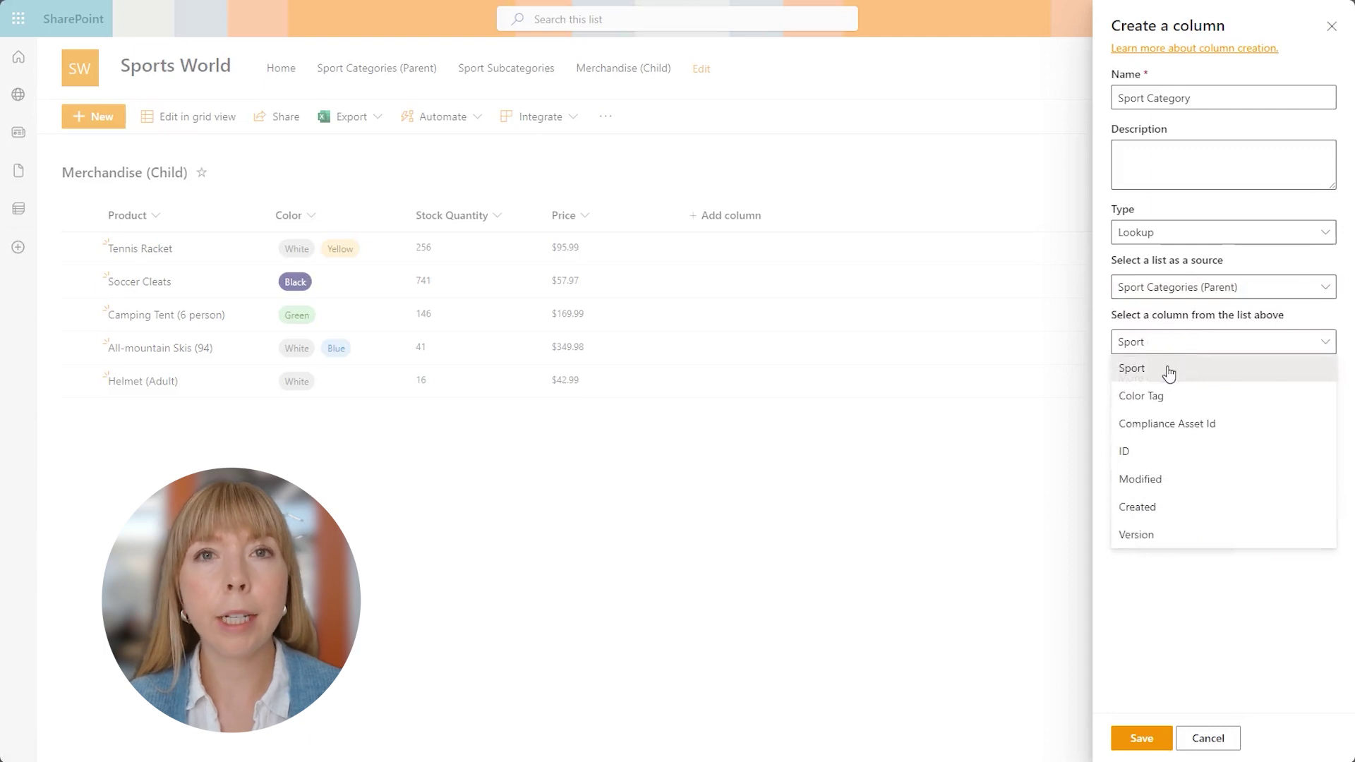
left_click(1167, 369)
left_click(1145, 735)
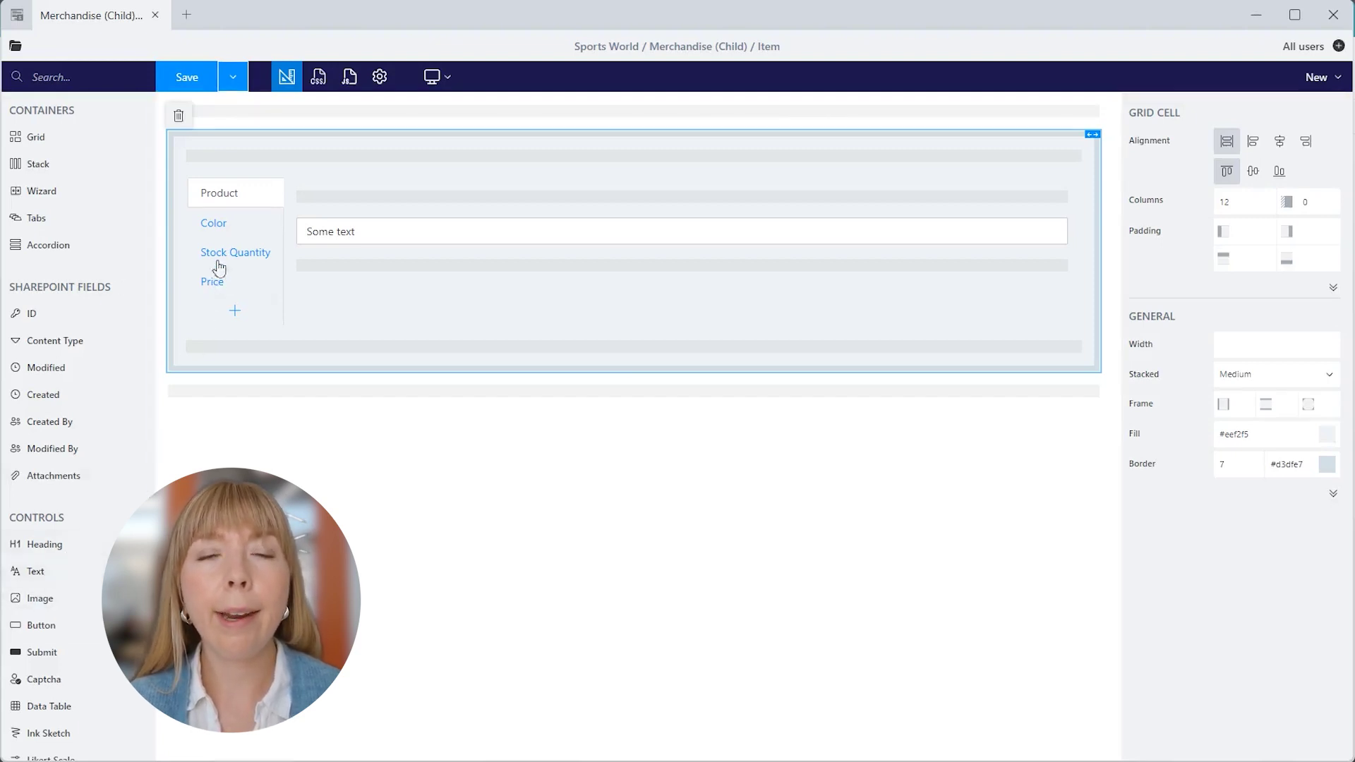
Switch to the form designer, look through the Merchandise (Child) form's tabs, and reload the SharePoint fields
left_click(229, 217)
left_click(242, 252)
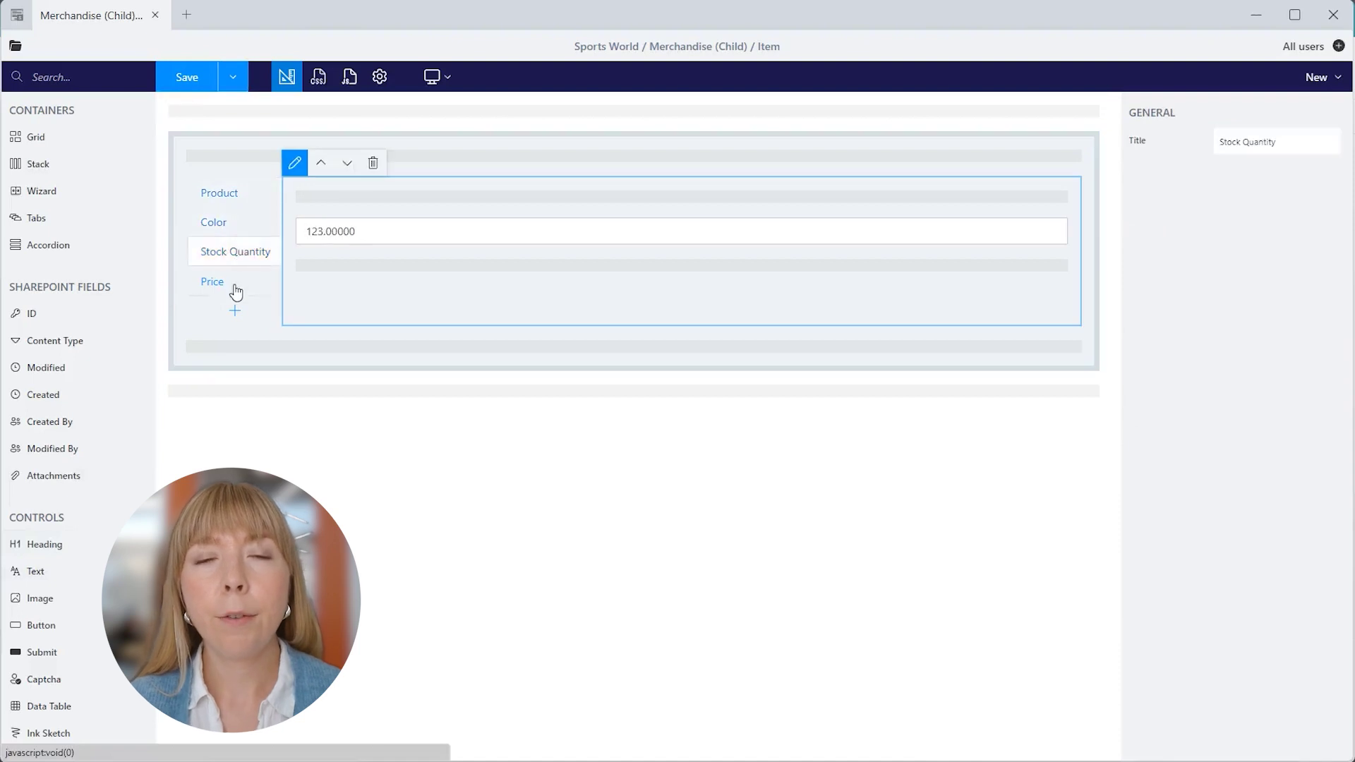
left_click(231, 284)
left_click(221, 195)
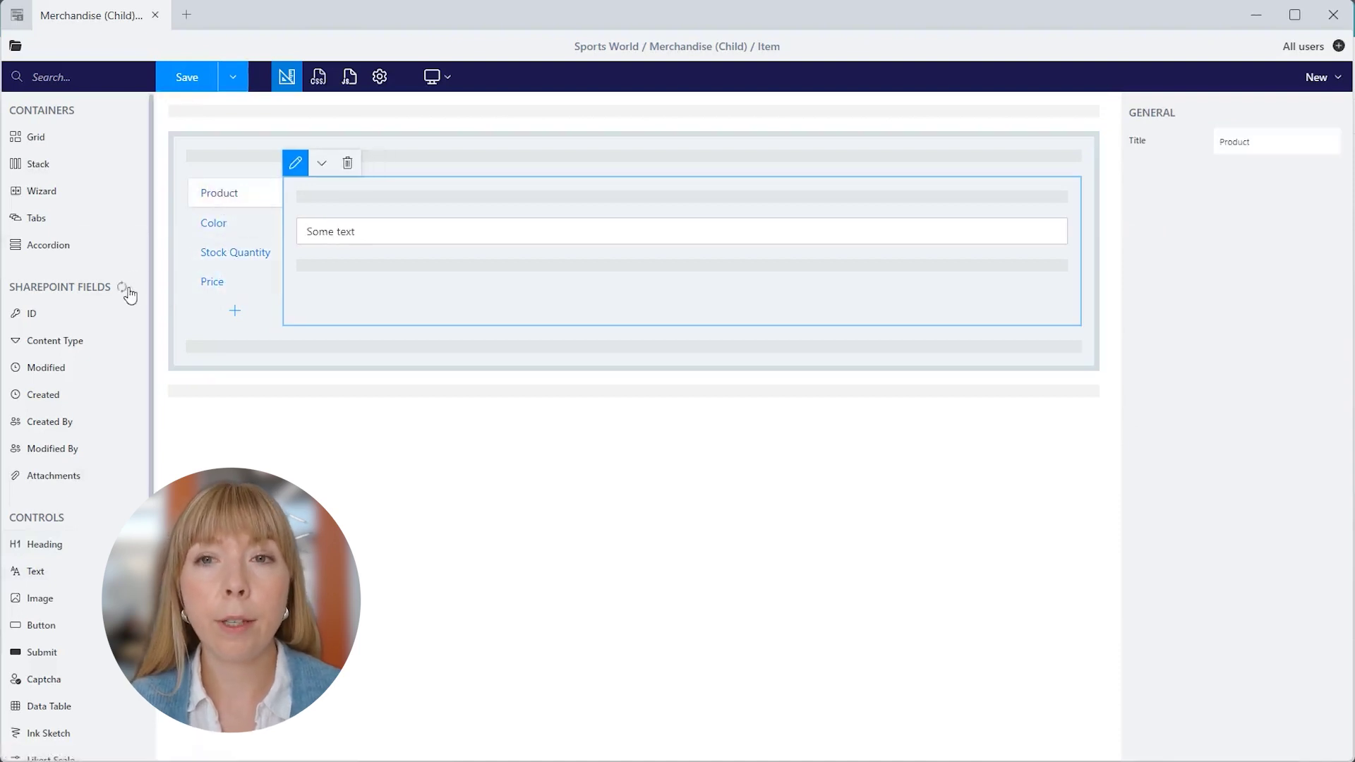
left_click(126, 287)
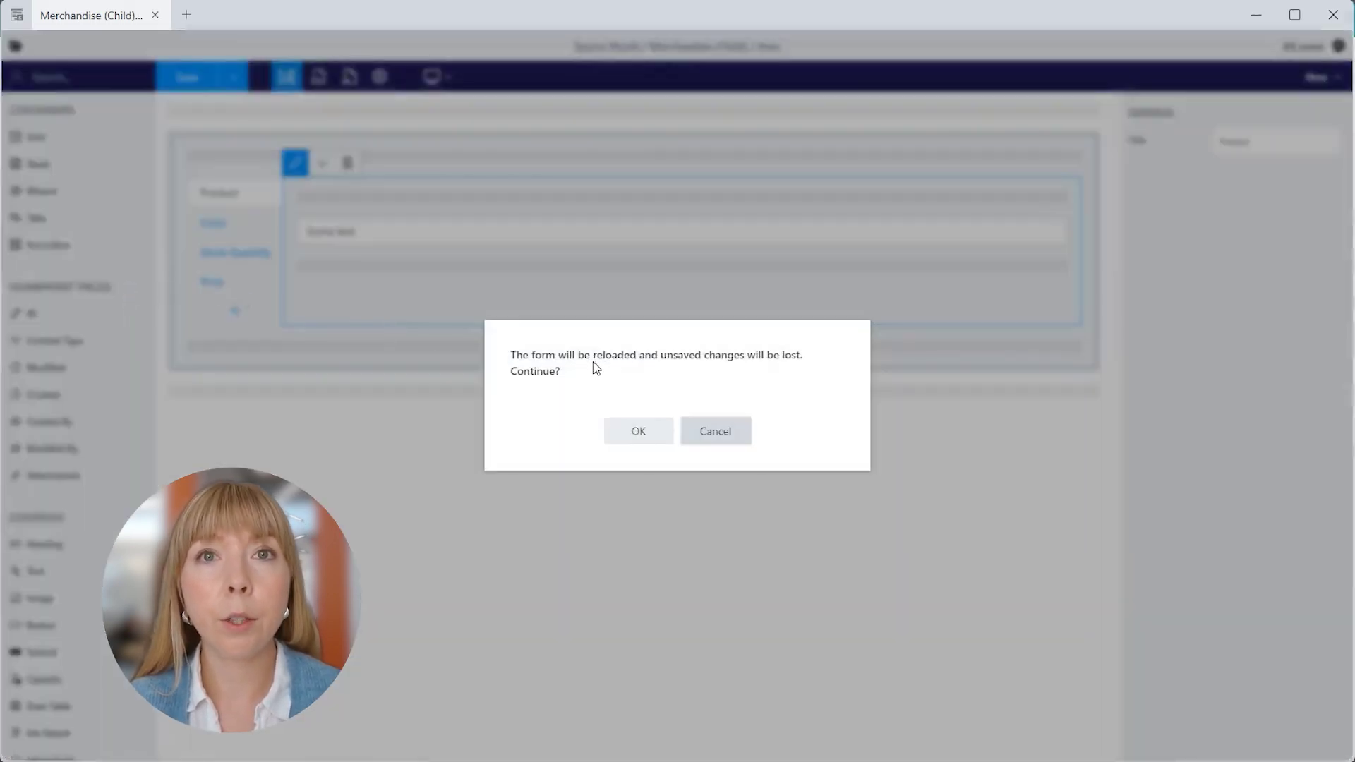
left_click(638, 435)
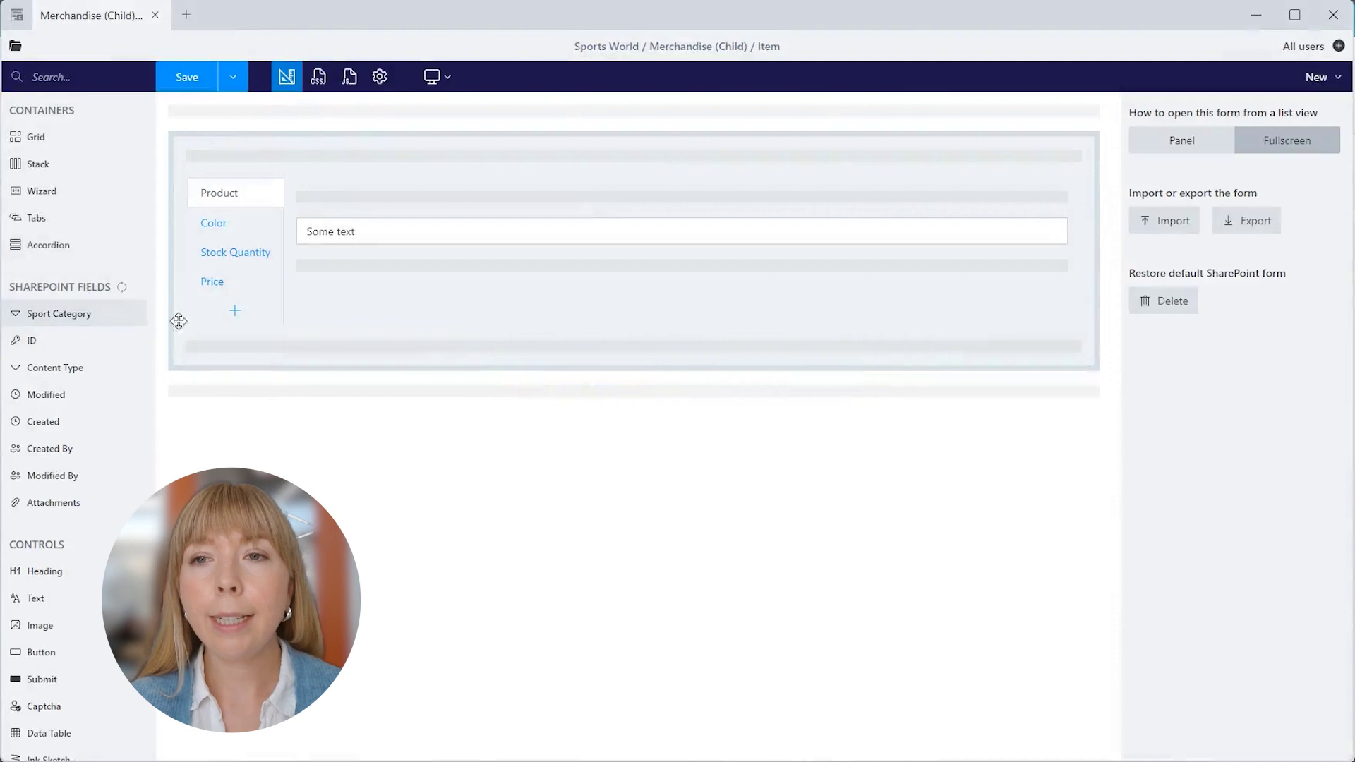
Add a tab titled "Sport Category" after the Price tab
left_click(233, 311)
left_click(296, 163)
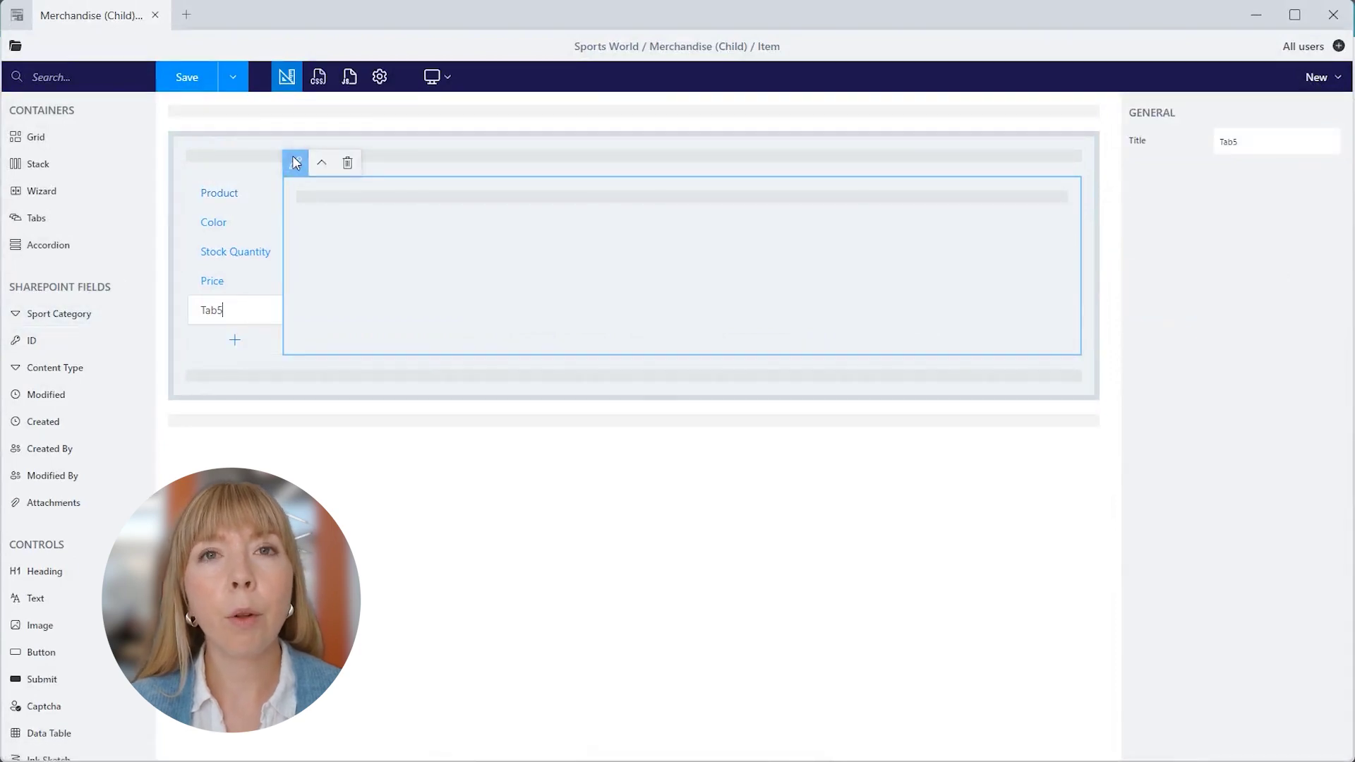
type("Sport Category")
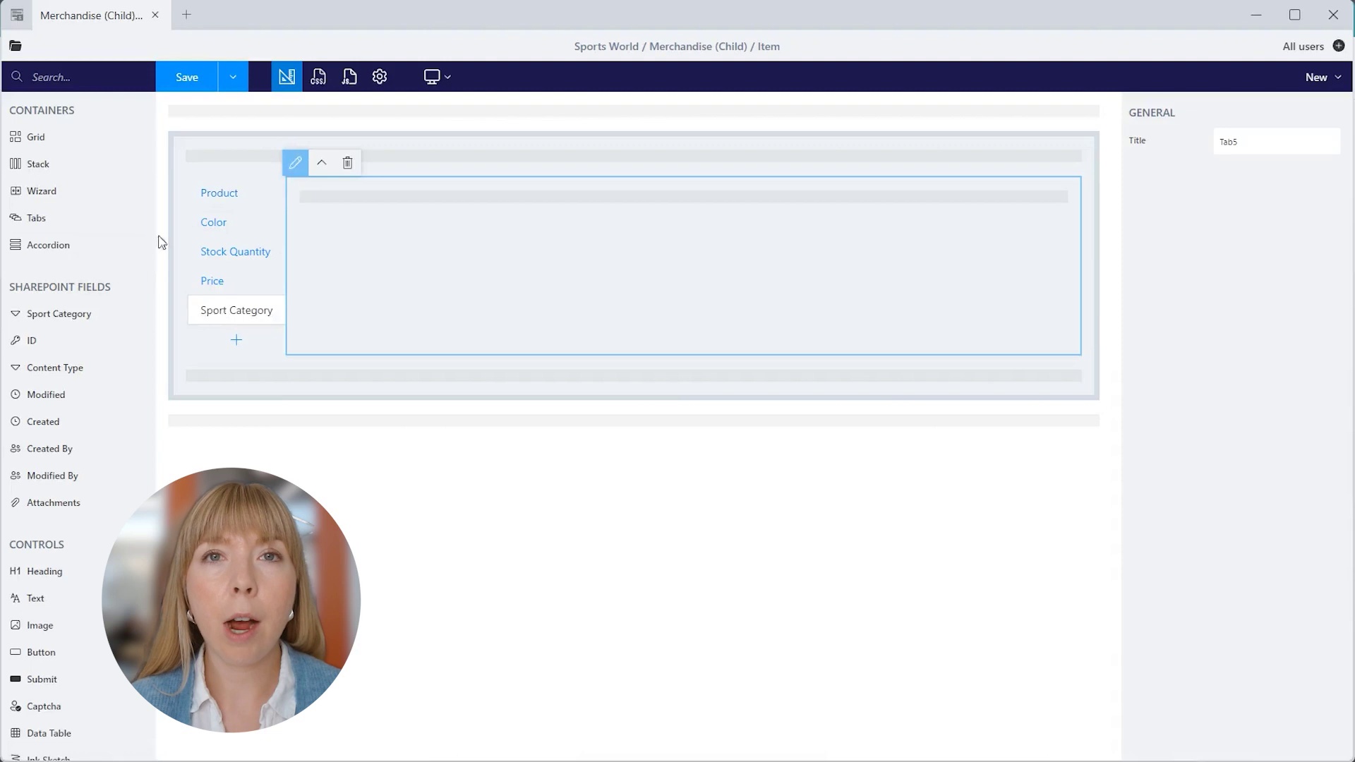
Place the Sport Category field in the Sport Category tab and hide the field's title
left_click_drag(59, 314, 365, 200)
left_click(371, 232)
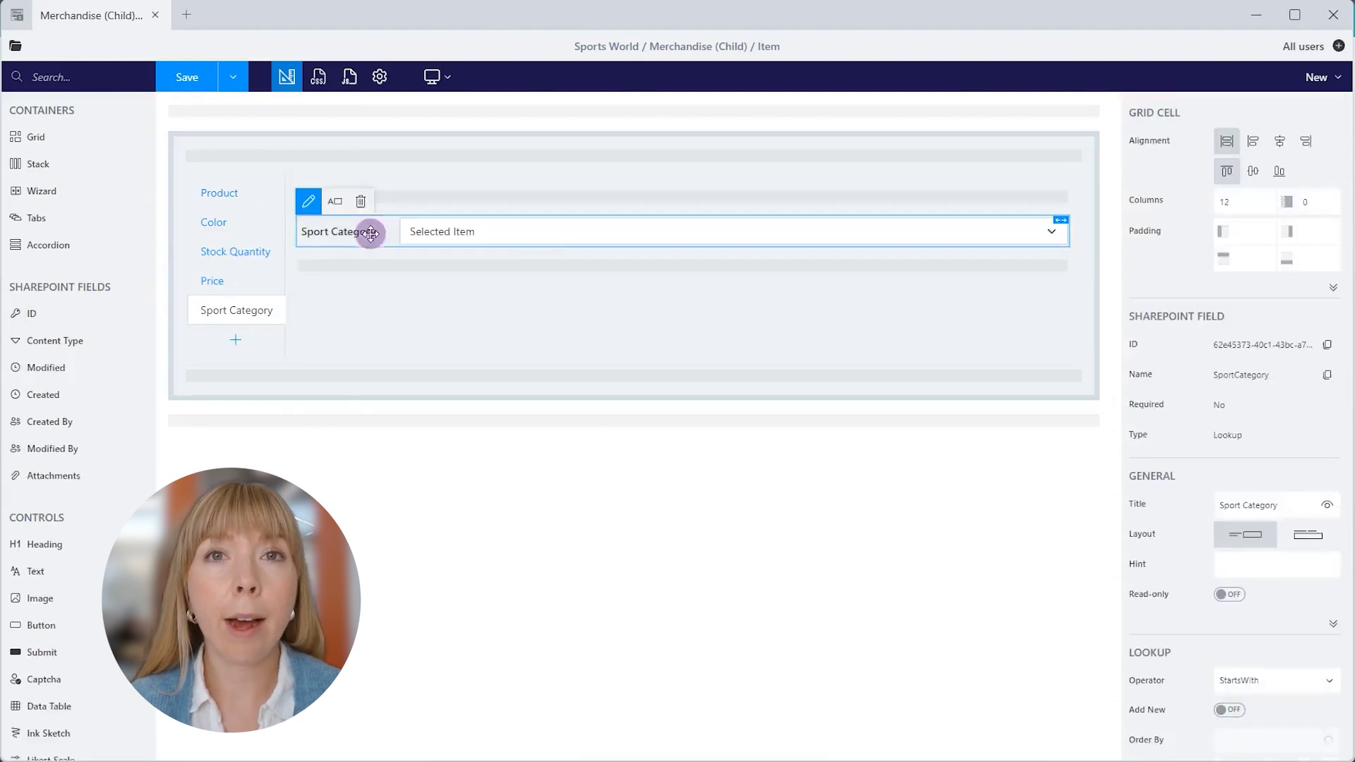
left_click(1327, 505)
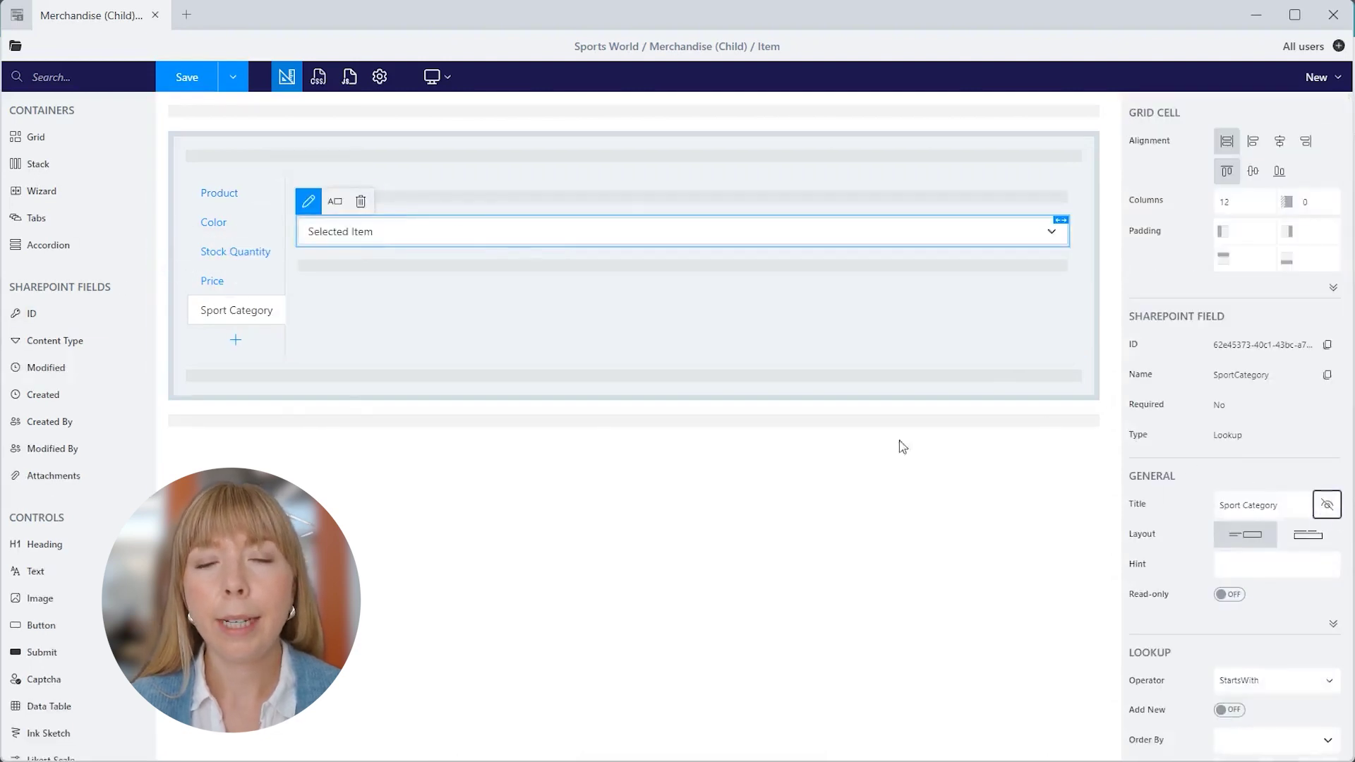
Save the form and reload the Merchandise (Child) list in SharePoint
left_click(232, 78)
left_click(235, 161)
left_click(217, 83)
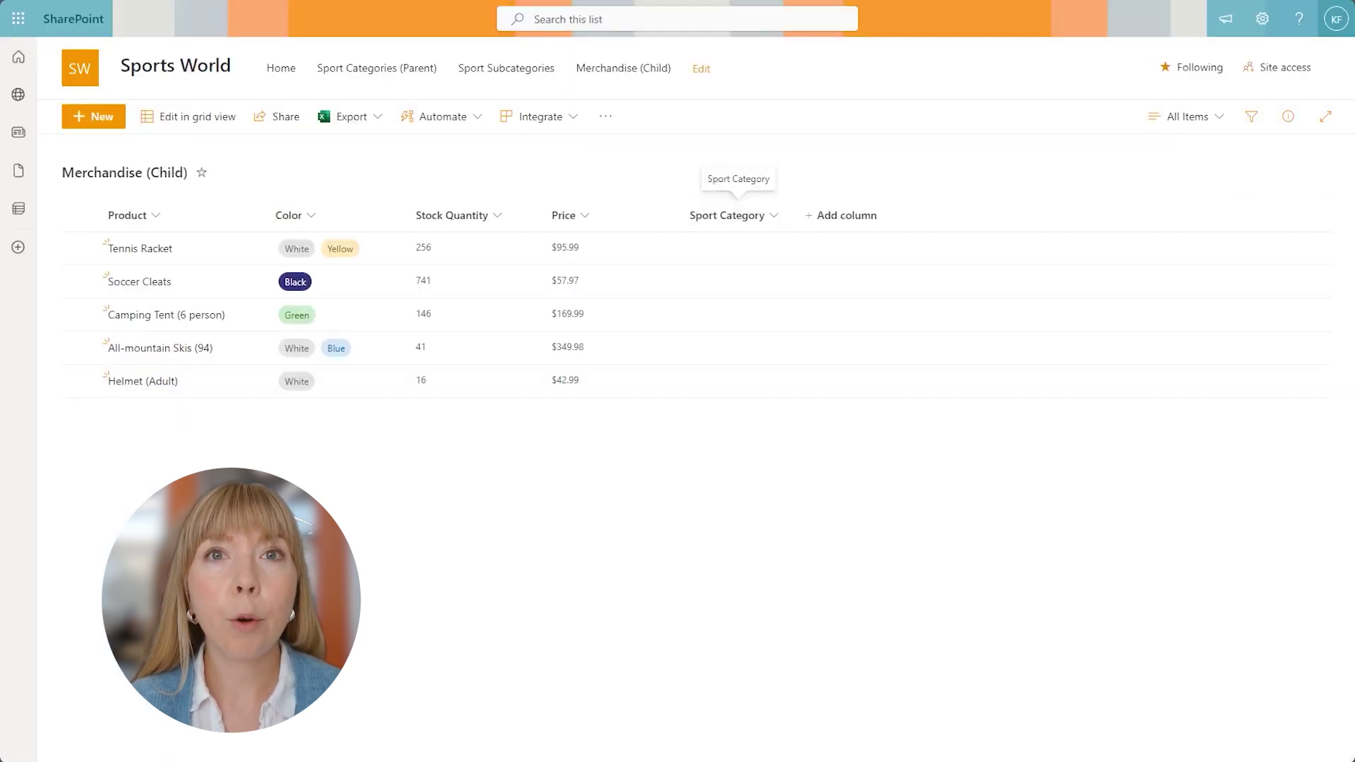
key("F5")
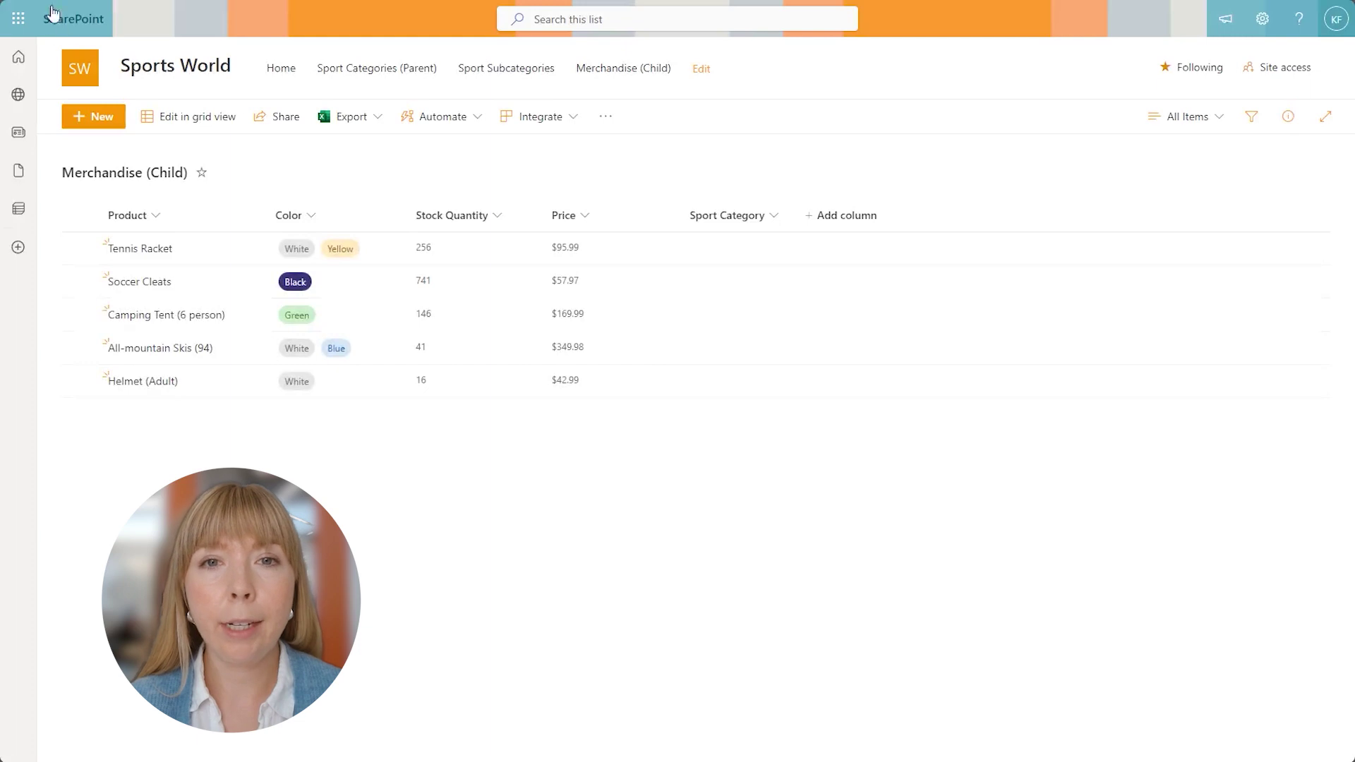
Start a new Merchandise item, enter a product name beginning with "All-day Sn", and choose its color
left_click(108, 118)
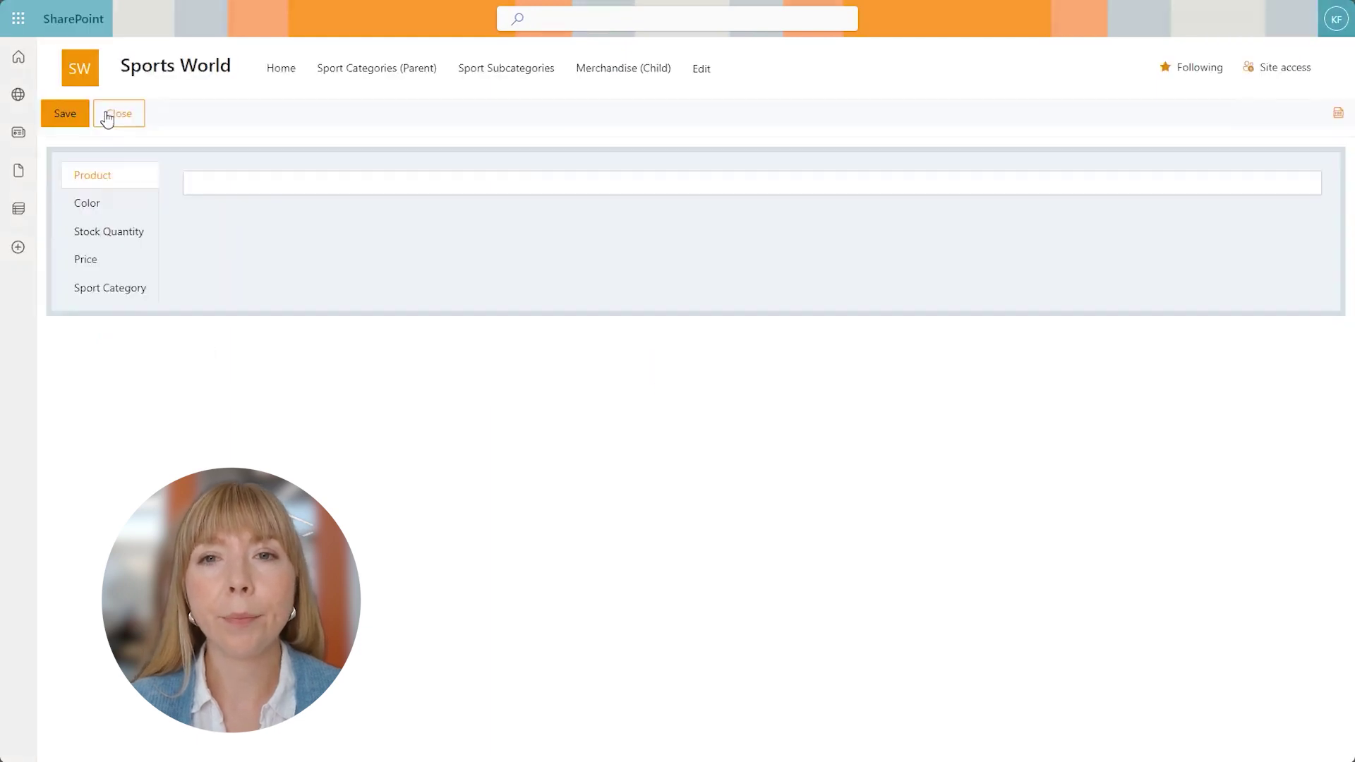
left_click(236, 183)
type("All-day Sh")
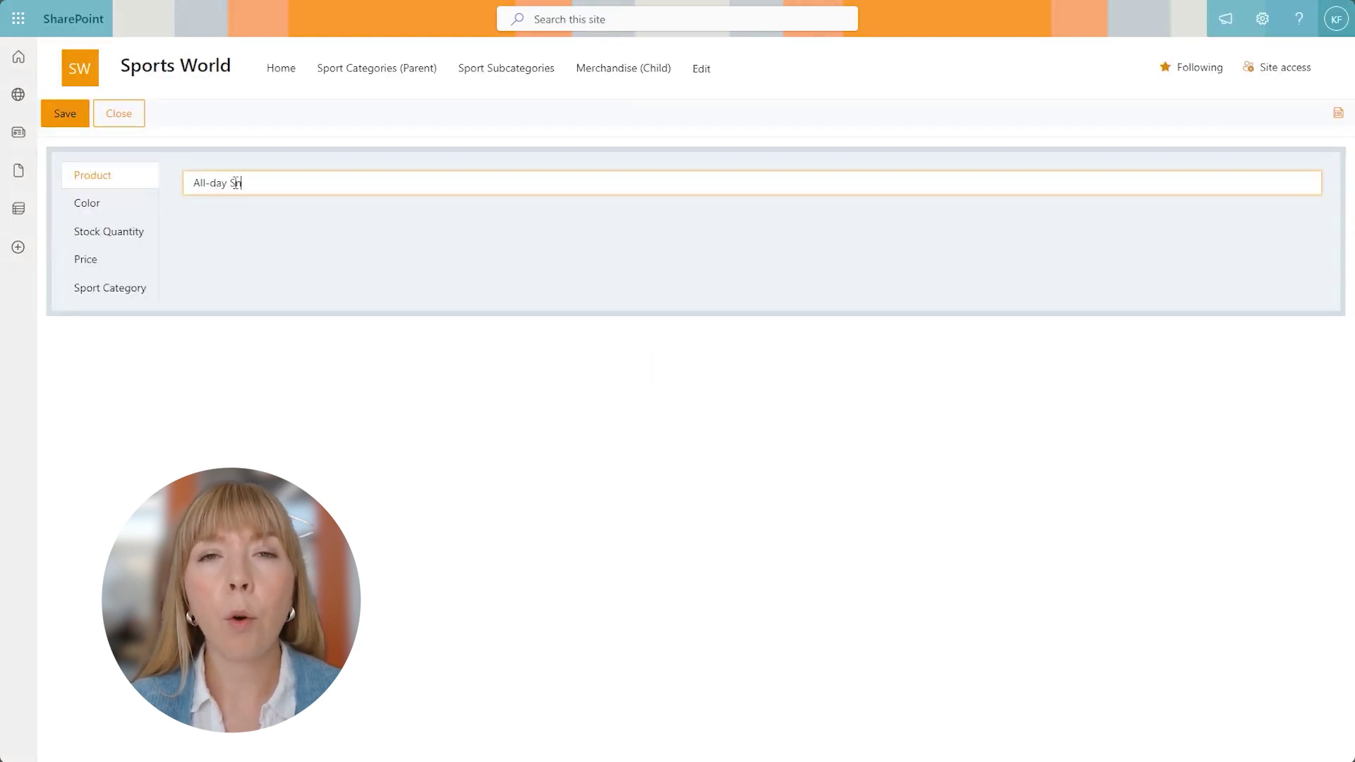
left_click(130, 213)
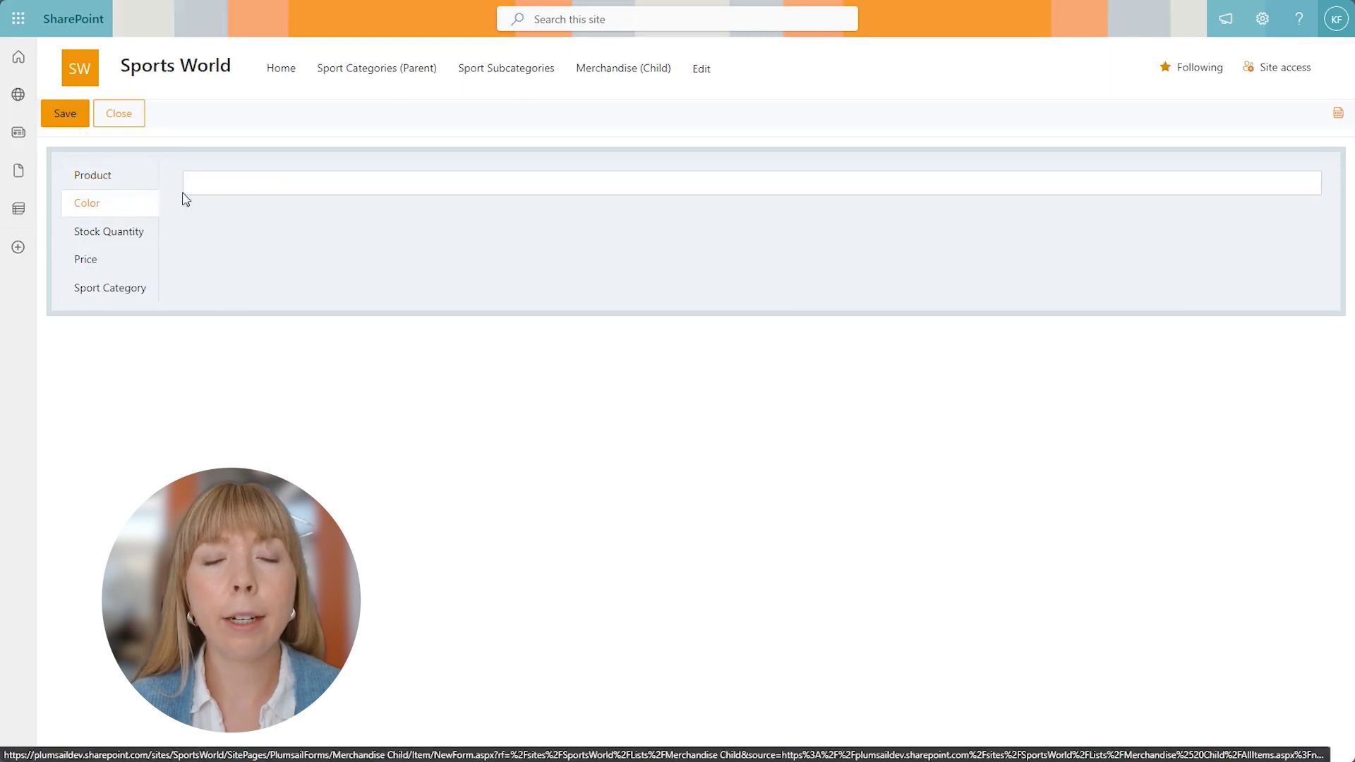
left_click(201, 182)
left_click(221, 297)
Fill in the new item's stock quantity, price and sport category, and save it
left_click(134, 233)
left_click(202, 183)
type("1")
left_click(115, 259)
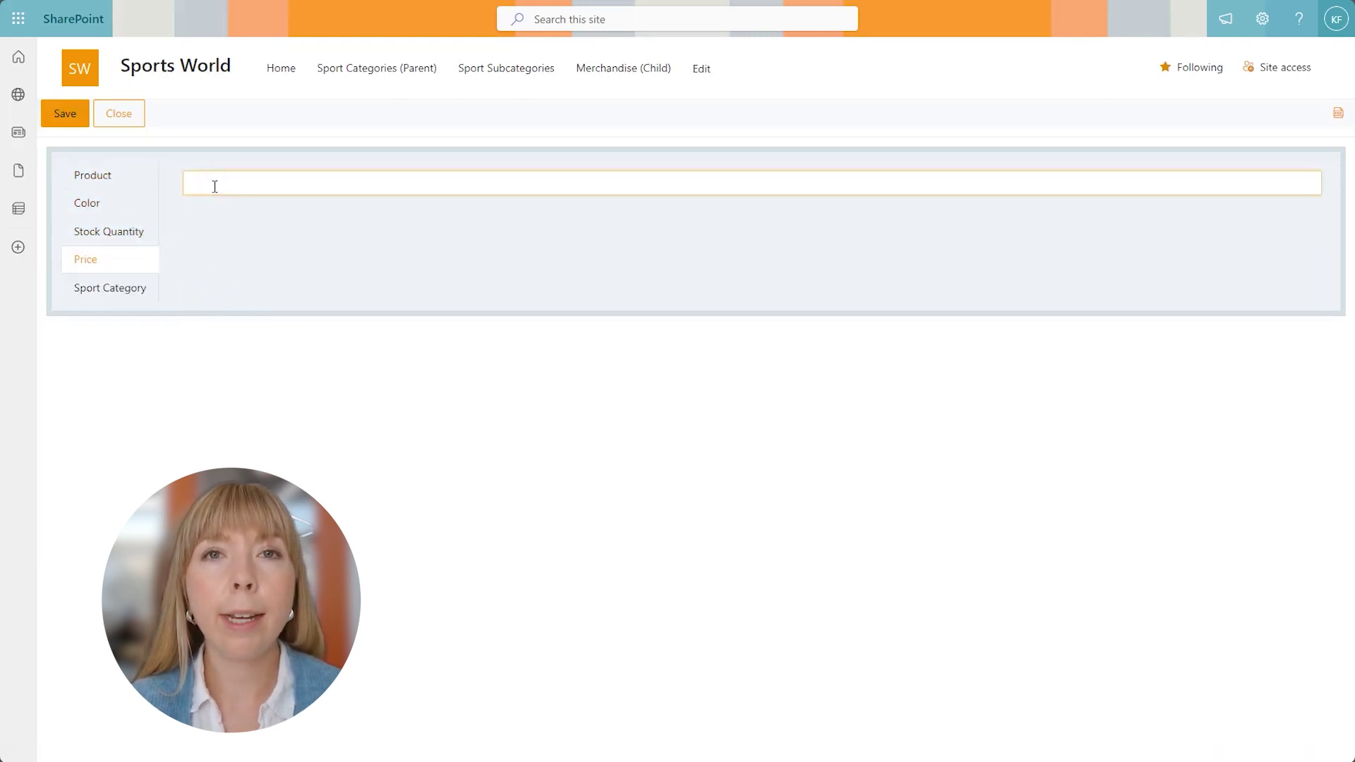
left_click(132, 290)
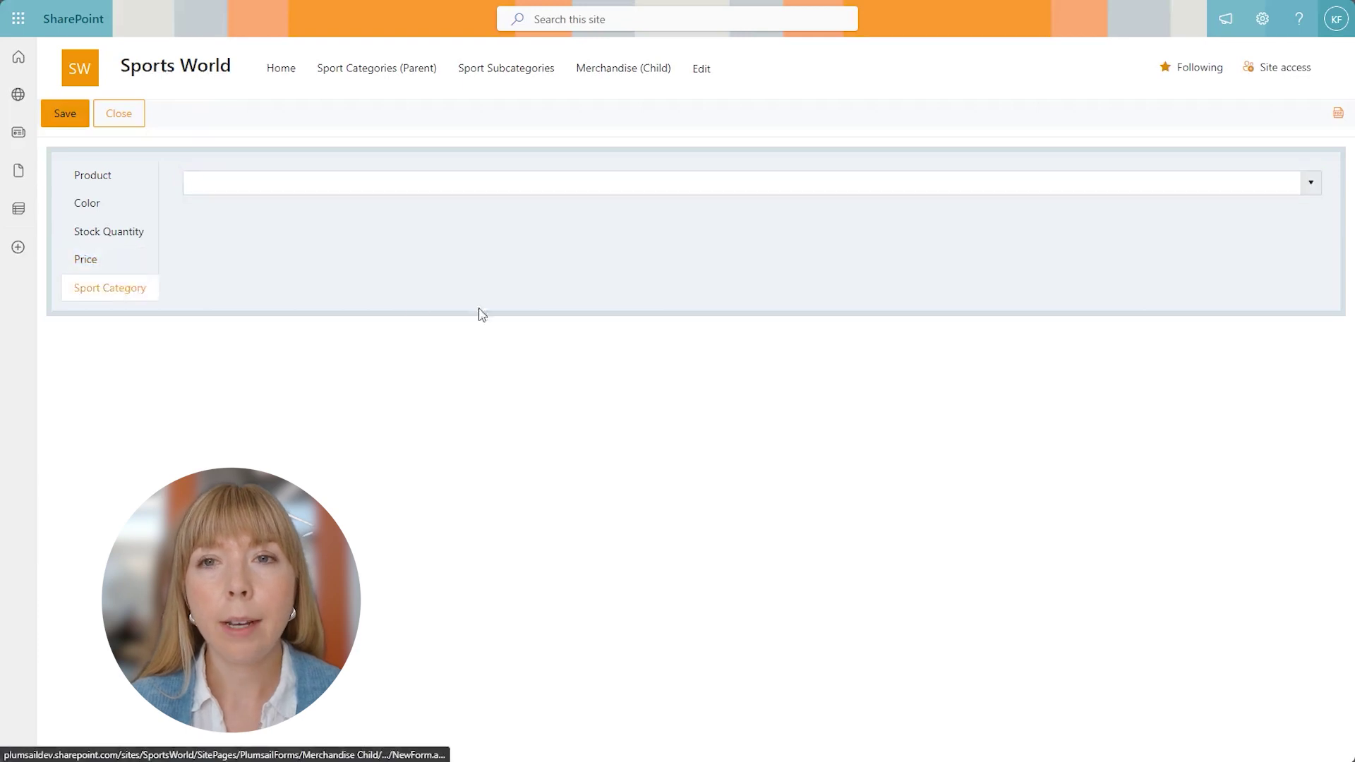
left_click(1309, 183)
left_click(317, 292)
left_click(81, 115)
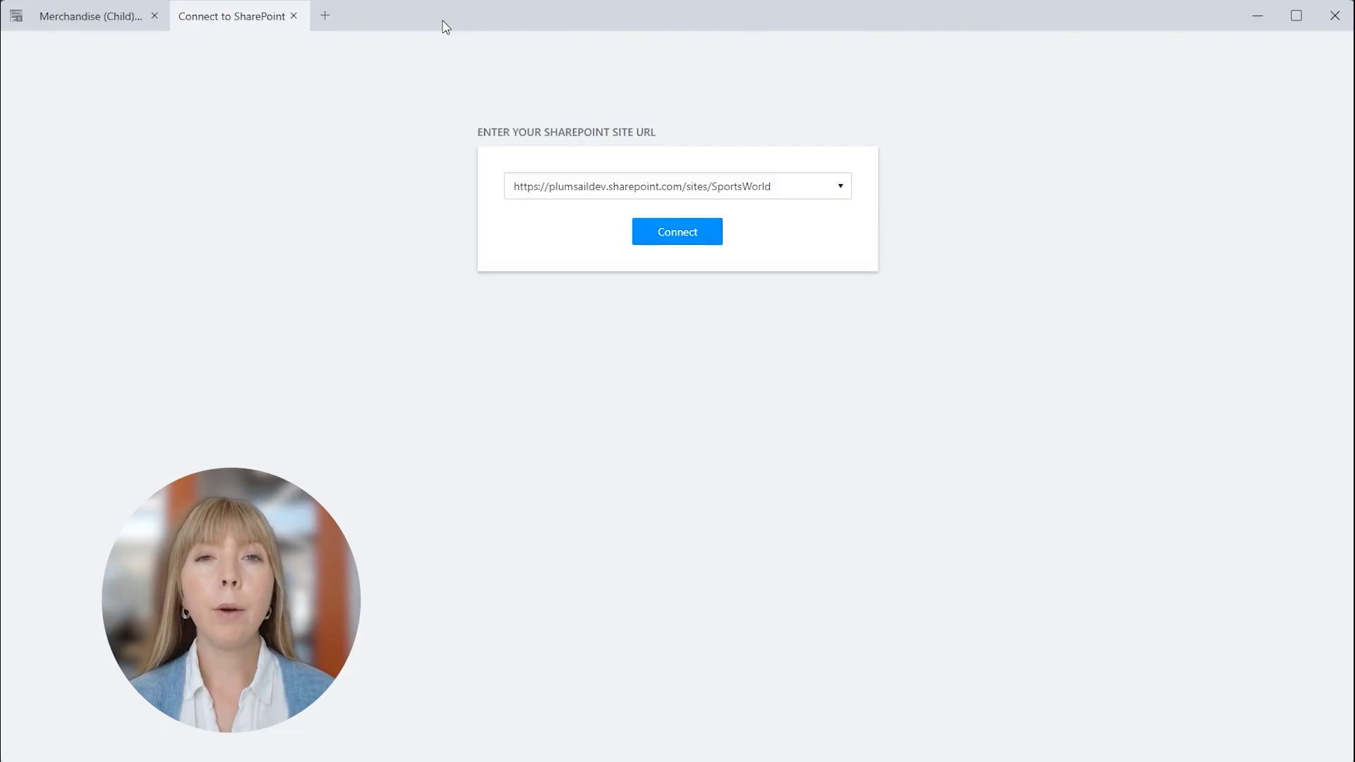
In the form designer, connect to the SportsWorld site, open the Sport Categories (Parent) form, and select its Sport section
left_click(708, 231)
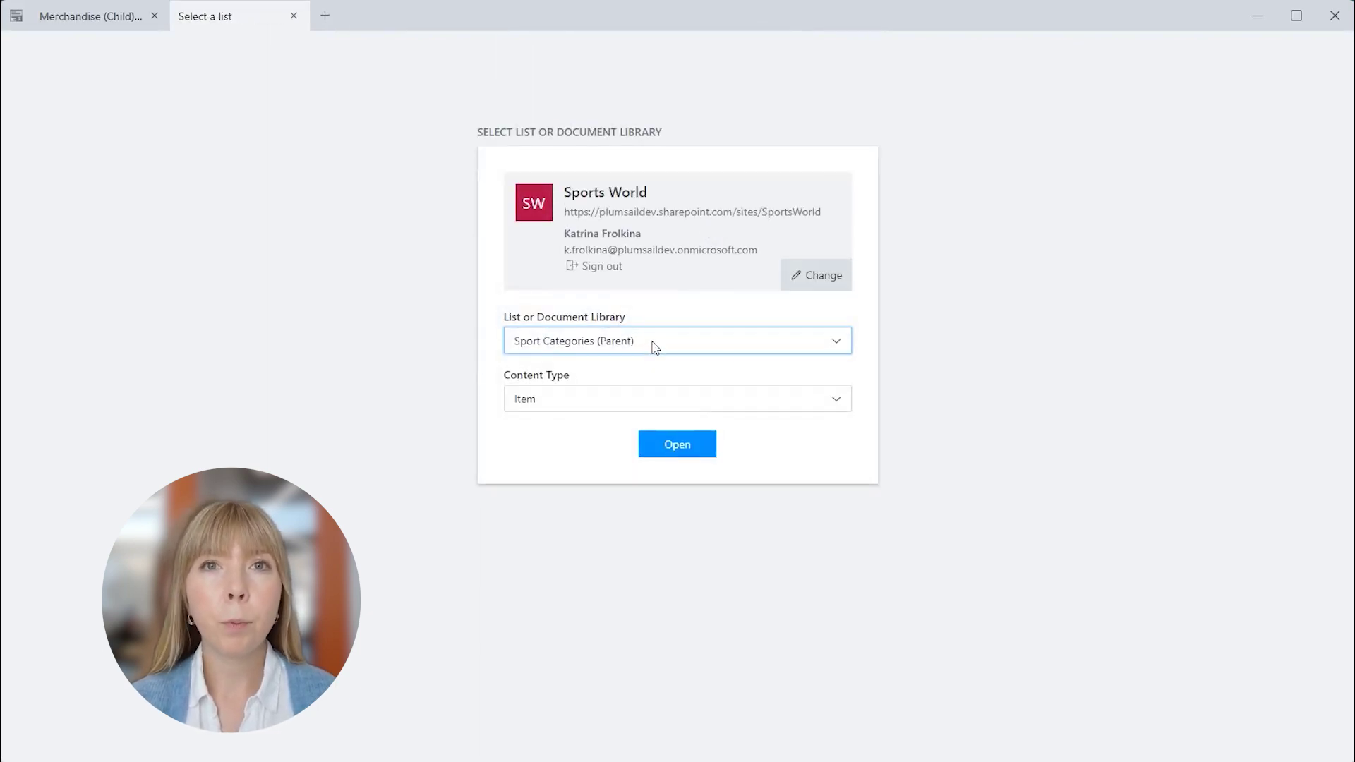
left_click(671, 446)
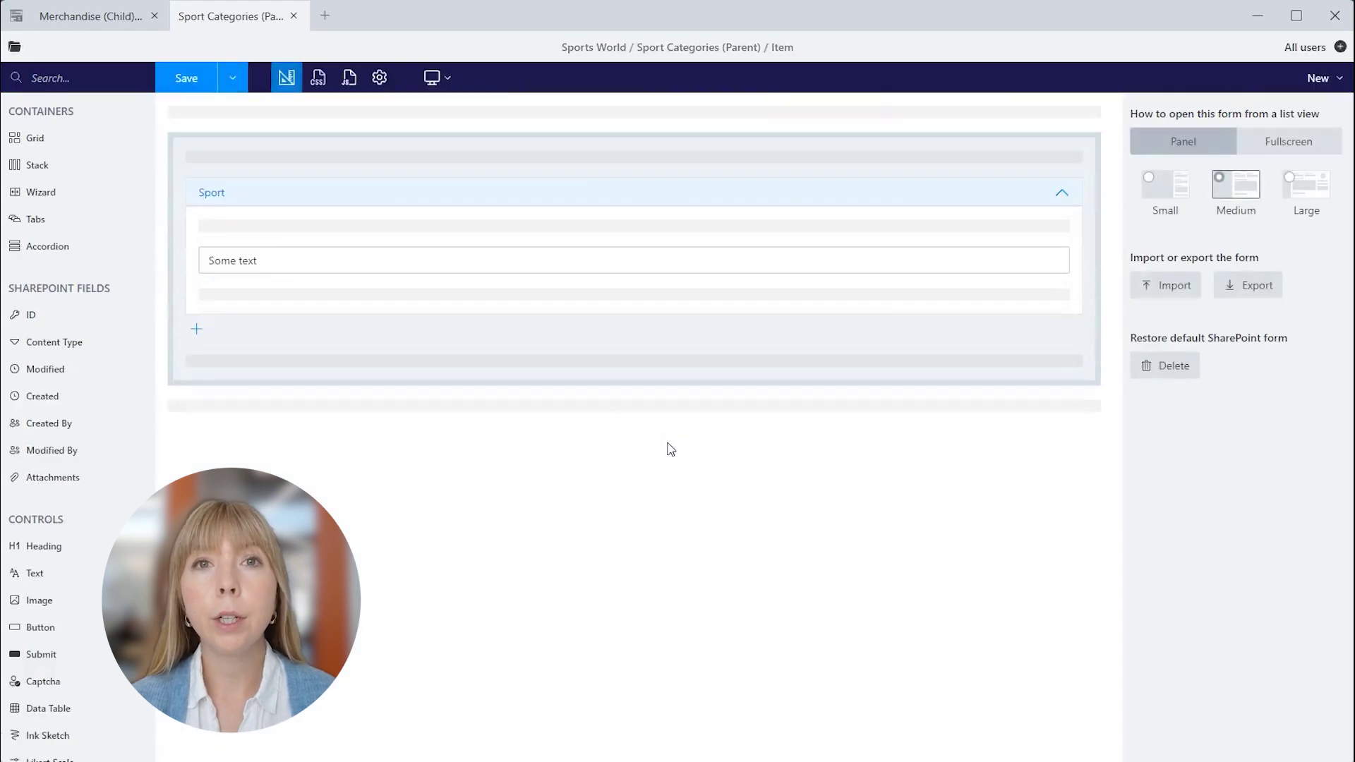
left_click(255, 200)
left_click(255, 200)
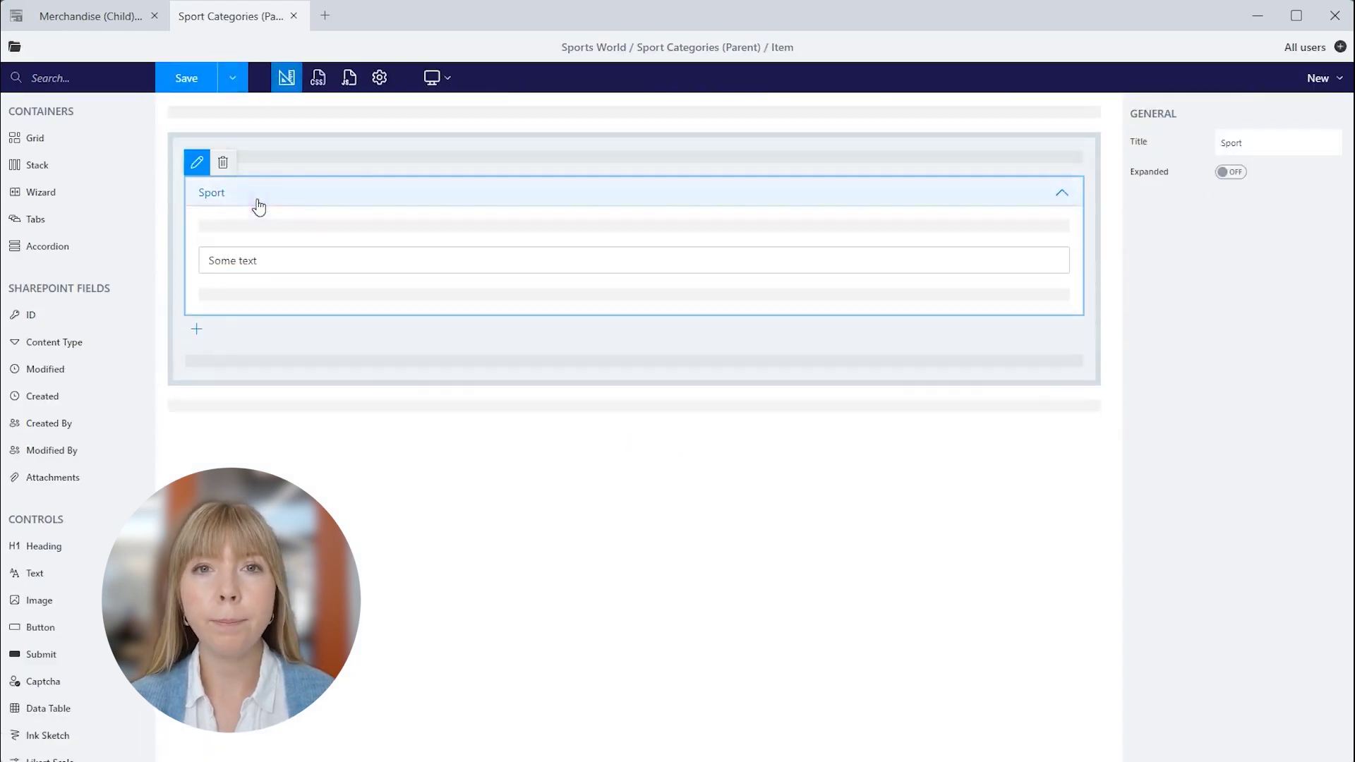
Add an accordion section titled "Merchandise" below Sport and place a List or Library control inside it
left_click_drag(138, 238, 200, 335)
left_click(204, 305)
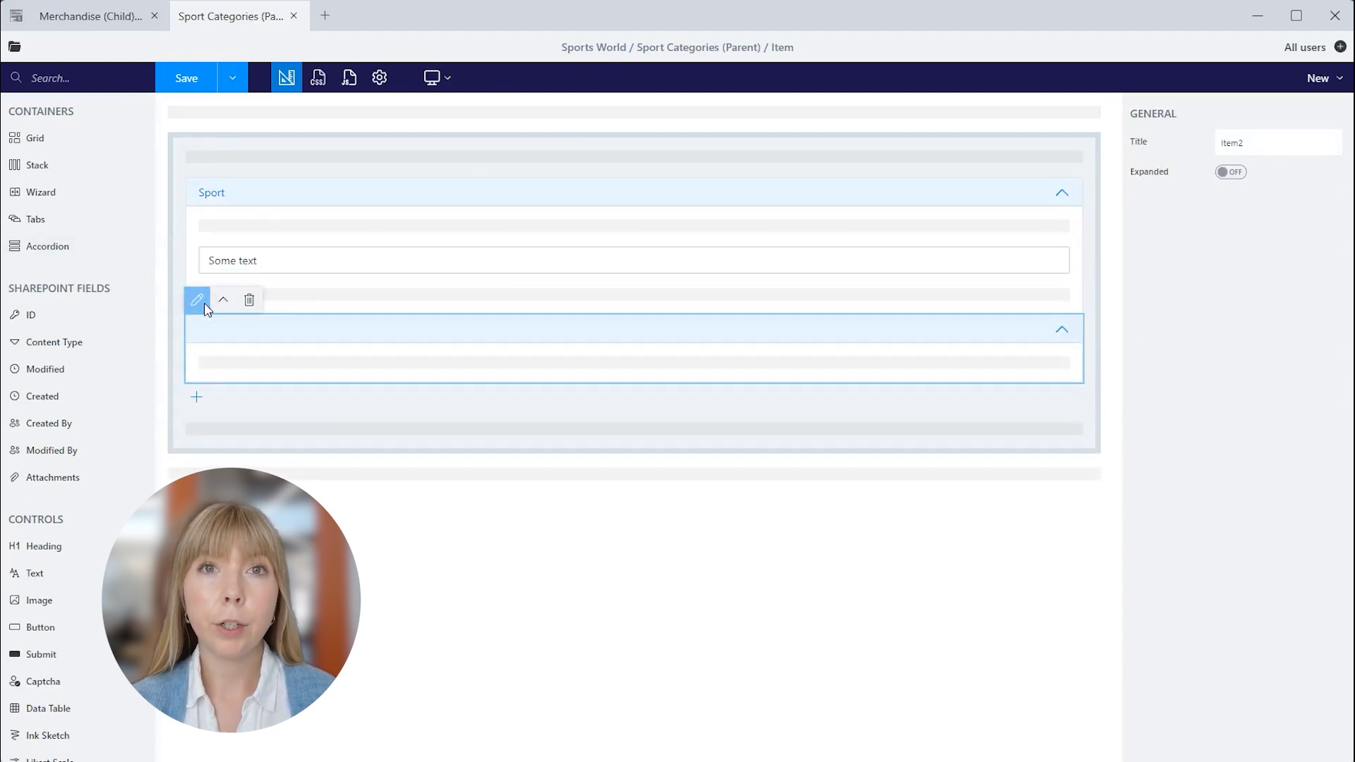
scroll(98, 441, "down", 3)
left_click_drag(88, 672, 257, 363)
Configure the control's data source with the Merchandise (Child) list and Sport Category as the lookup field
left_click(614, 480)
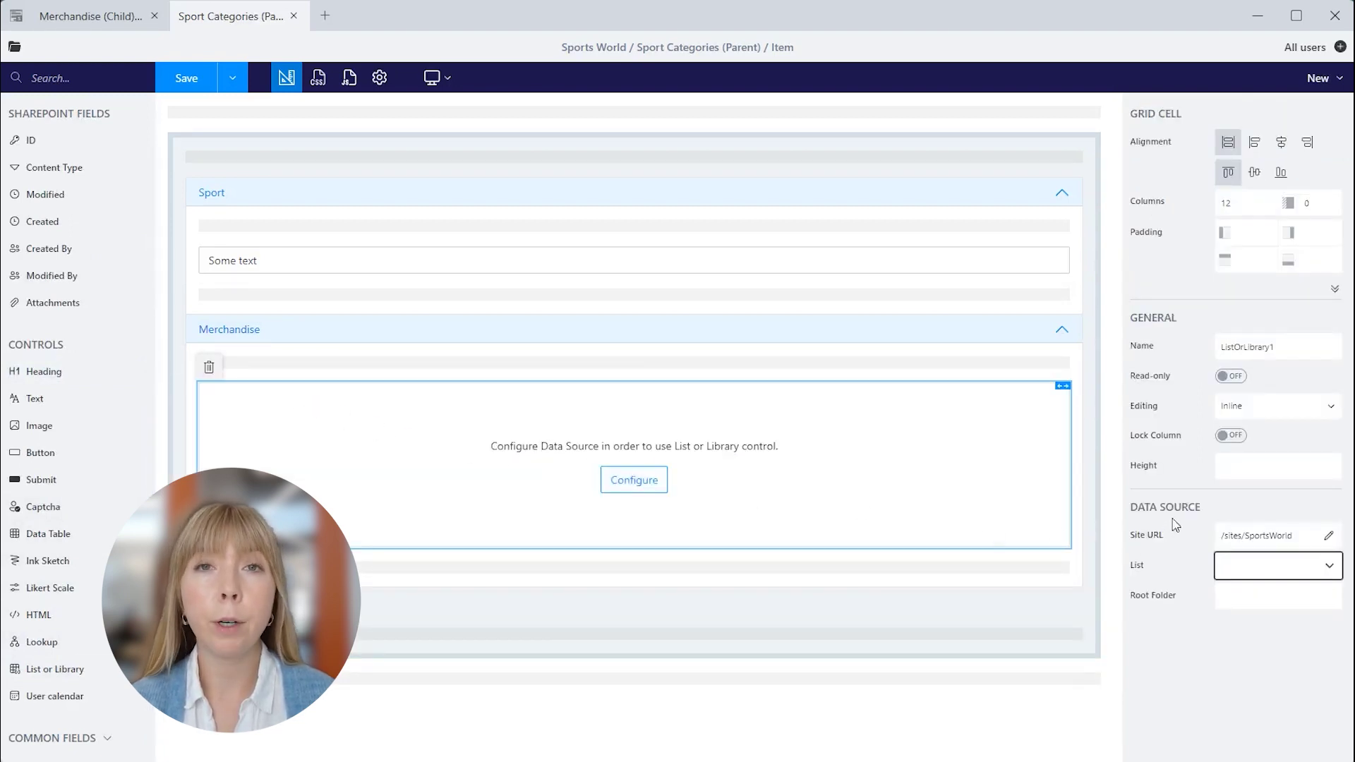
left_click(1319, 566)
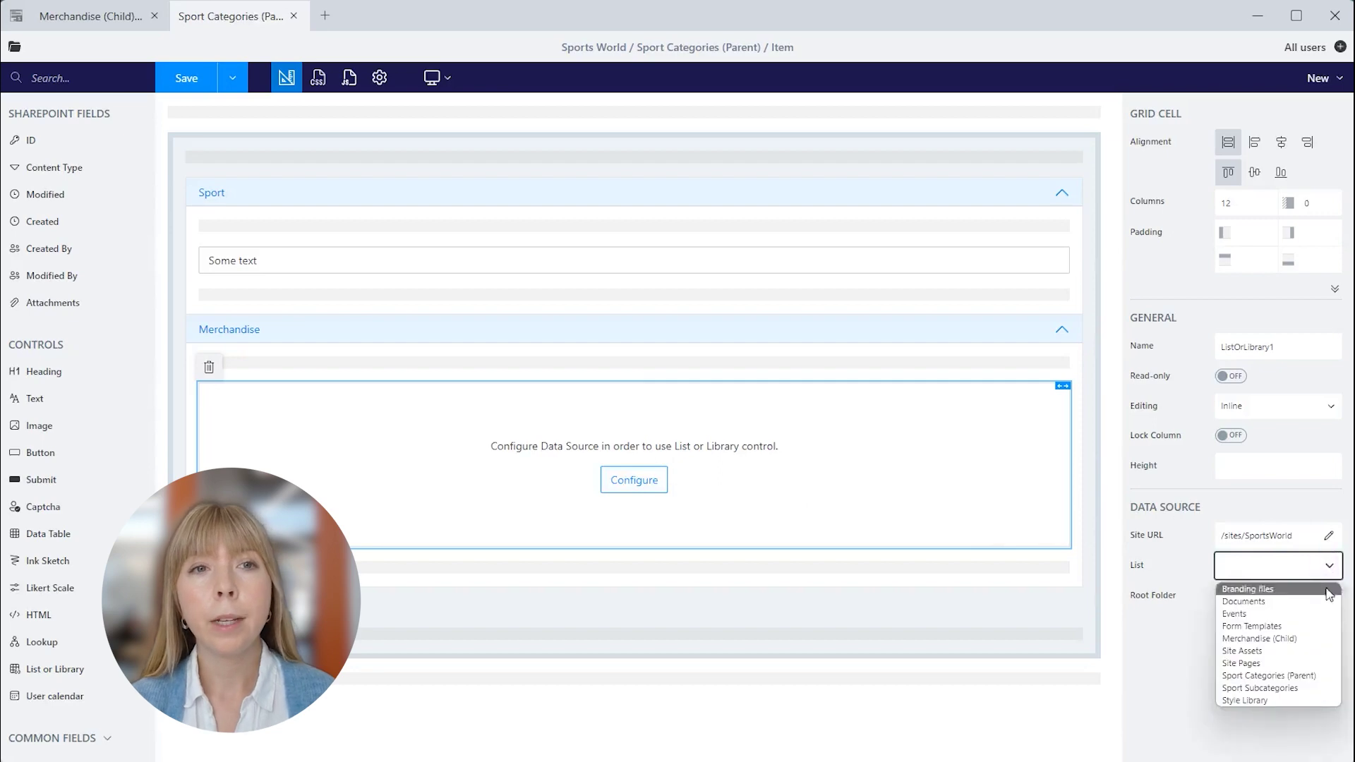
left_click(1307, 638)
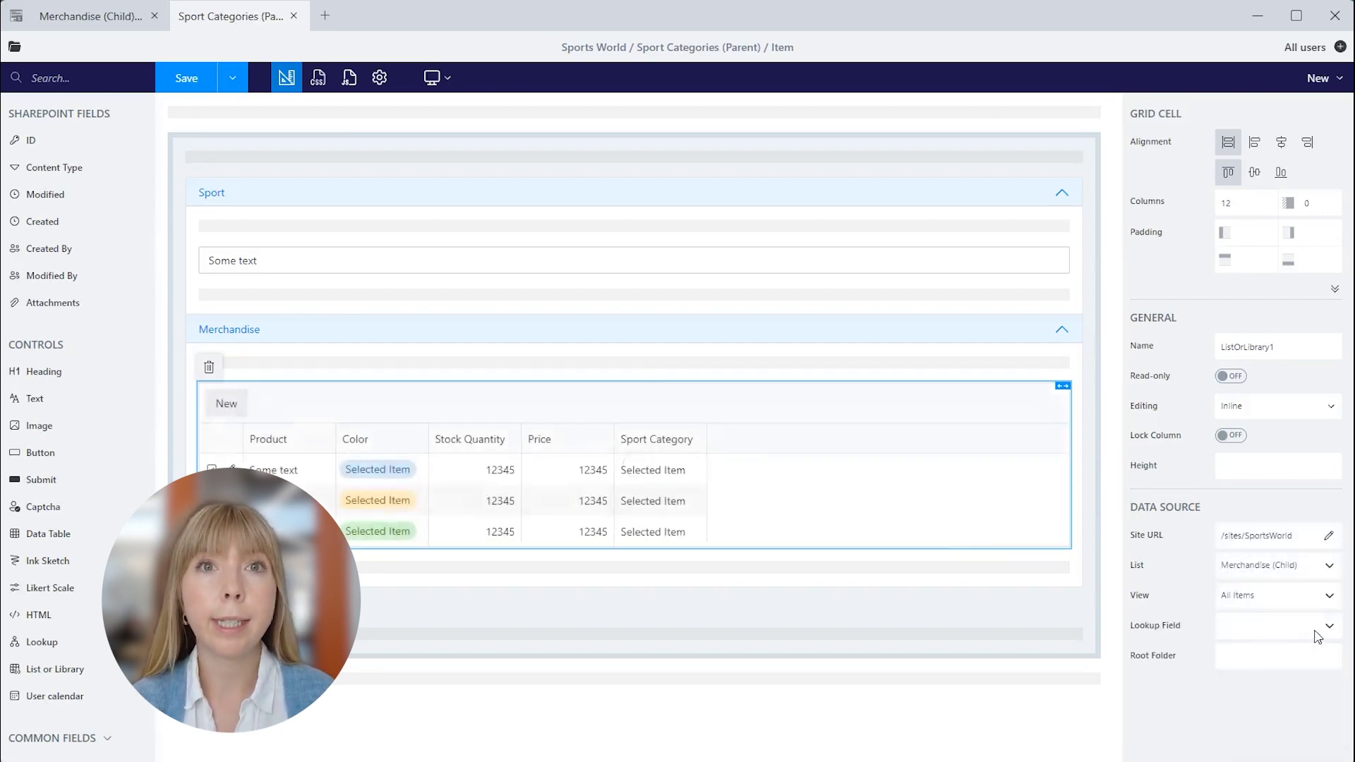
left_click(1330, 629)
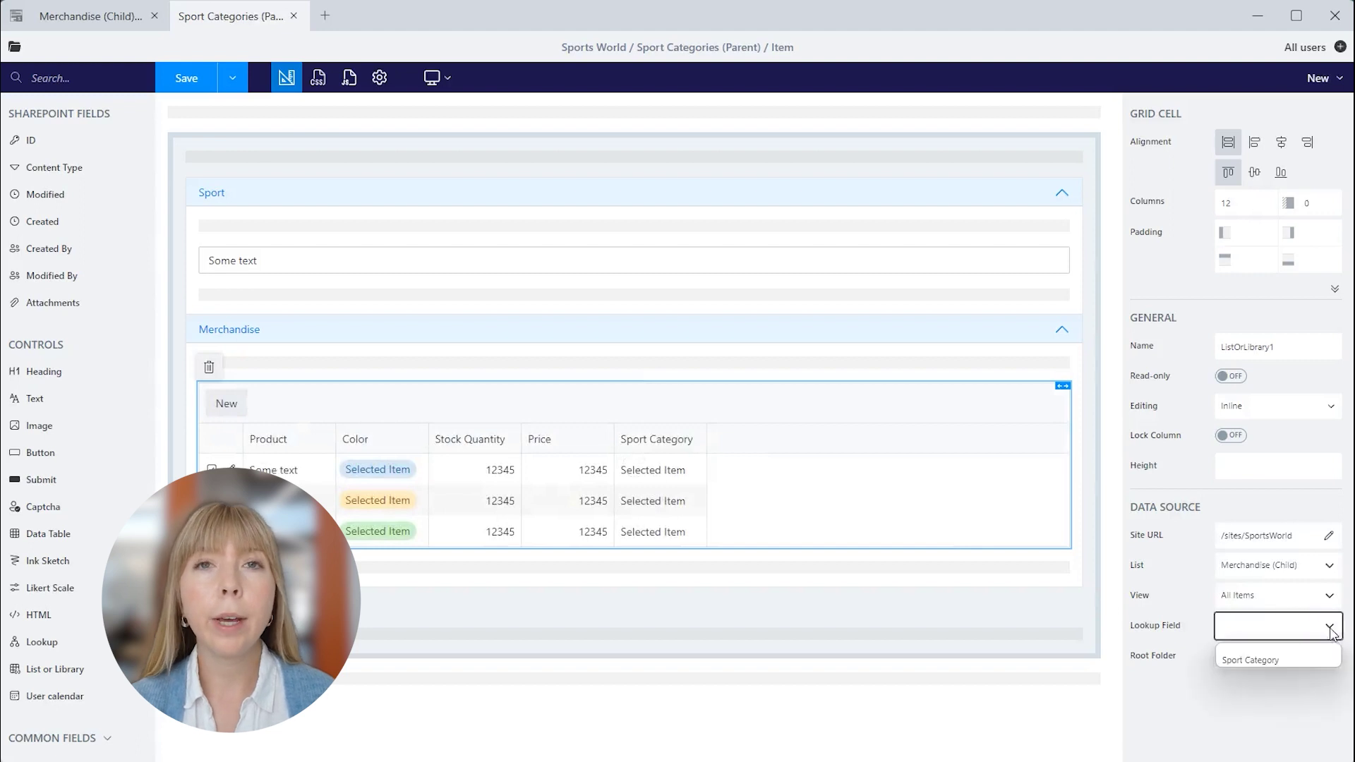
left_click(1284, 660)
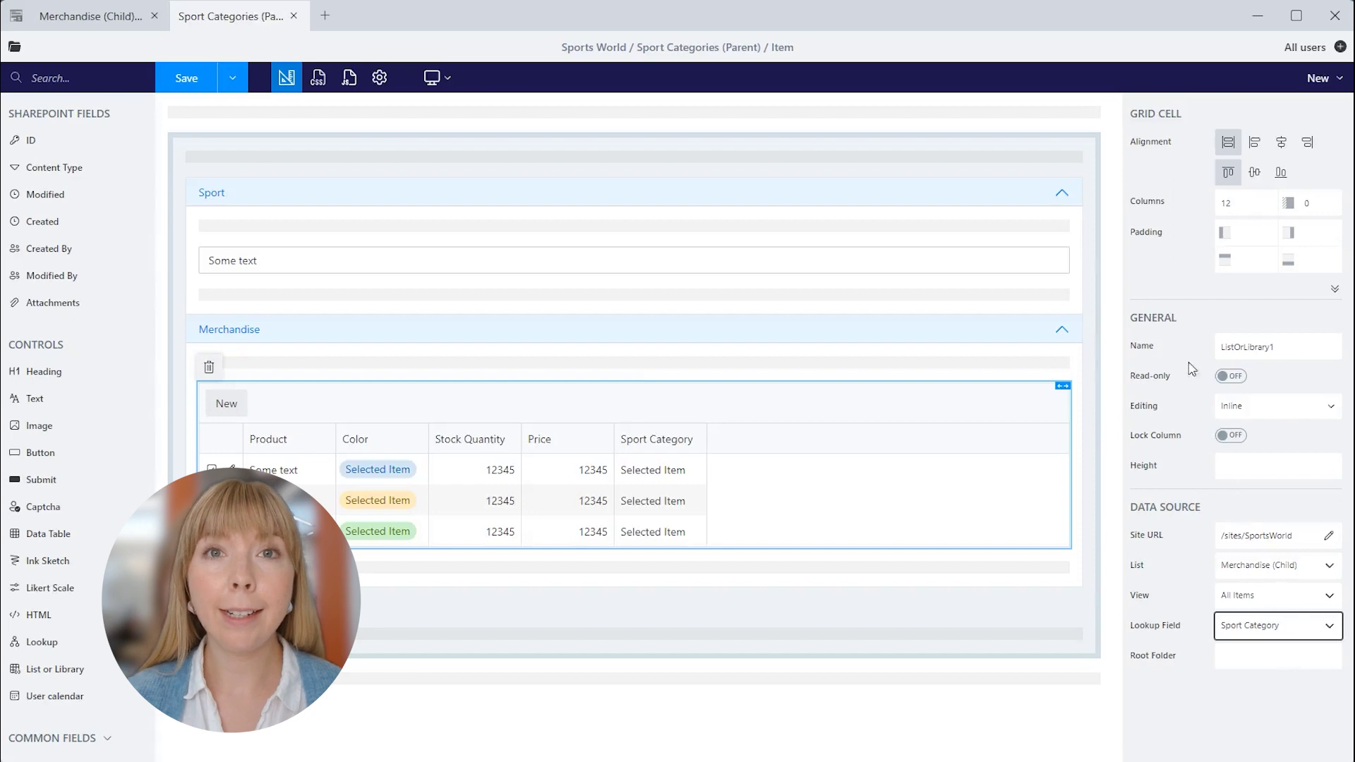
Keep the list control's editing mode at Inline, and try the Lock Column option before switching it back off
left_click(1280, 346)
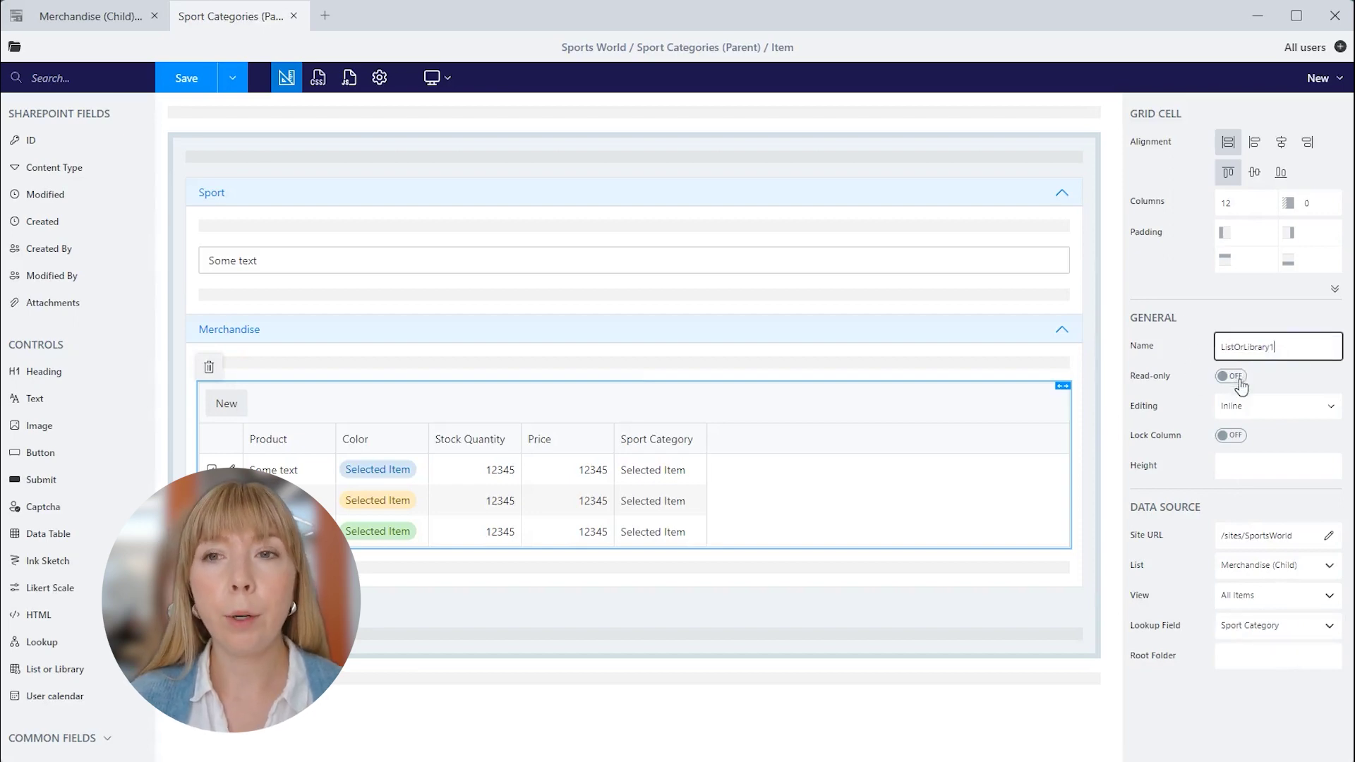
left_click(1330, 411)
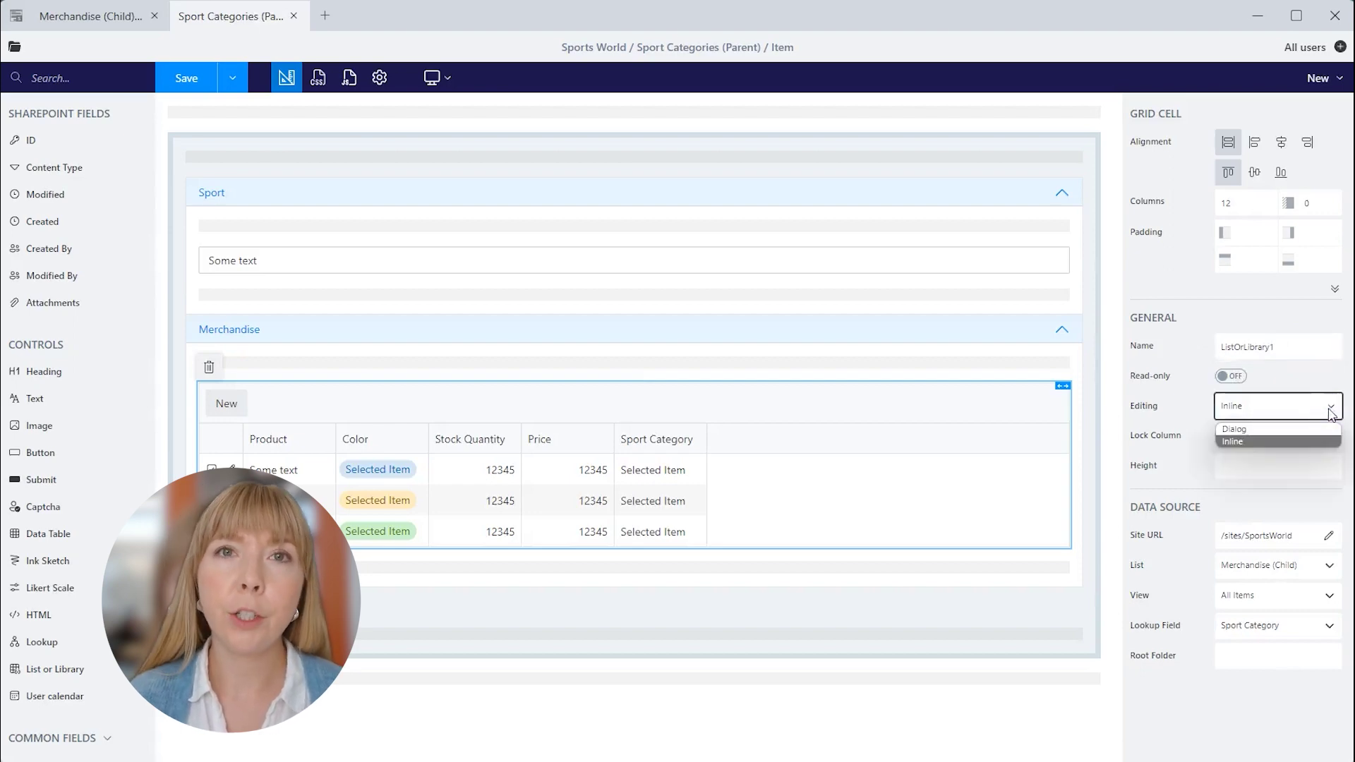
left_click(1328, 446)
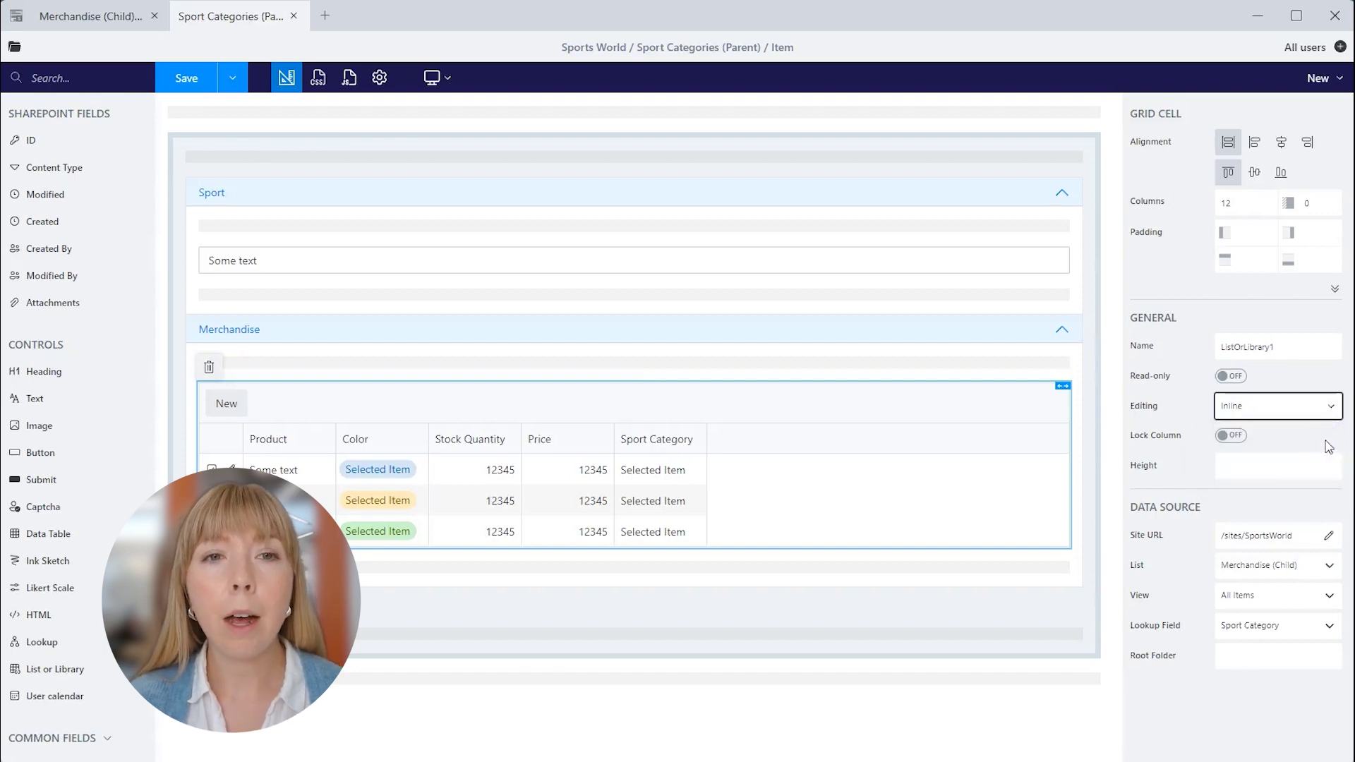
left_click(1233, 437)
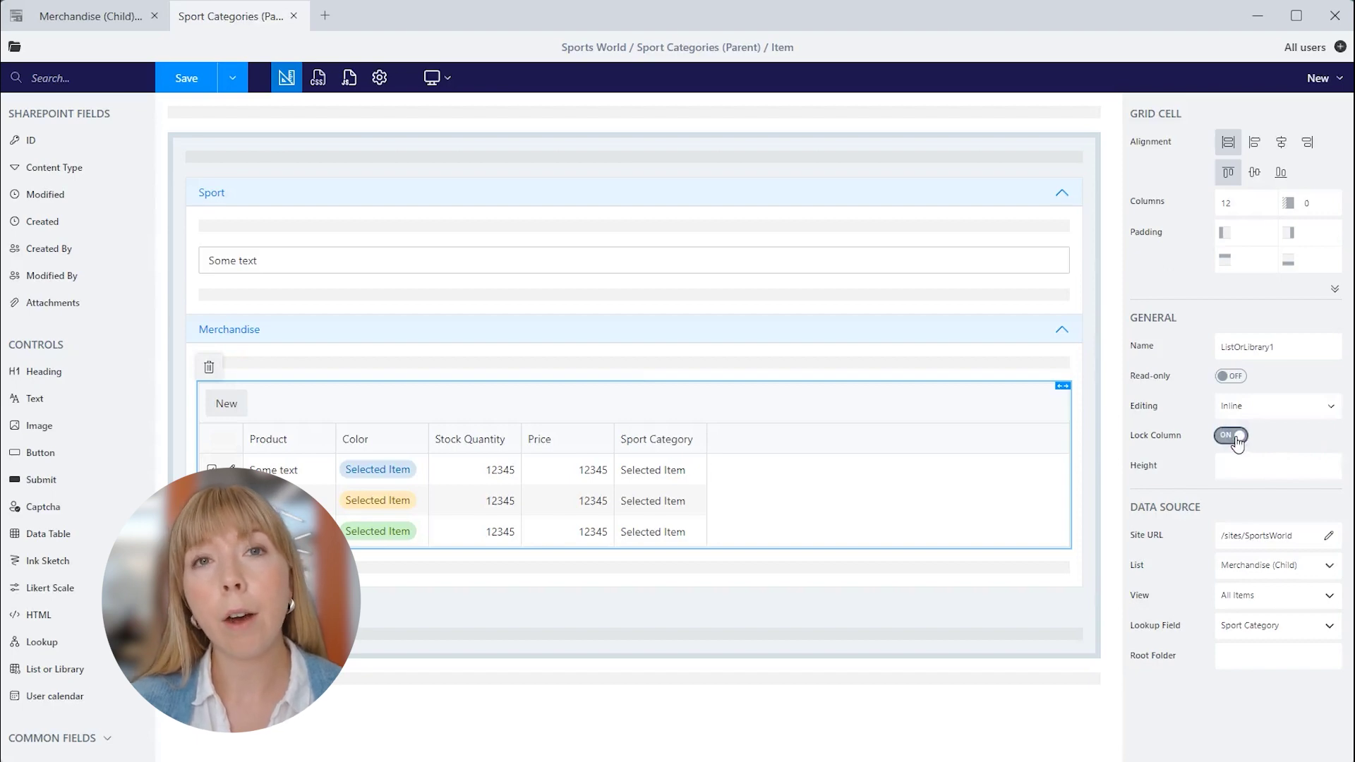
left_click(1235, 437)
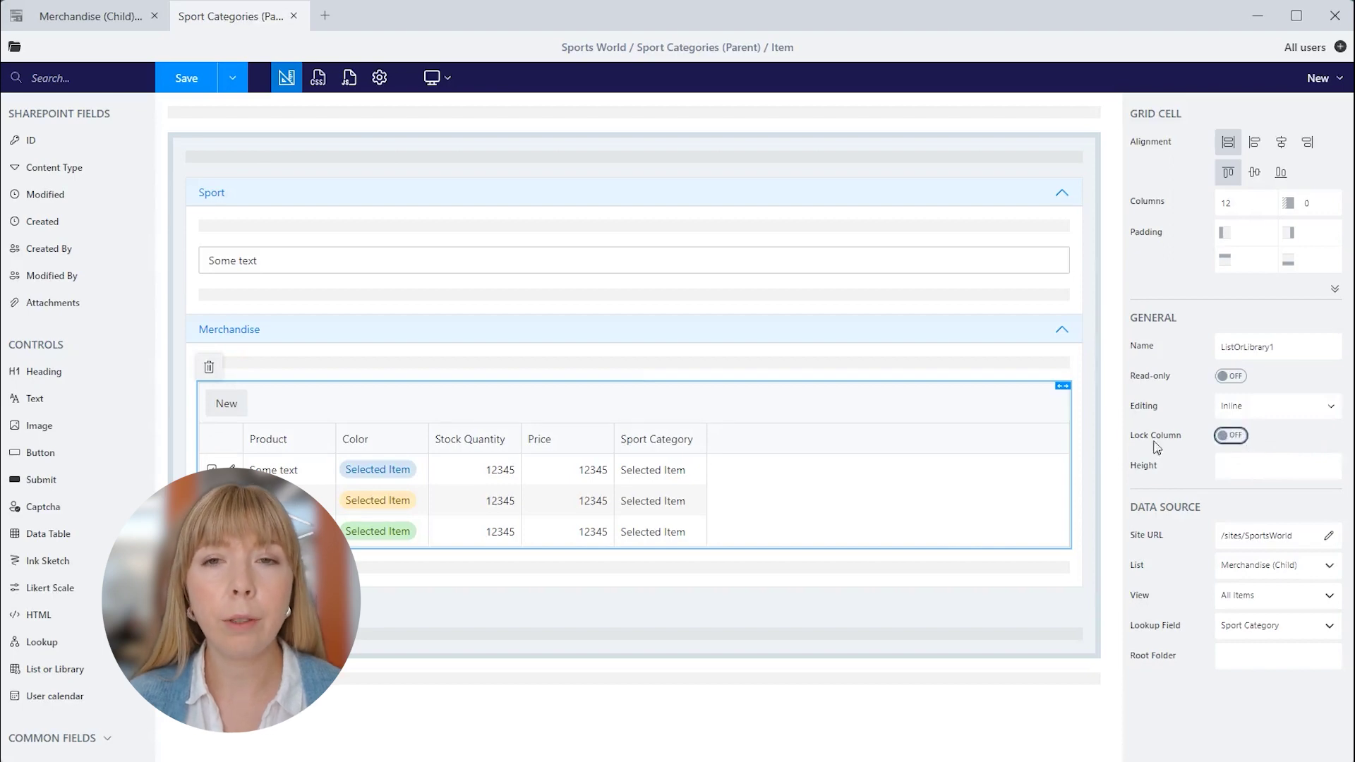
Save the Sport Categories (Parent) form
left_click(233, 77)
left_click(212, 131)
left_click(197, 155)
left_click(192, 81)
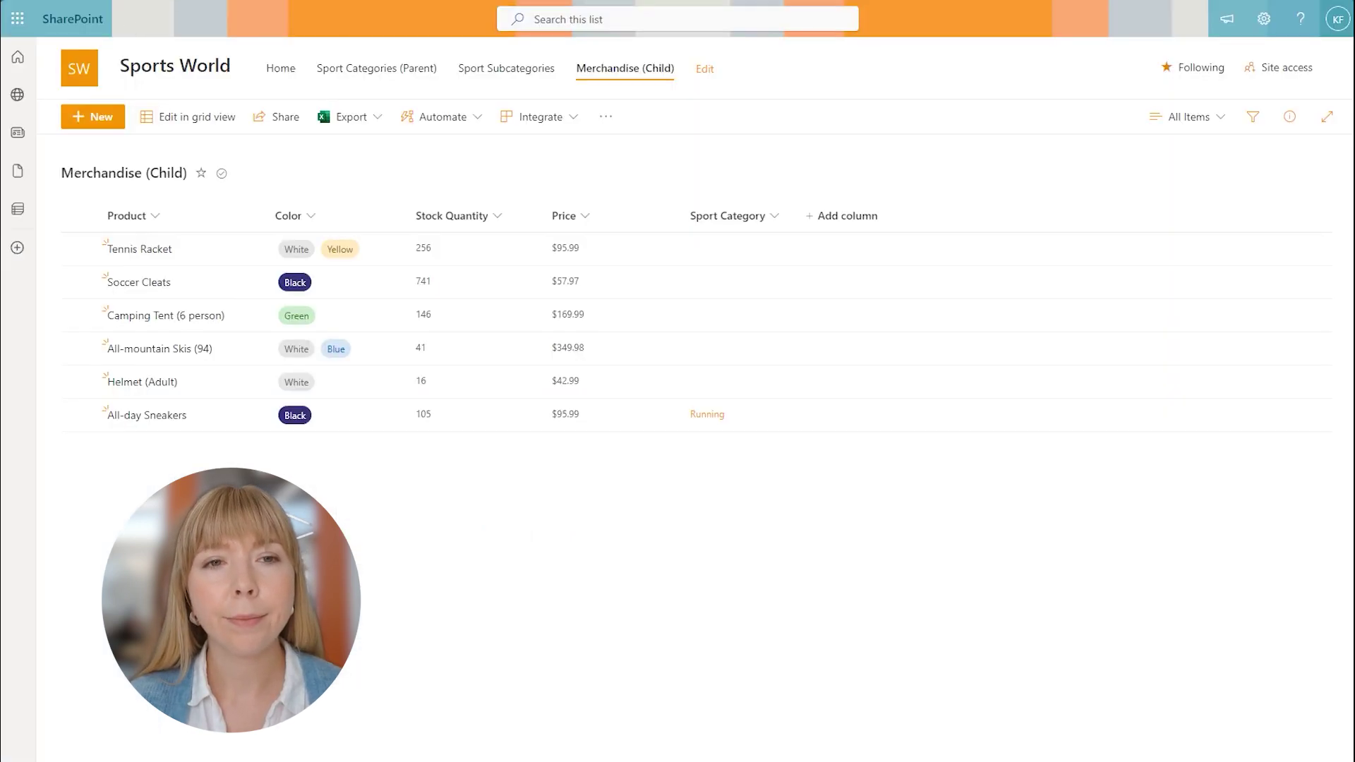
In SharePoint, create a new Merchandise (Child) item with Snowboarding as its sport category and save it
left_click(88, 127)
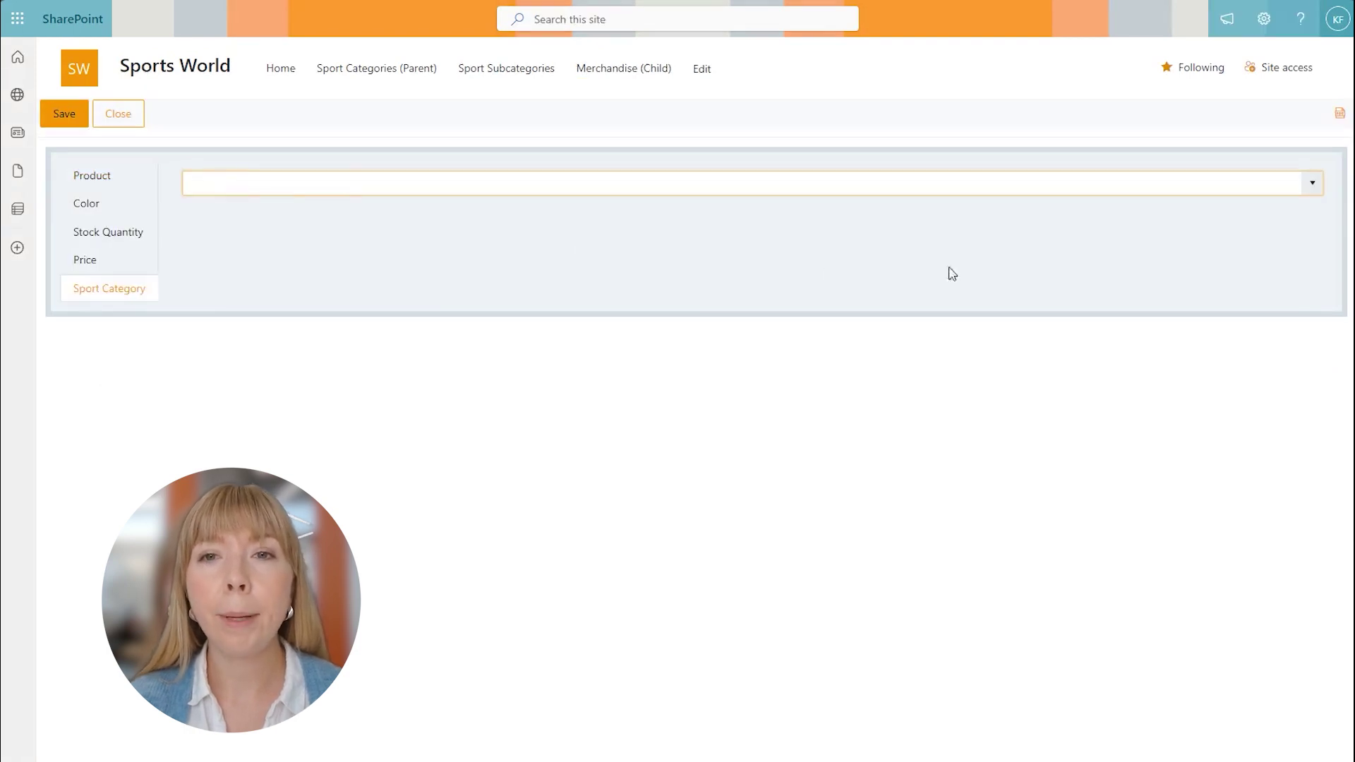
left_click(1312, 182)
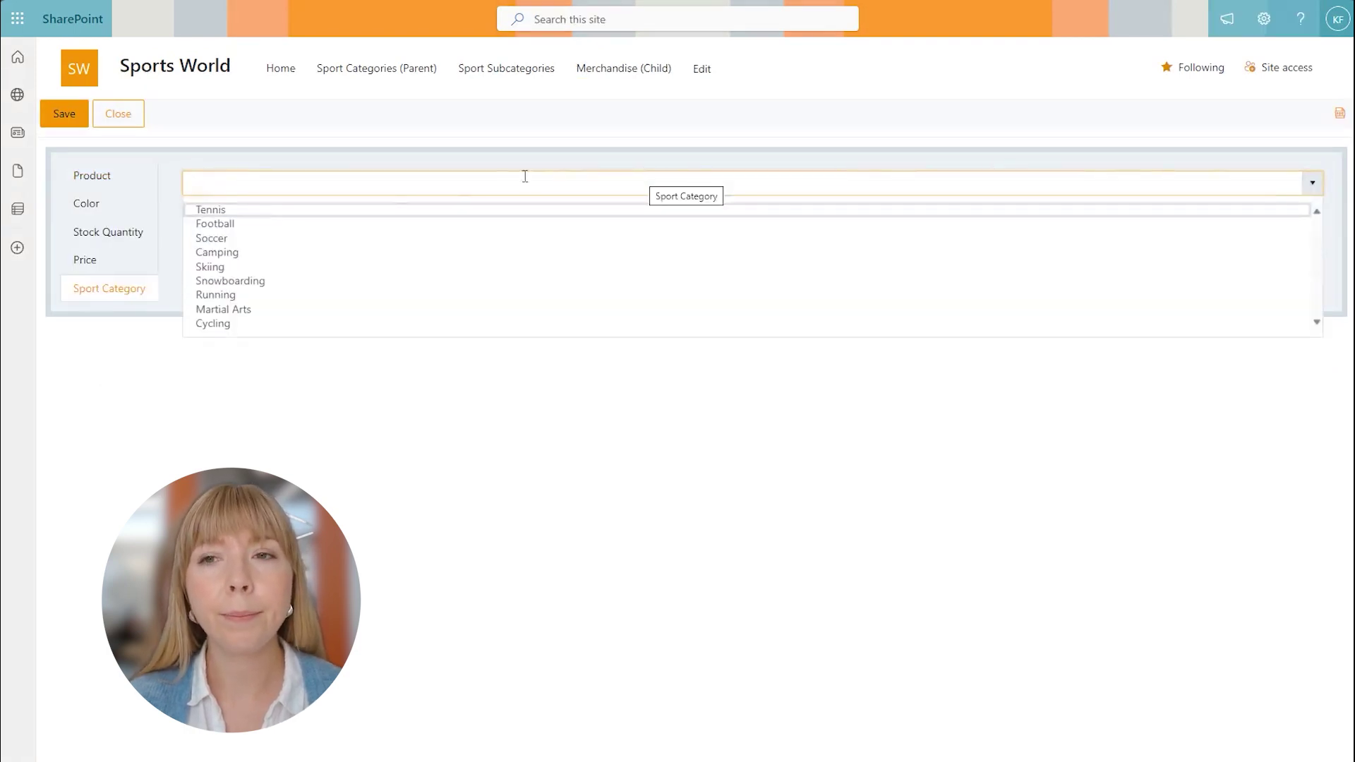
left_click(329, 282)
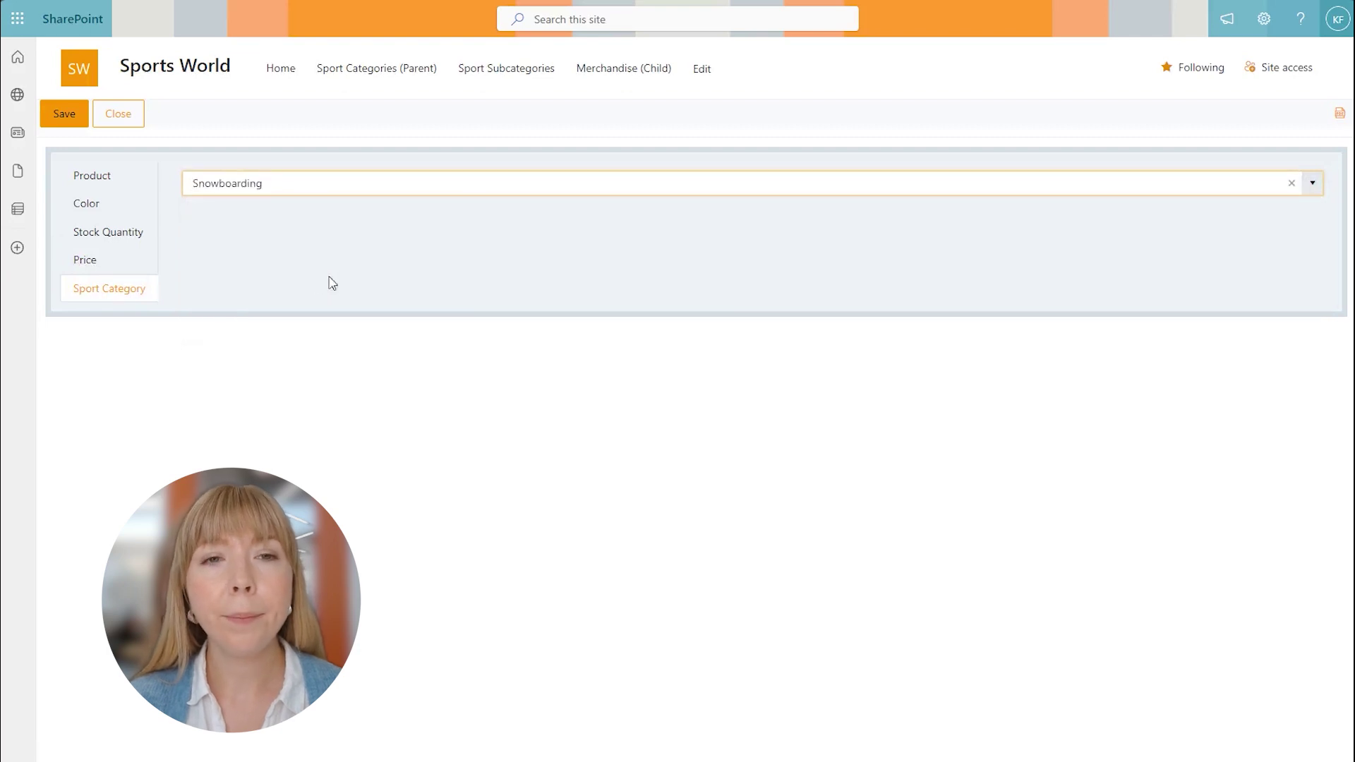
left_click(78, 114)
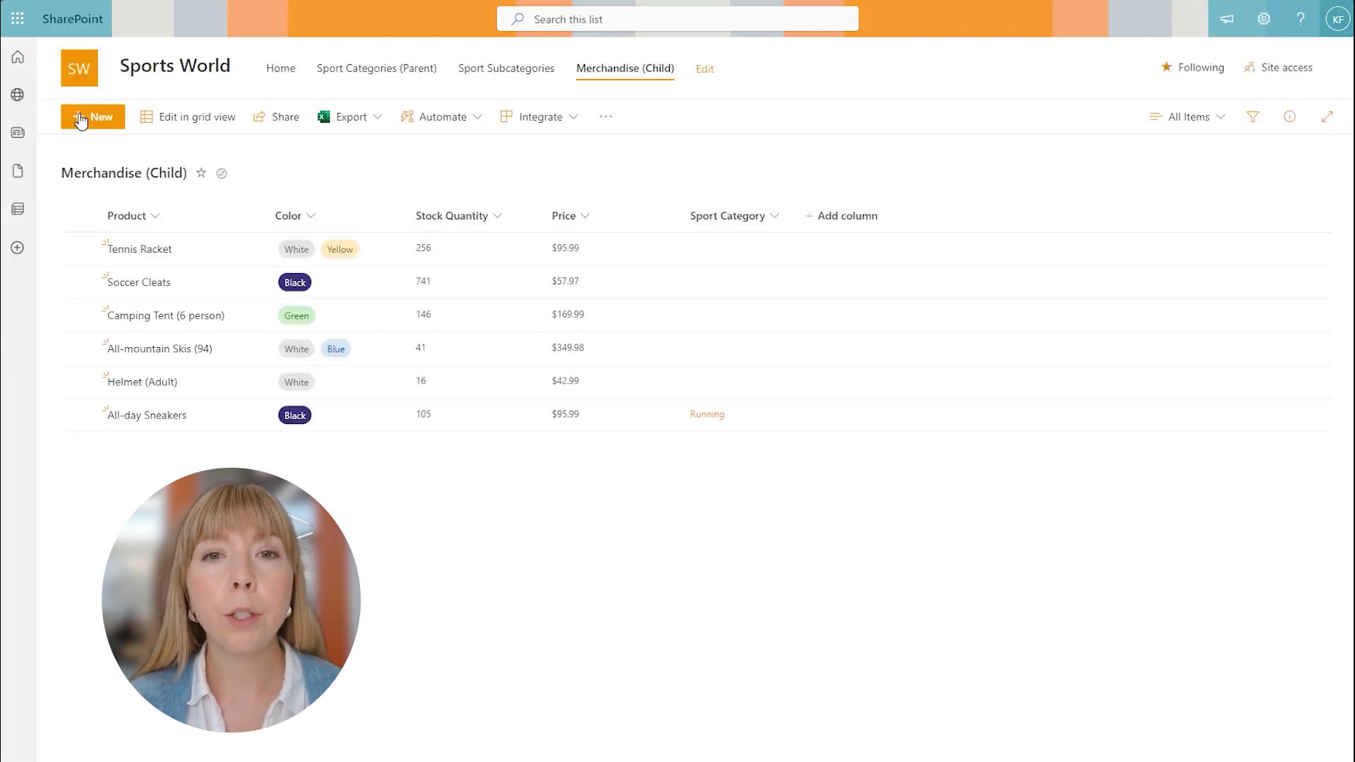
Open the Snowboarding item in Sport Categories (Parent), check the related products in its Merchandise section, and close the form
left_click(334, 70)
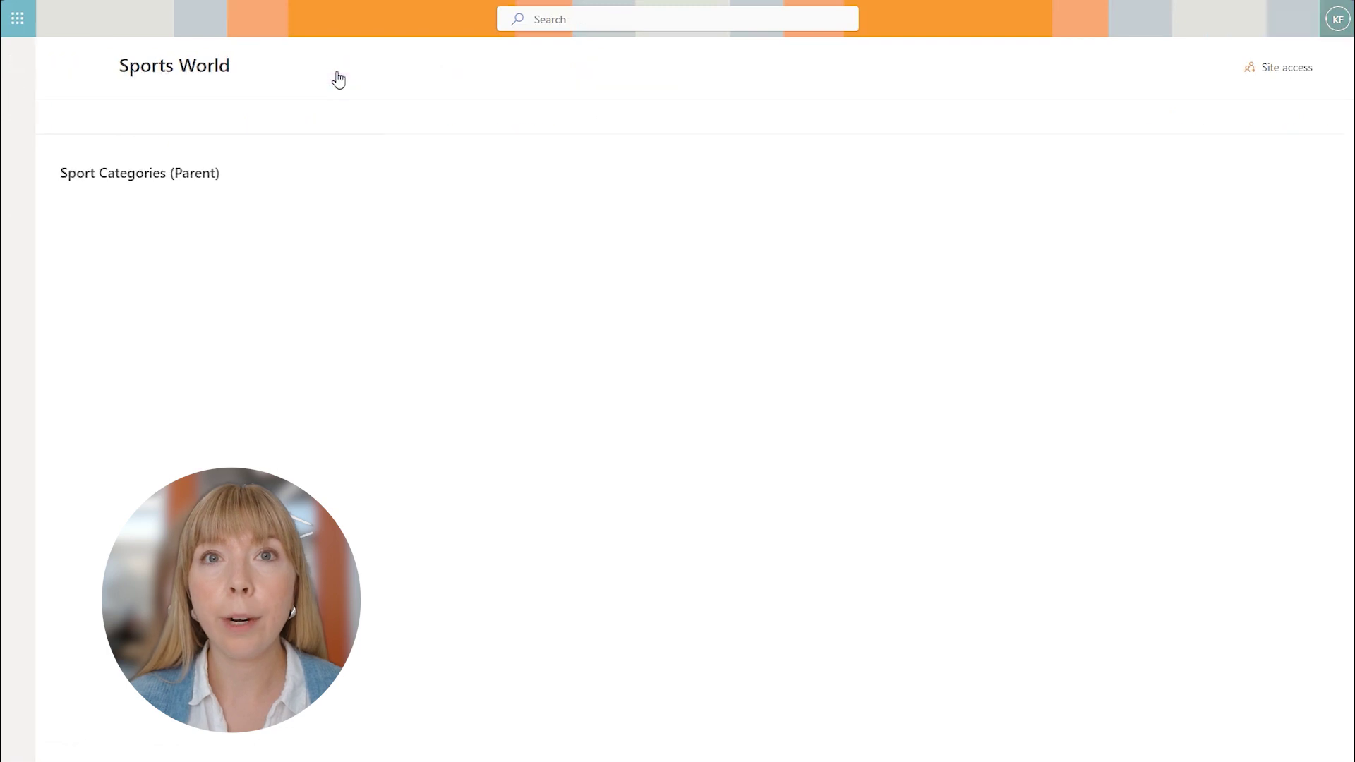
left_click(164, 417)
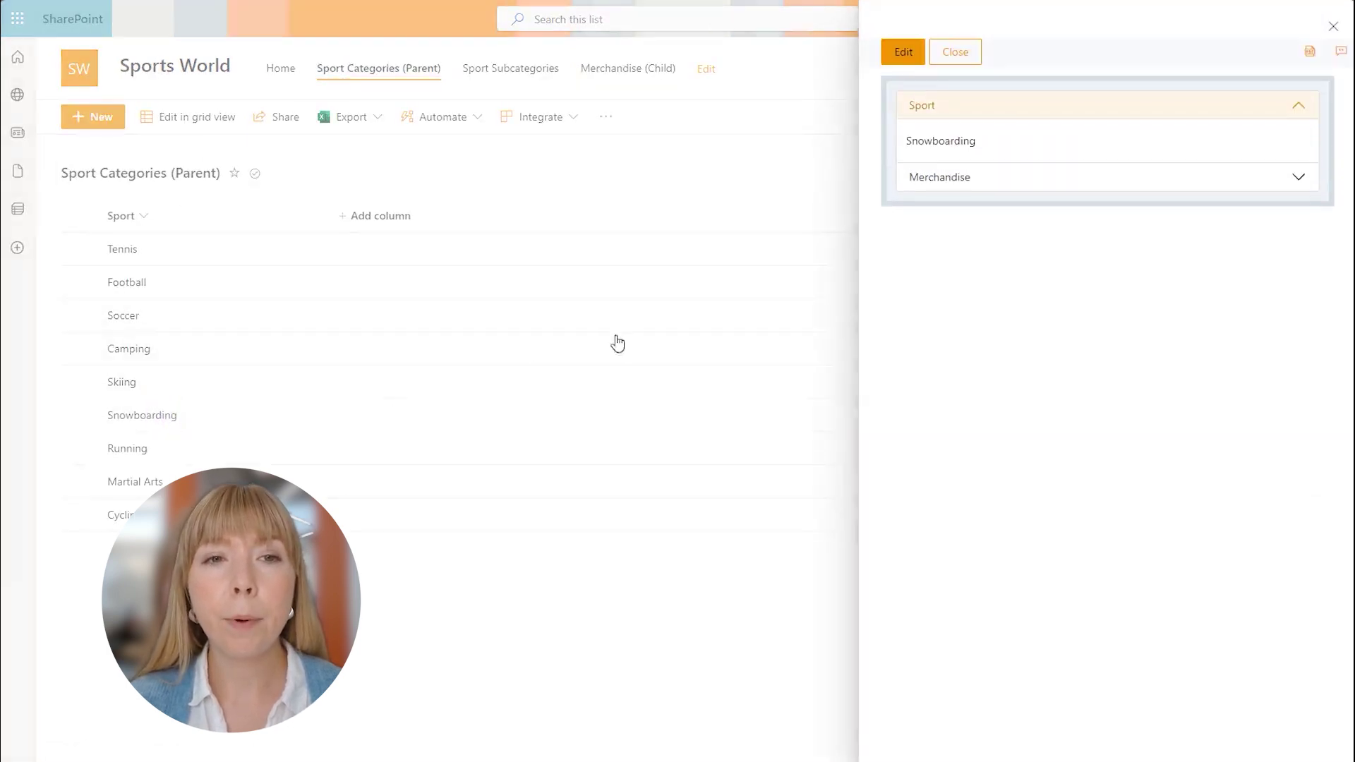
left_click(949, 178)
mouse_move(962, 266)
left_mouse_down()
mouse_move(1031, 268)
mouse_move(955, 272)
left_mouse_up()
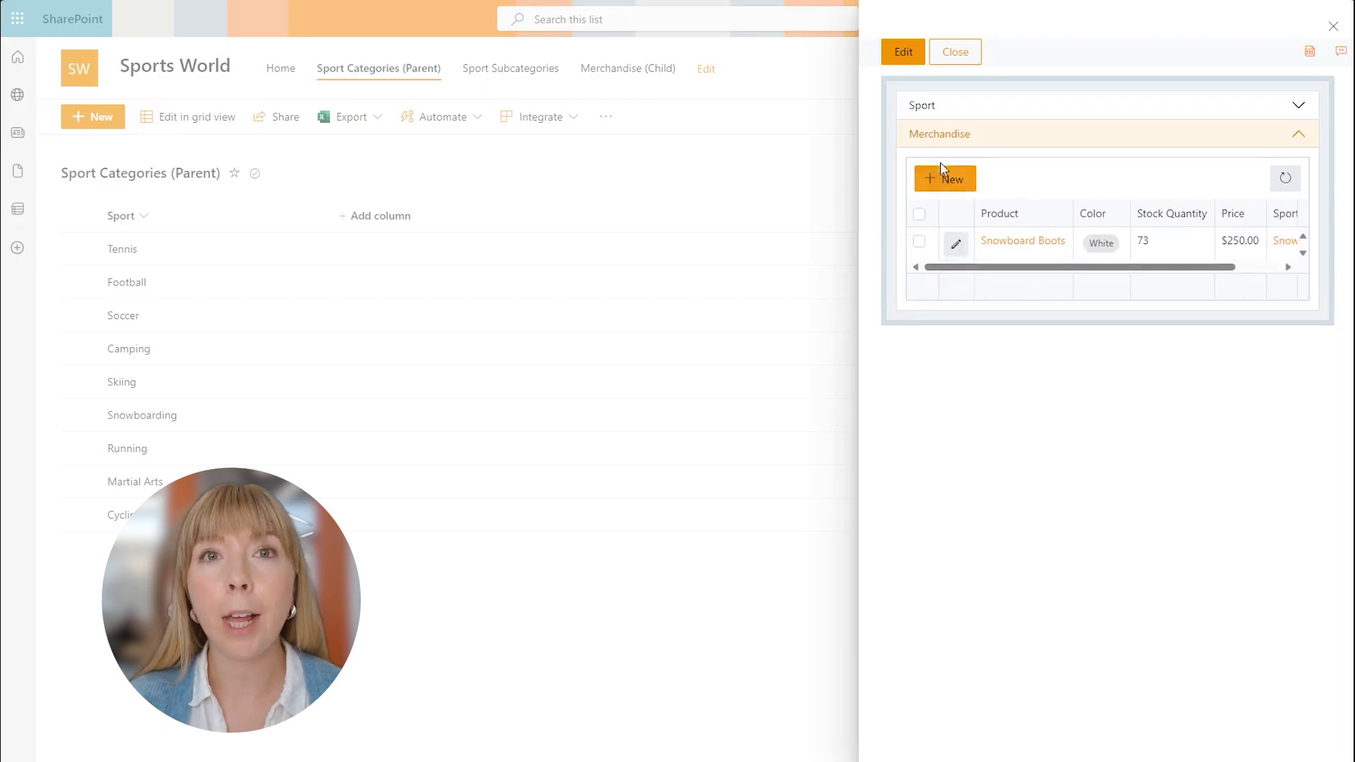
left_click(947, 55)
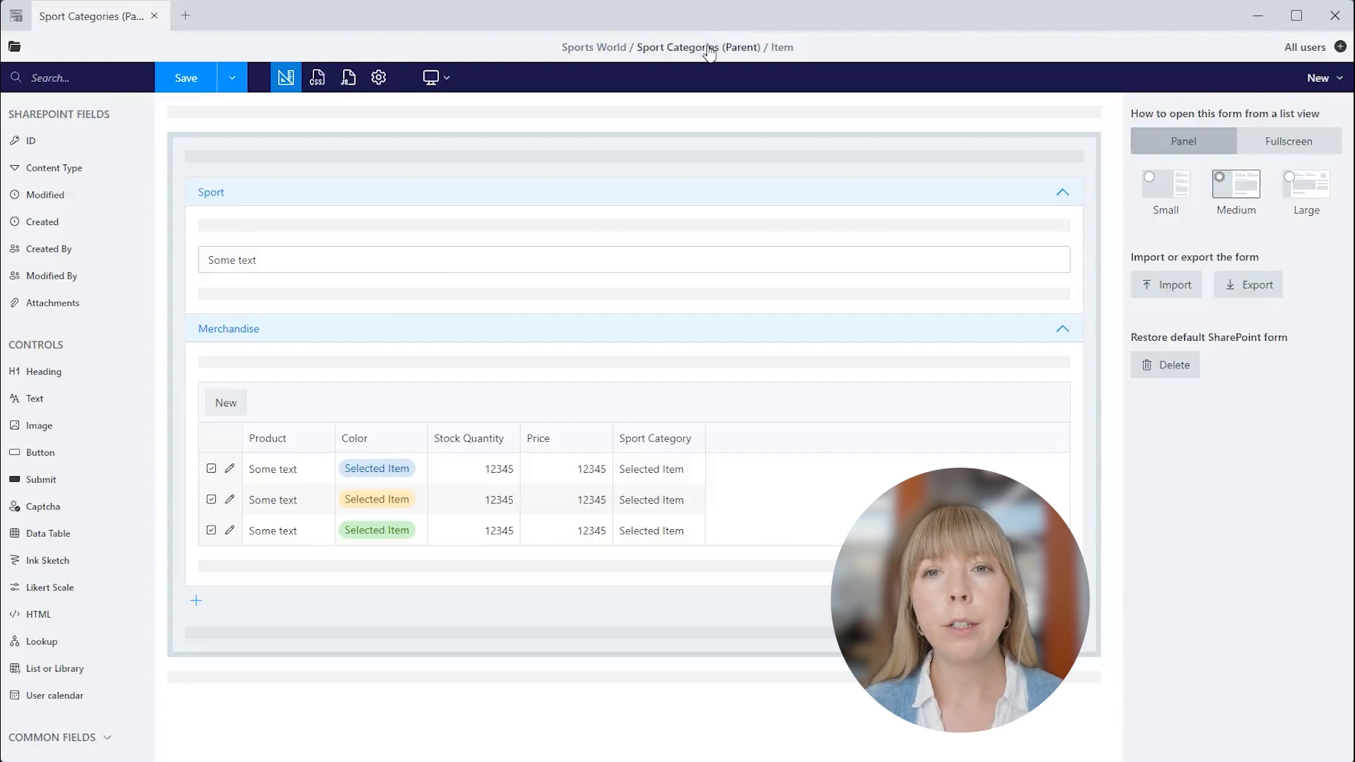
In the form designer, add an accordion section titled "Store Location" below Merchandise and place a Lookup control inside it
left_click(197, 601)
left_click_drag(100, 641, 257, 607)
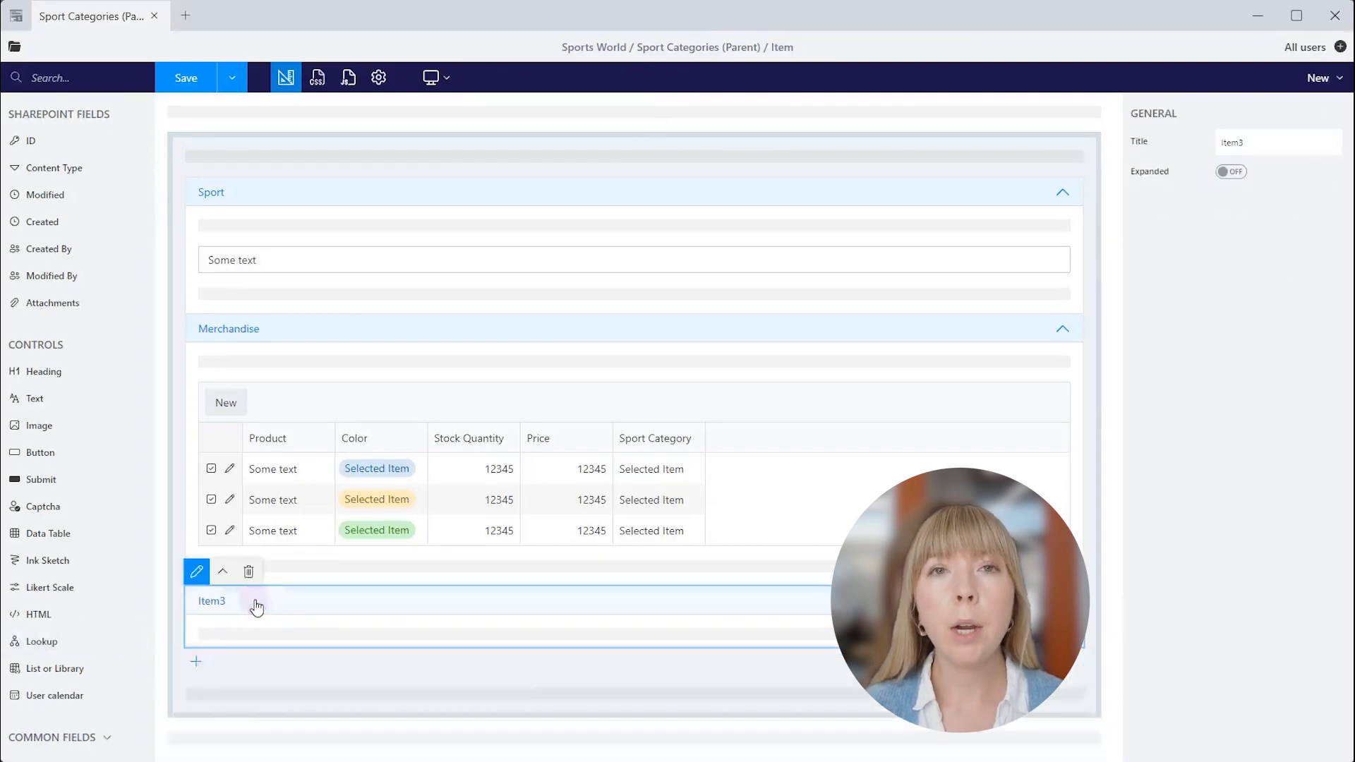
left_click(196, 571)
key("BackSpace")
type("Store Location")
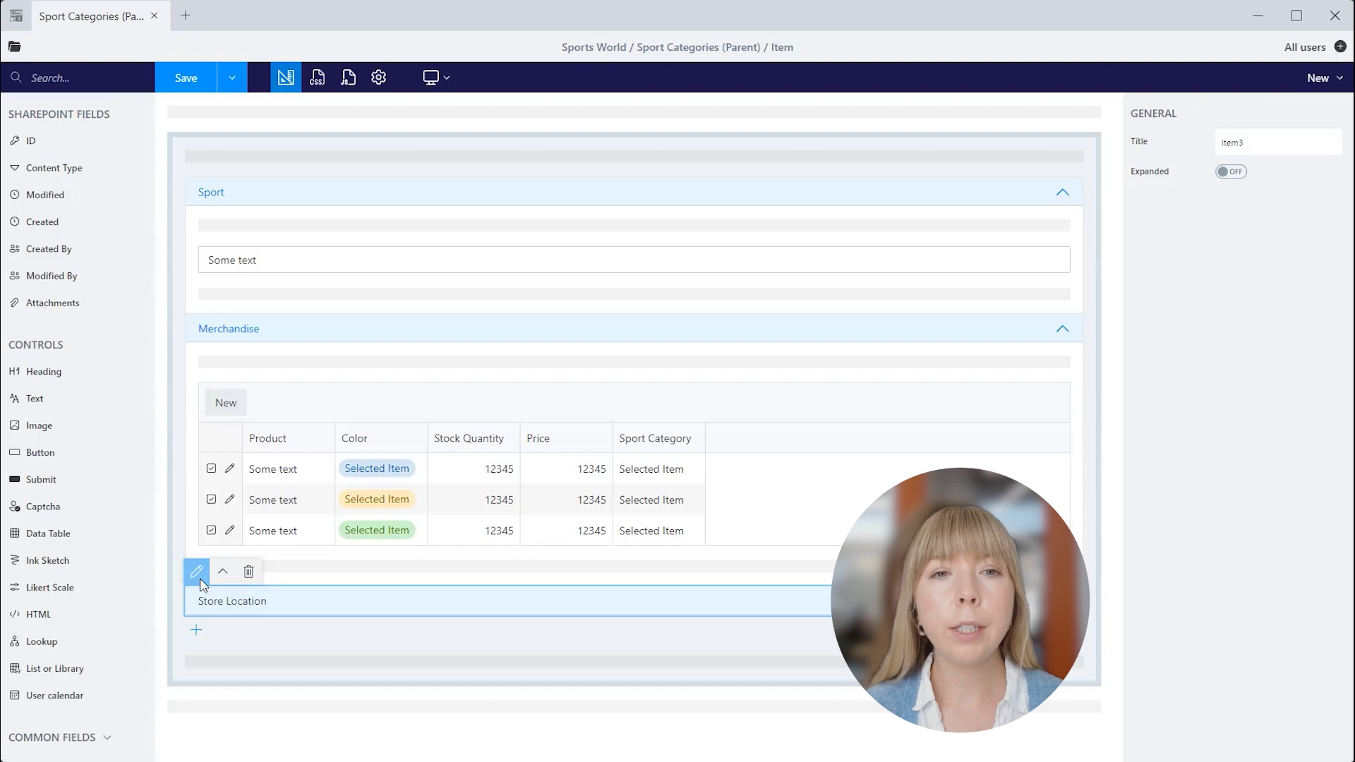
left_click(243, 640)
left_click(257, 603)
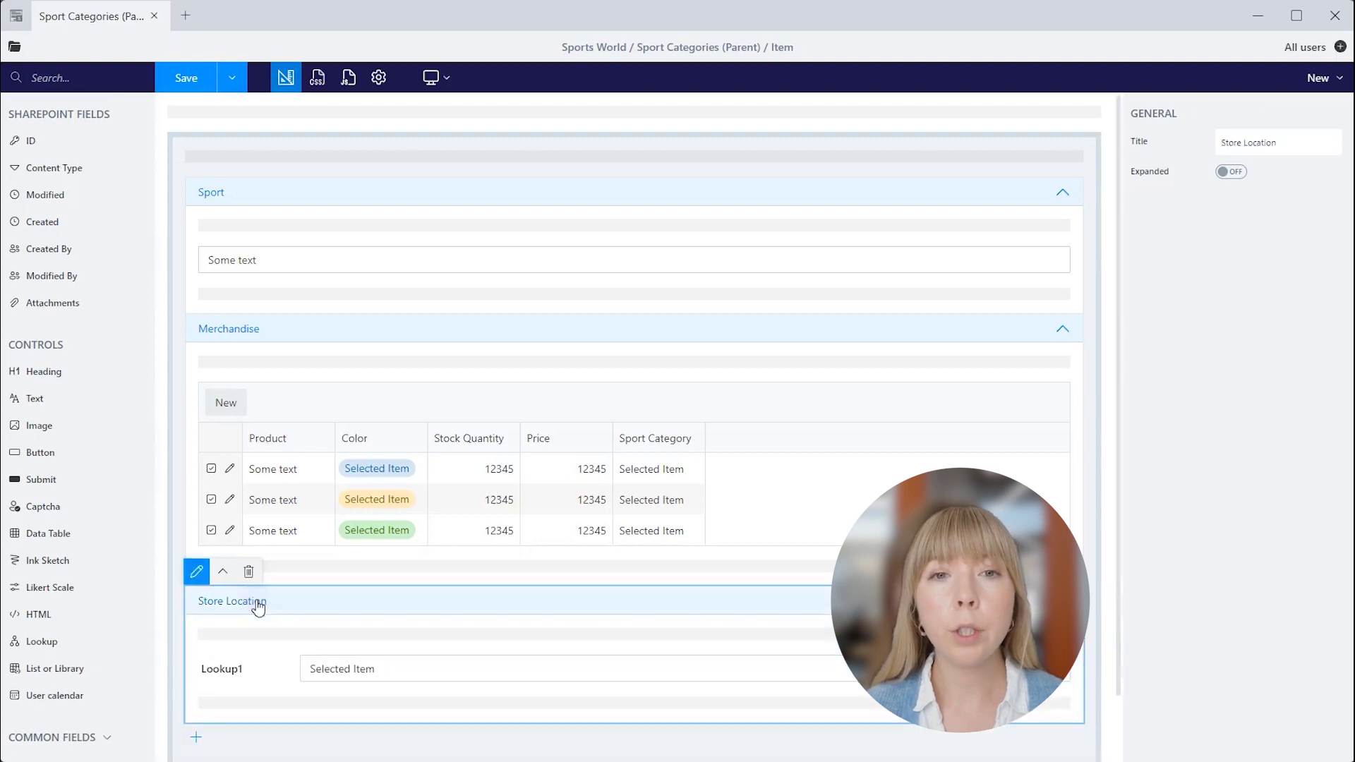
Hide the Lookup control's title and set its data source site URL to /sites/SportsWorldHQ
left_click(271, 659)
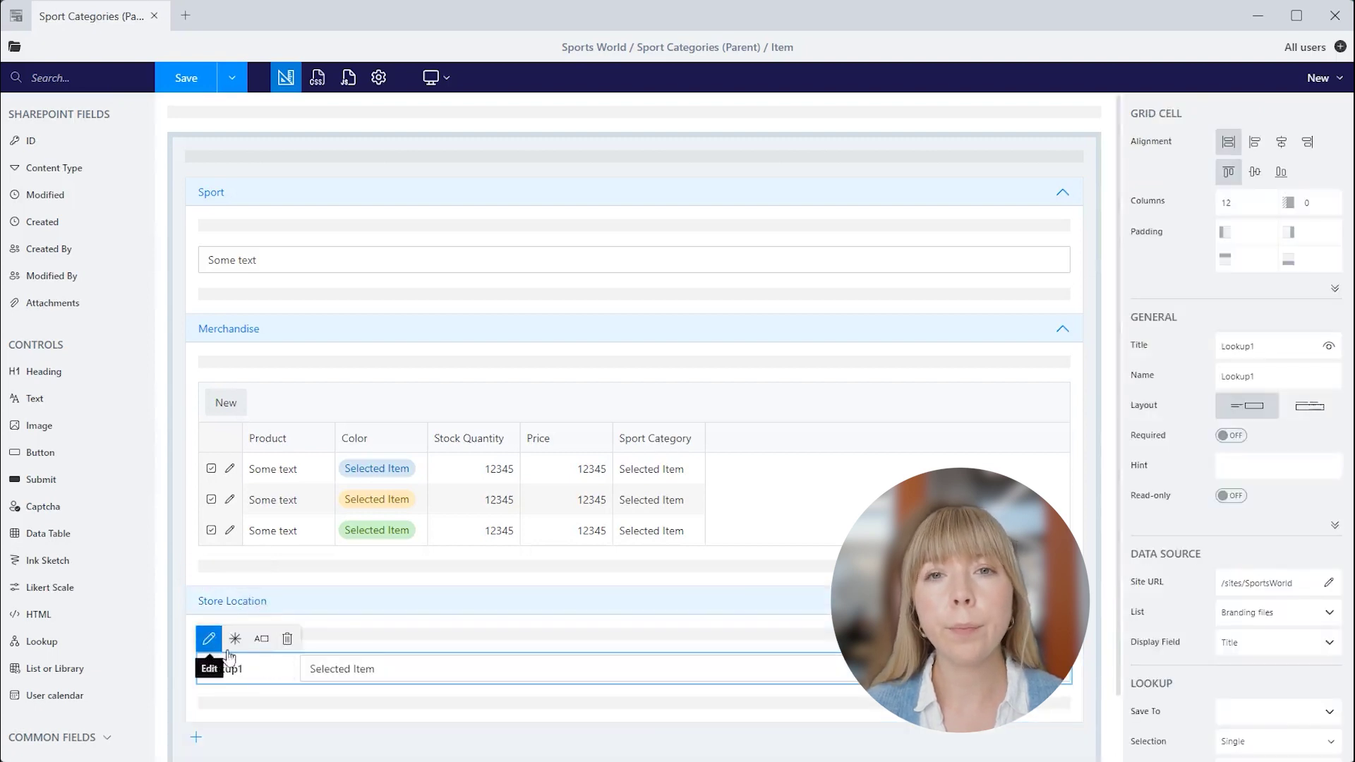
left_click(1329, 349)
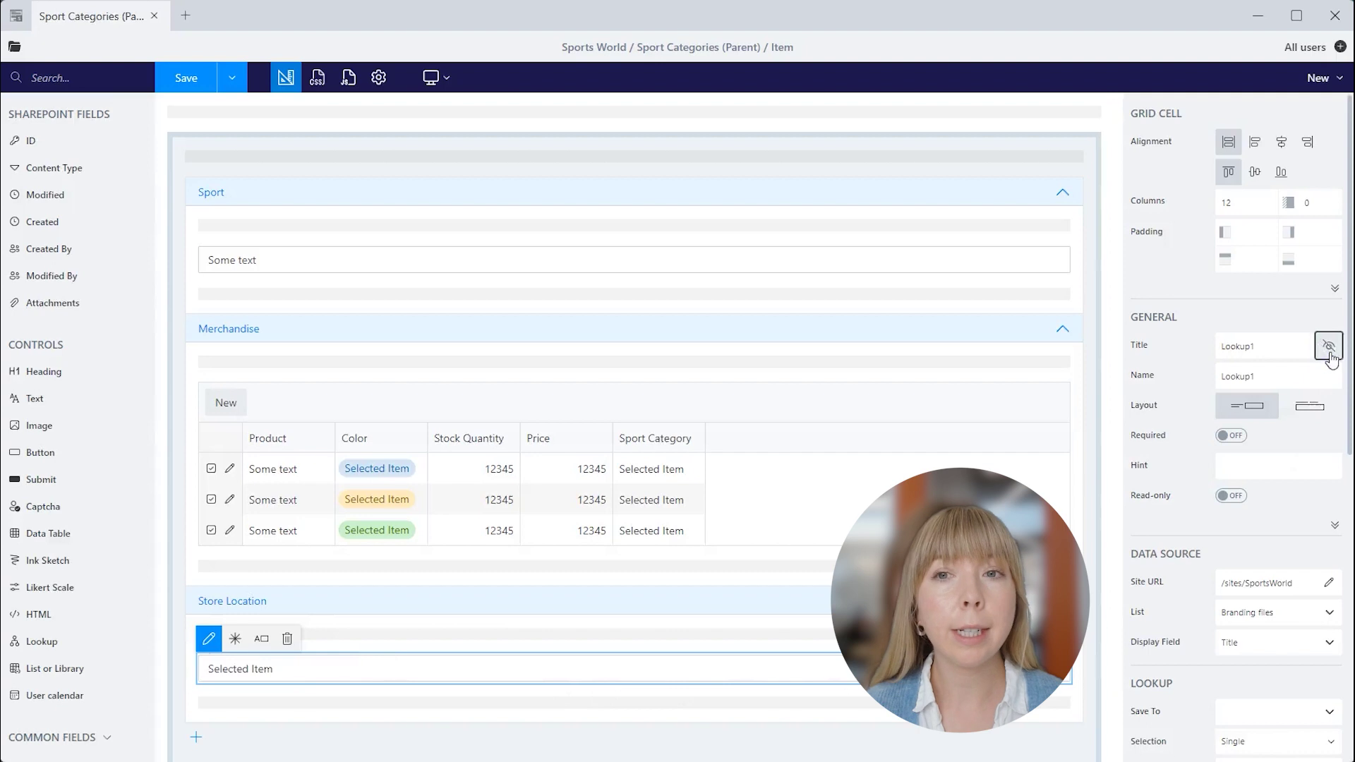
scroll(1248, 448, "down", 2)
left_click(1297, 481)
left_click(1329, 482)
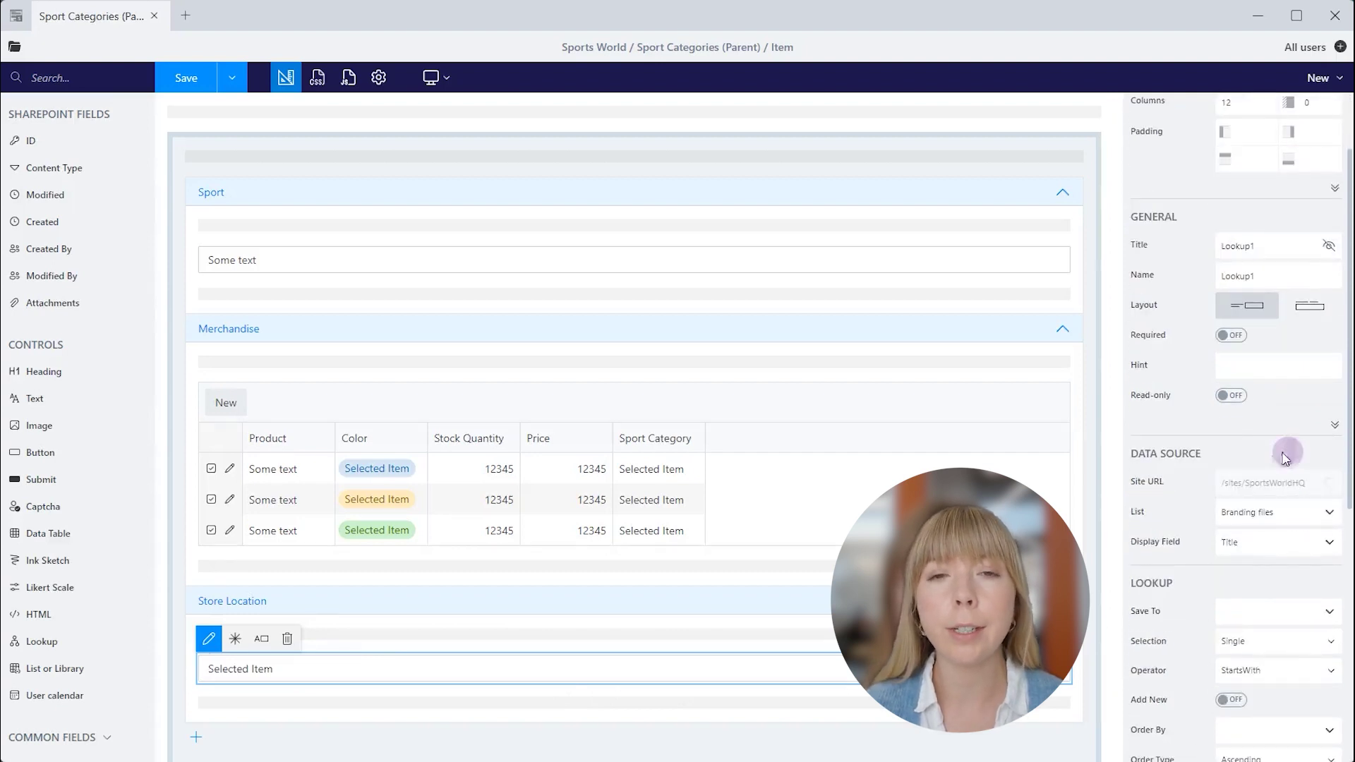
Use the Store Locations list as the lookup's source, with Store Location as the display field
scroll(1313, 395, "down", 4)
left_click(1327, 316)
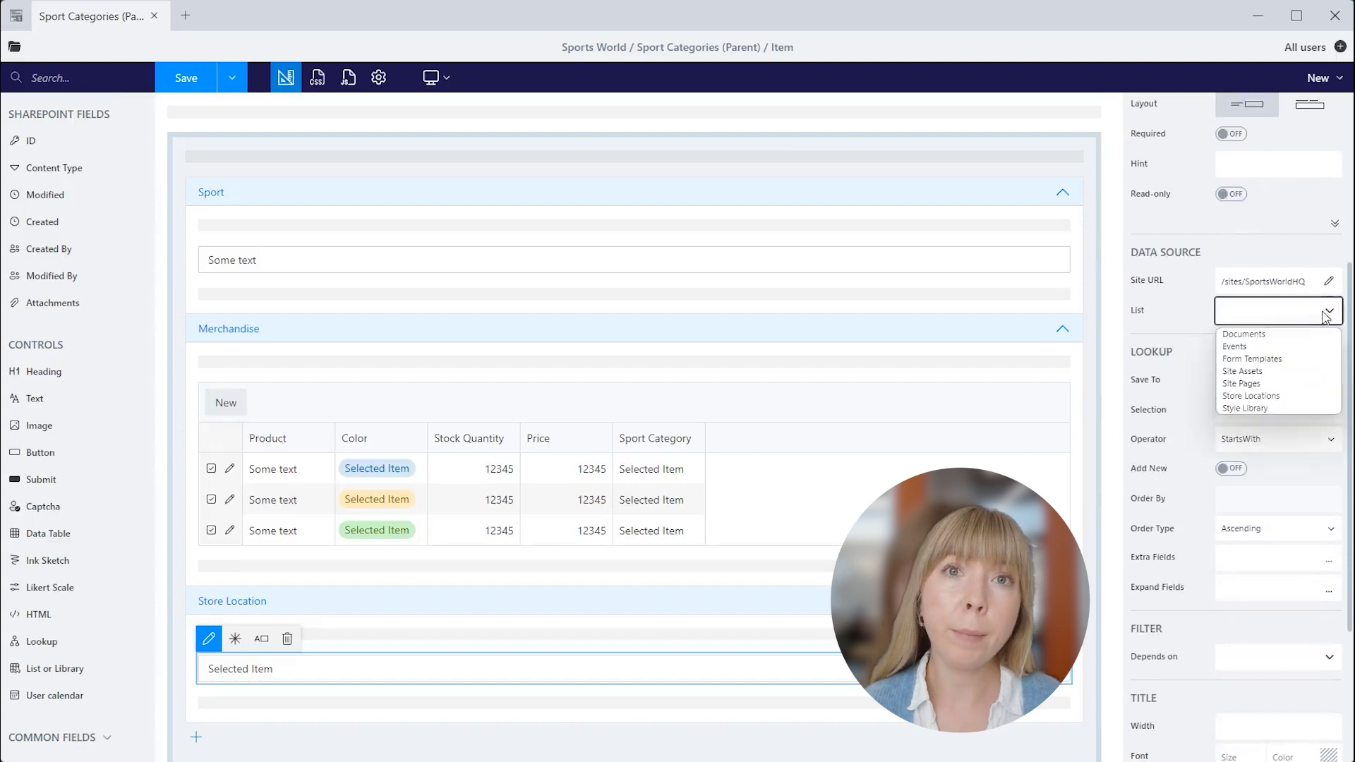
left_click(1283, 400)
left_click(1305, 345)
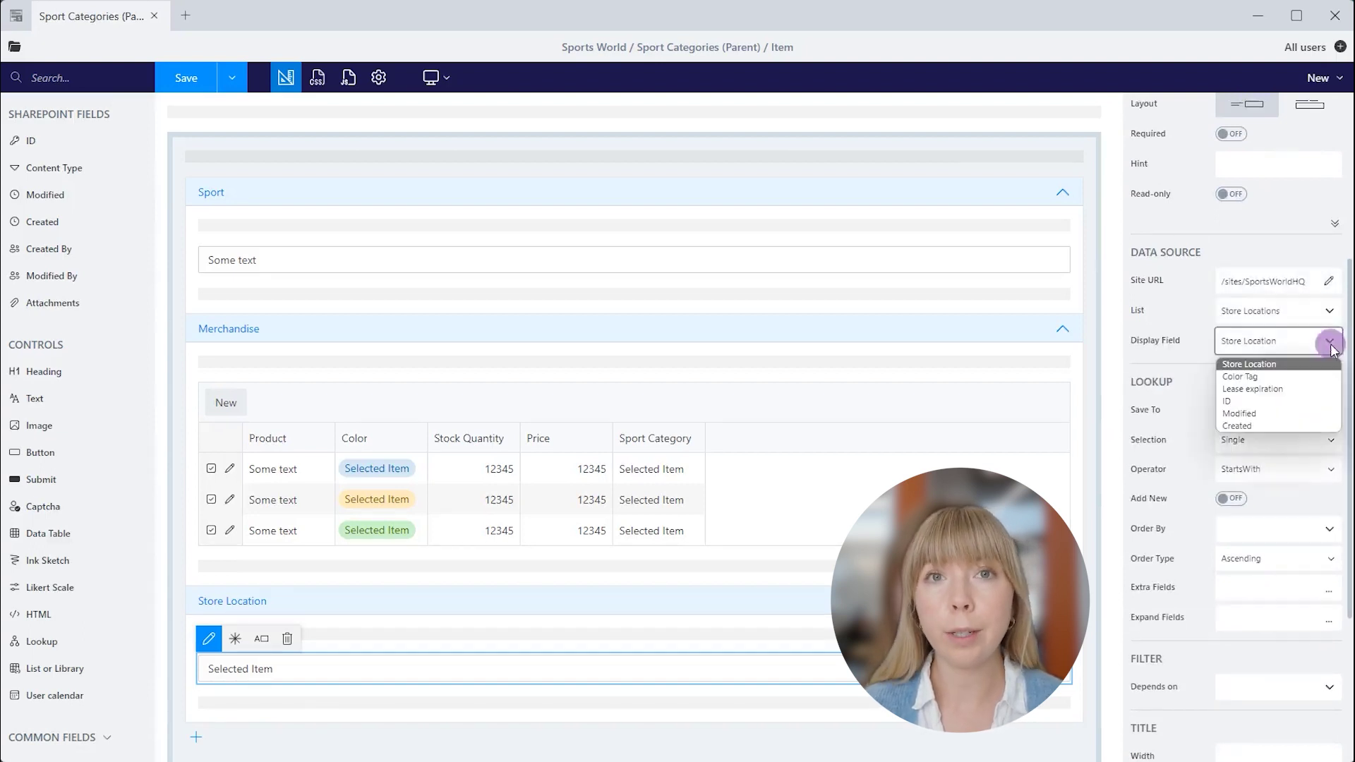
left_click(1310, 365)
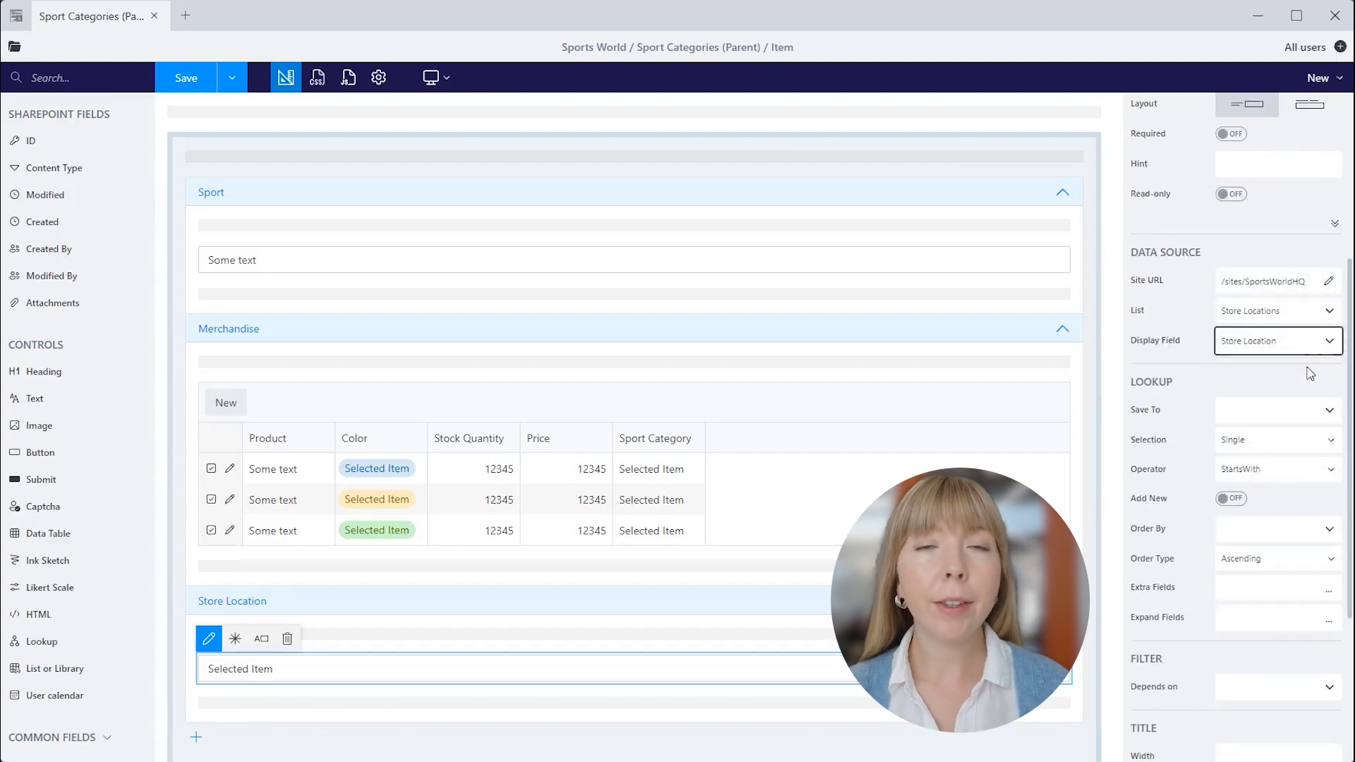
Create a field named "Store Location" for saving the lookup values, added to all content types and the default view
left_click(1329, 411)
left_click(1329, 444)
type("Store Location")
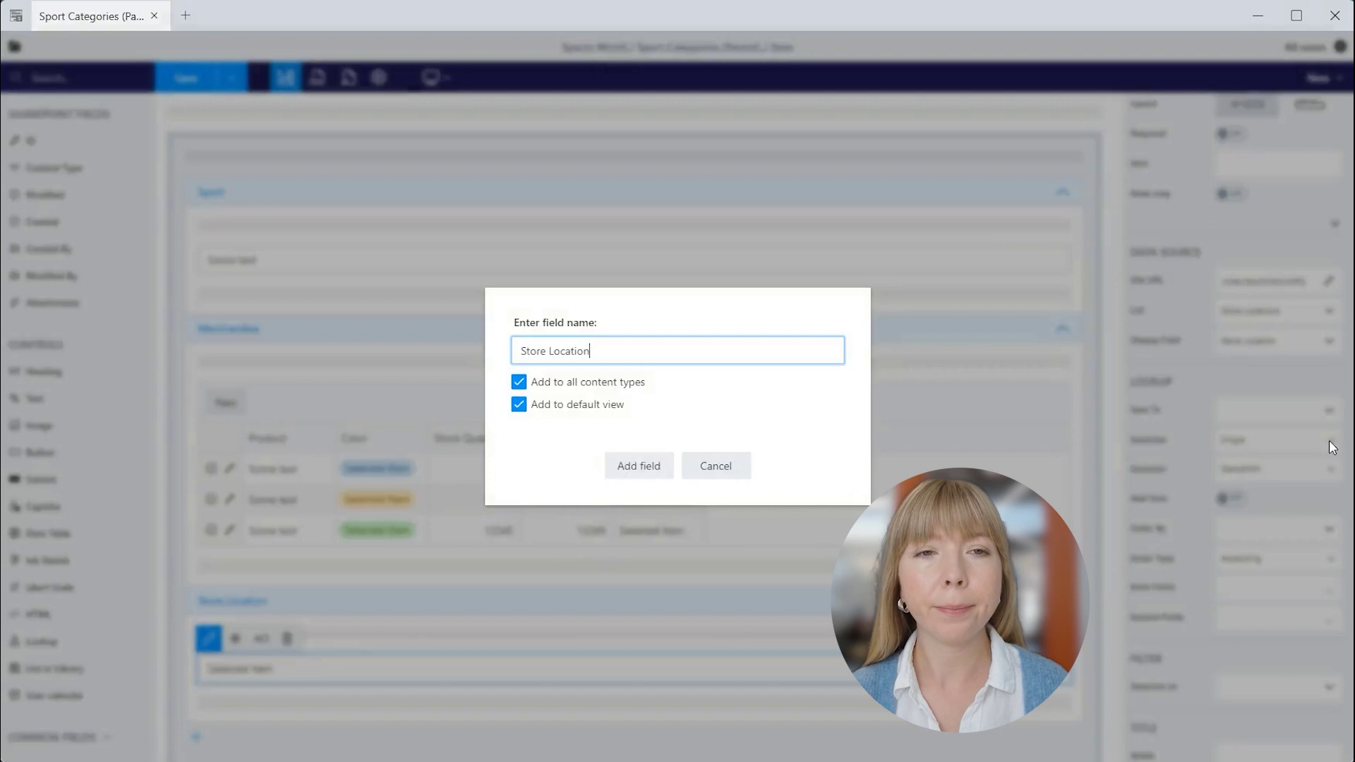
left_click(640, 466)
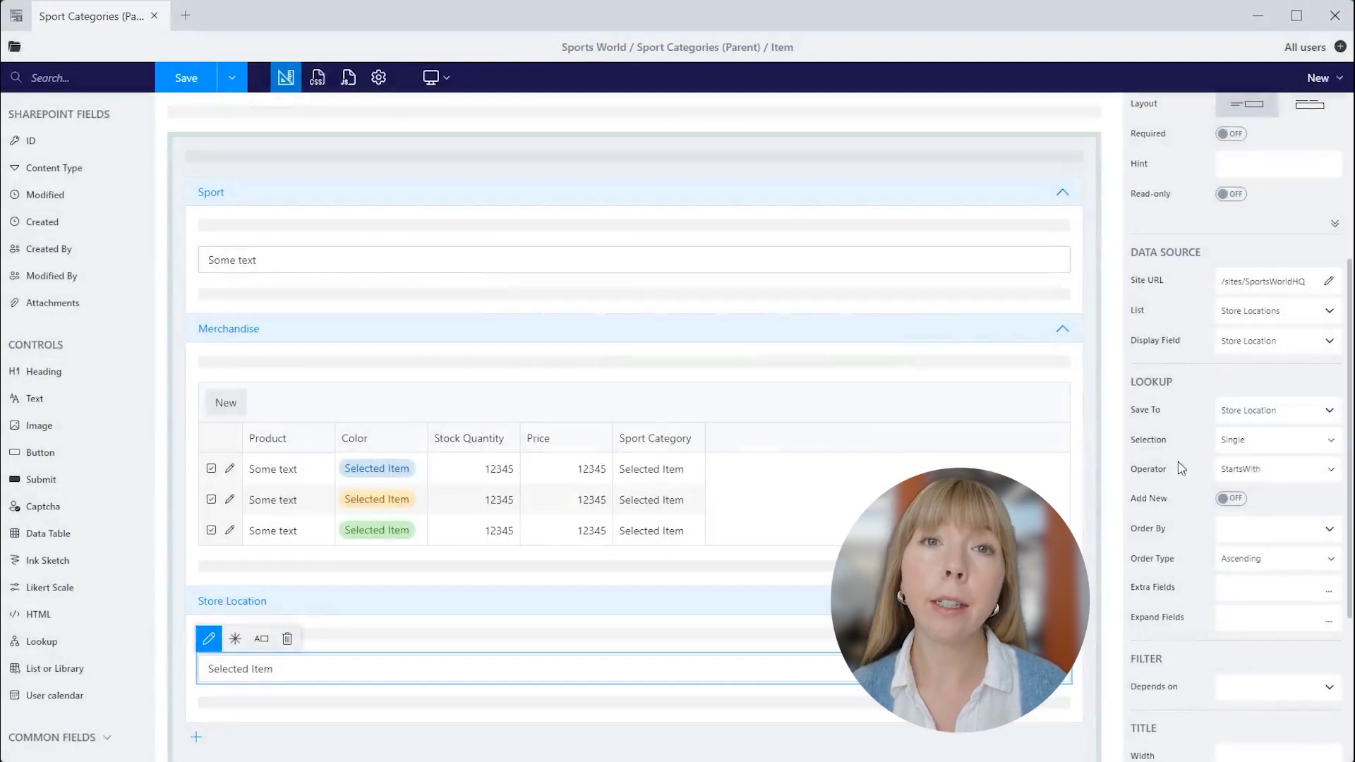
Allow multiple selection in the lookup and keep StartsWith as its search operator
left_click(1325, 446)
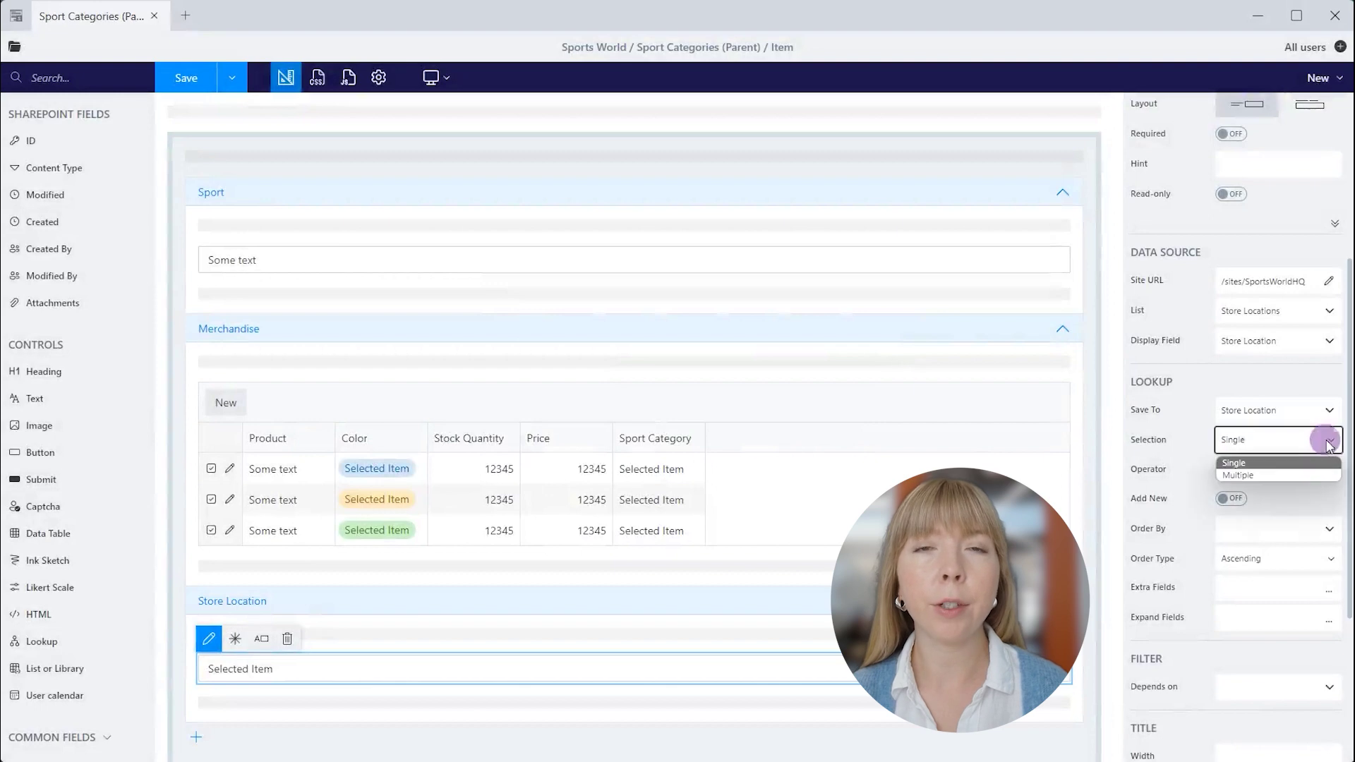
left_click(1307, 474)
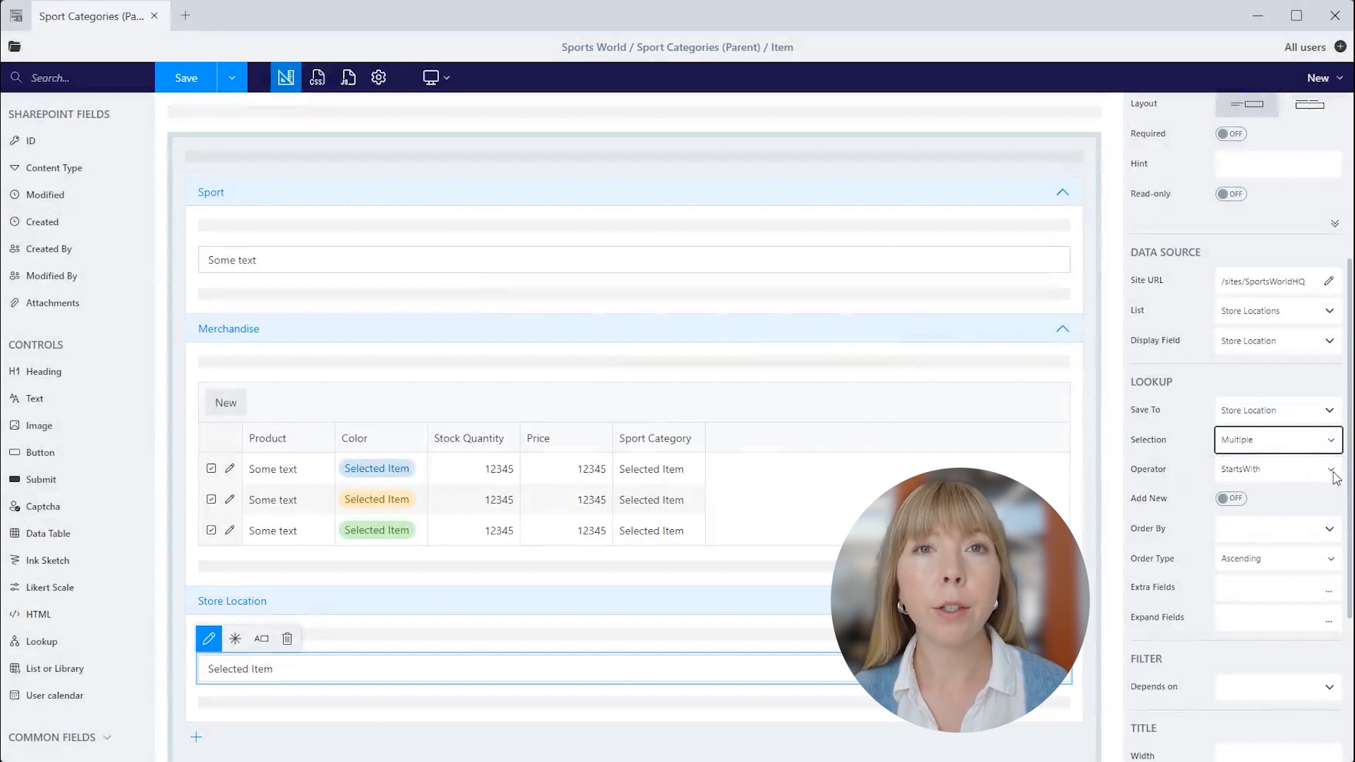
left_click(1330, 473)
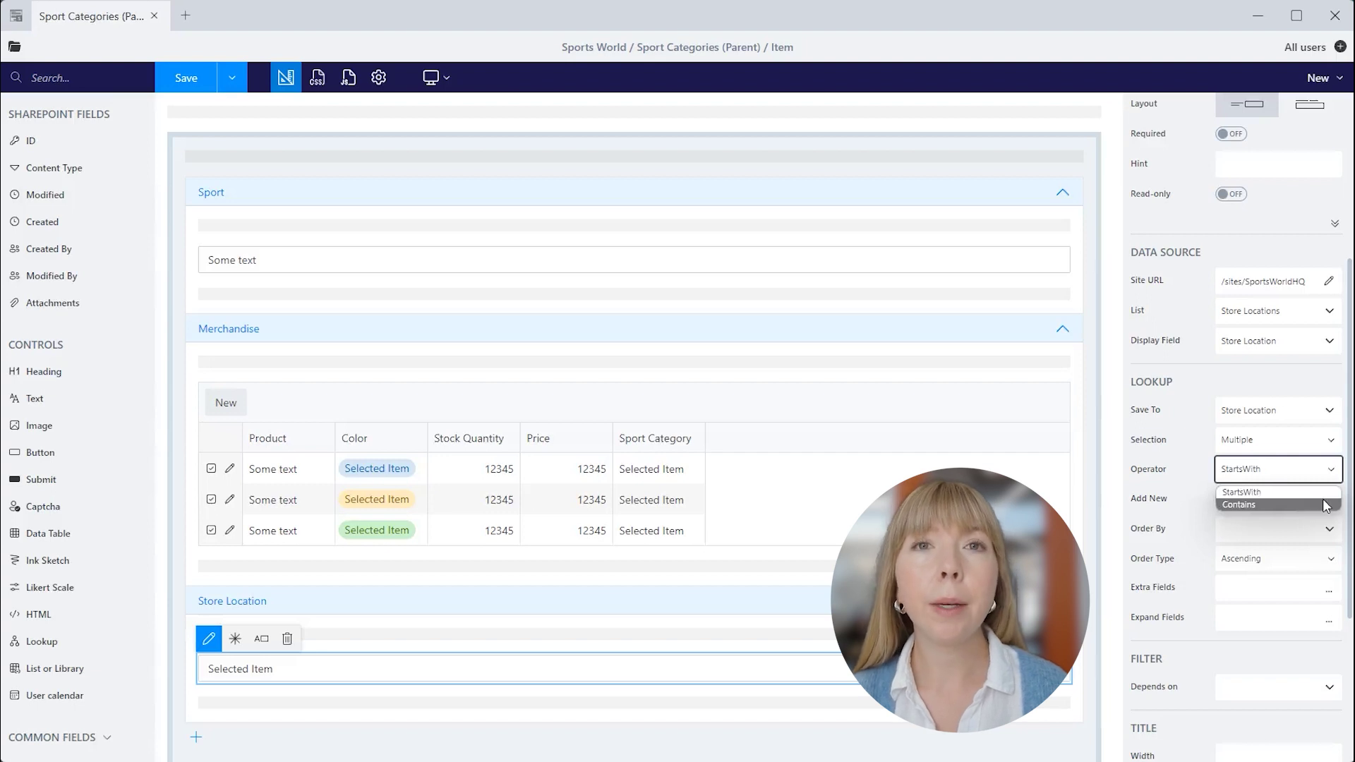
left_click(1321, 491)
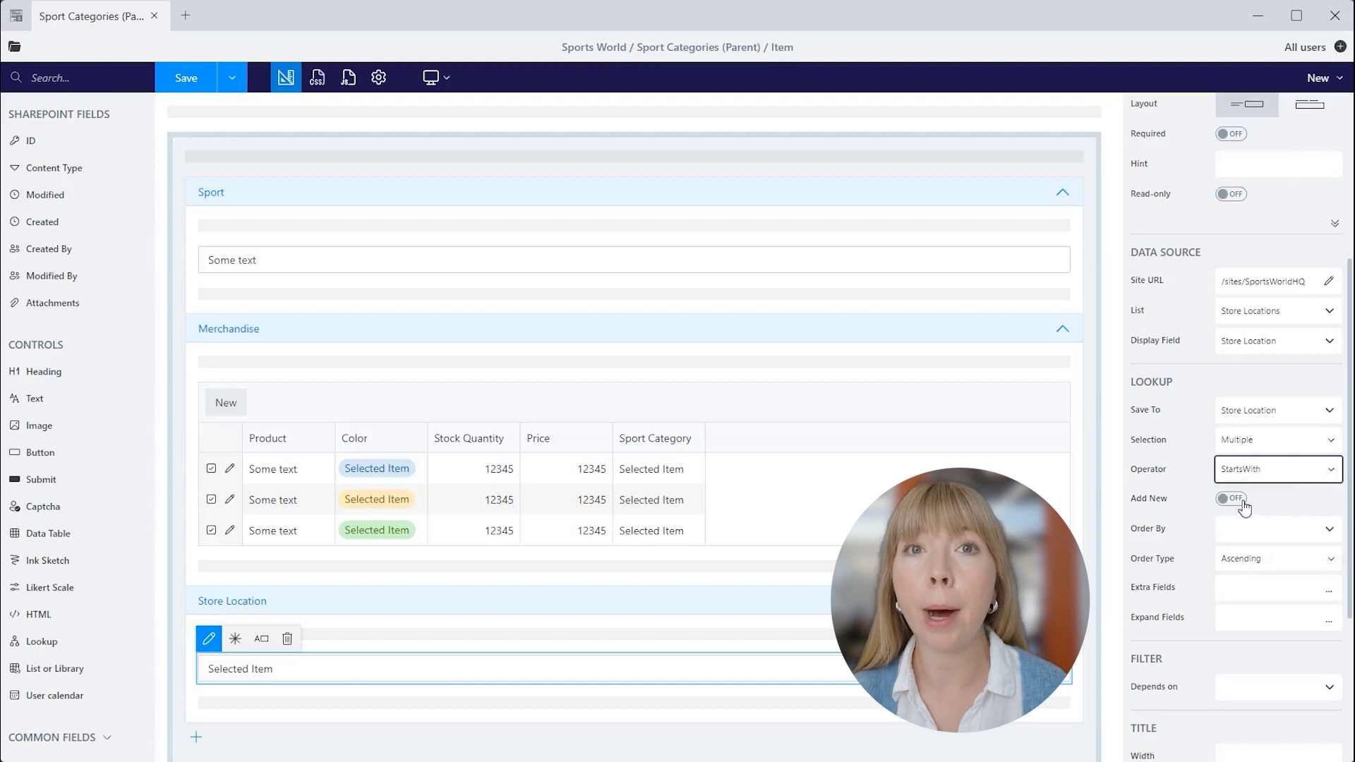
Order the lookup results by Store Location in ascending order
left_click(1329, 531)
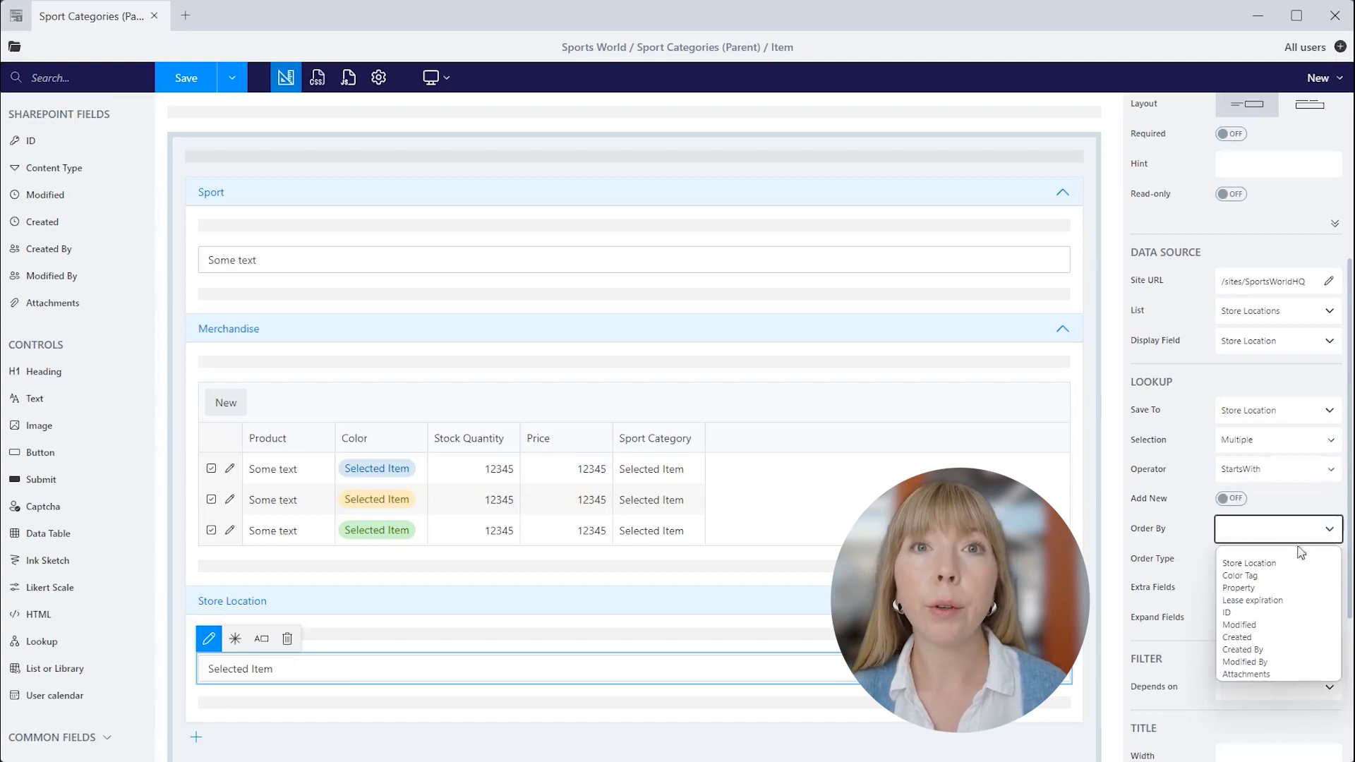
left_click(1286, 563)
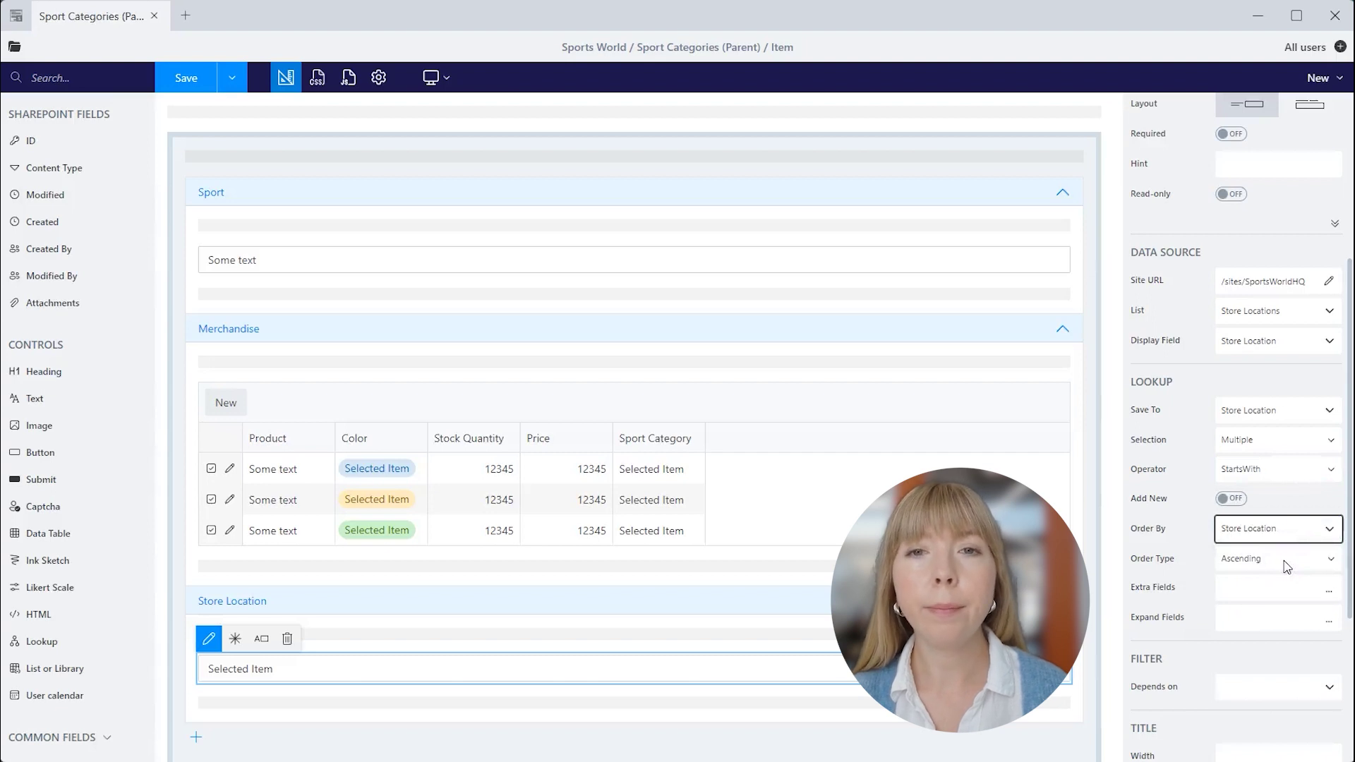
left_click(1327, 563)
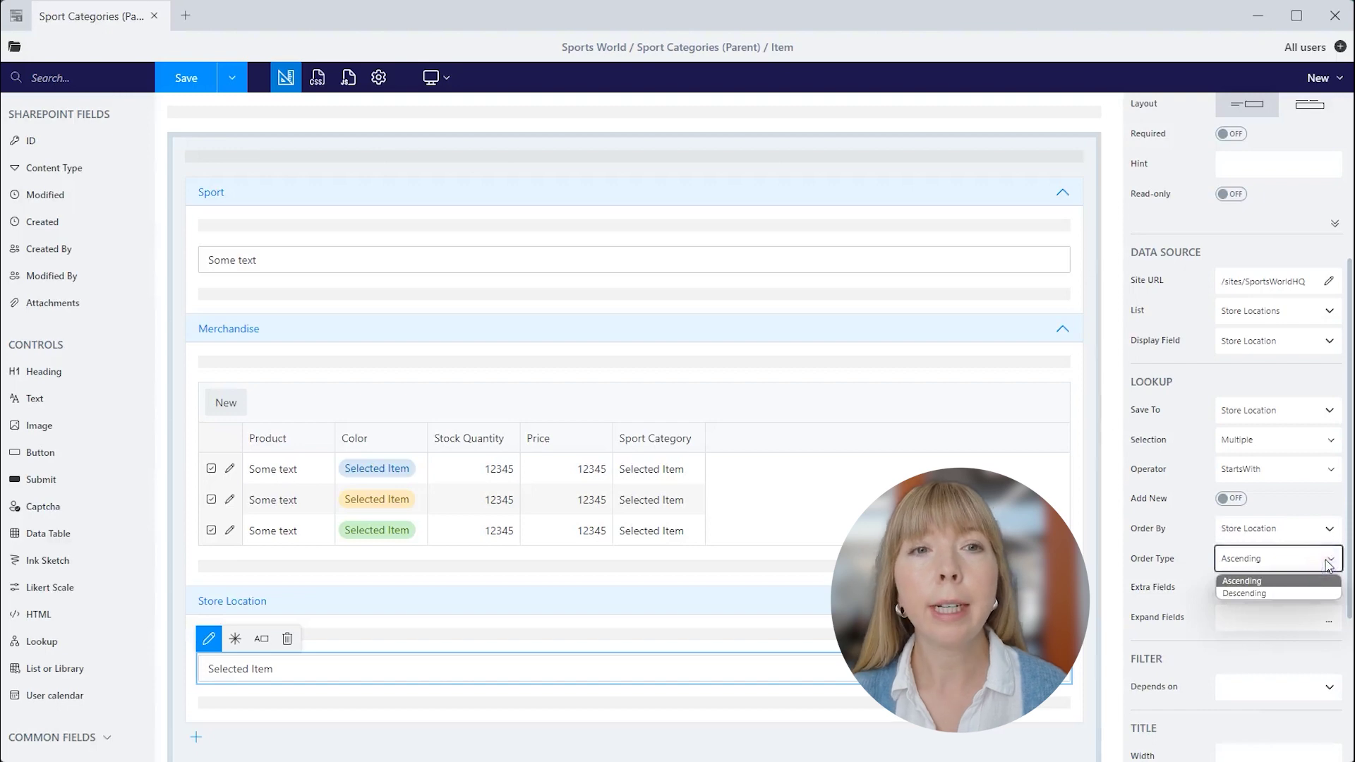
left_click(1233, 580)
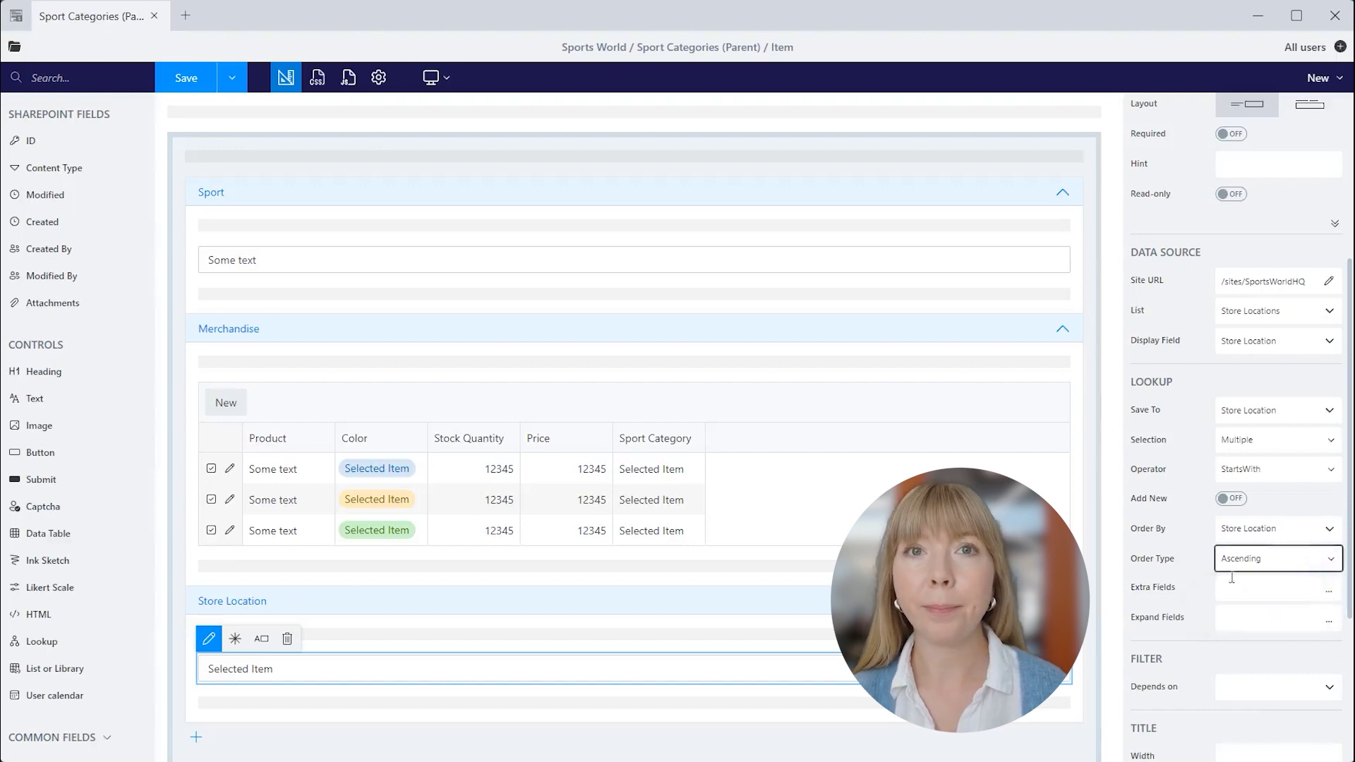
Review the lookup's Extra Fields, Expand Fields and Depends on filter settings without changing them
scroll(1231, 578, "down", 1)
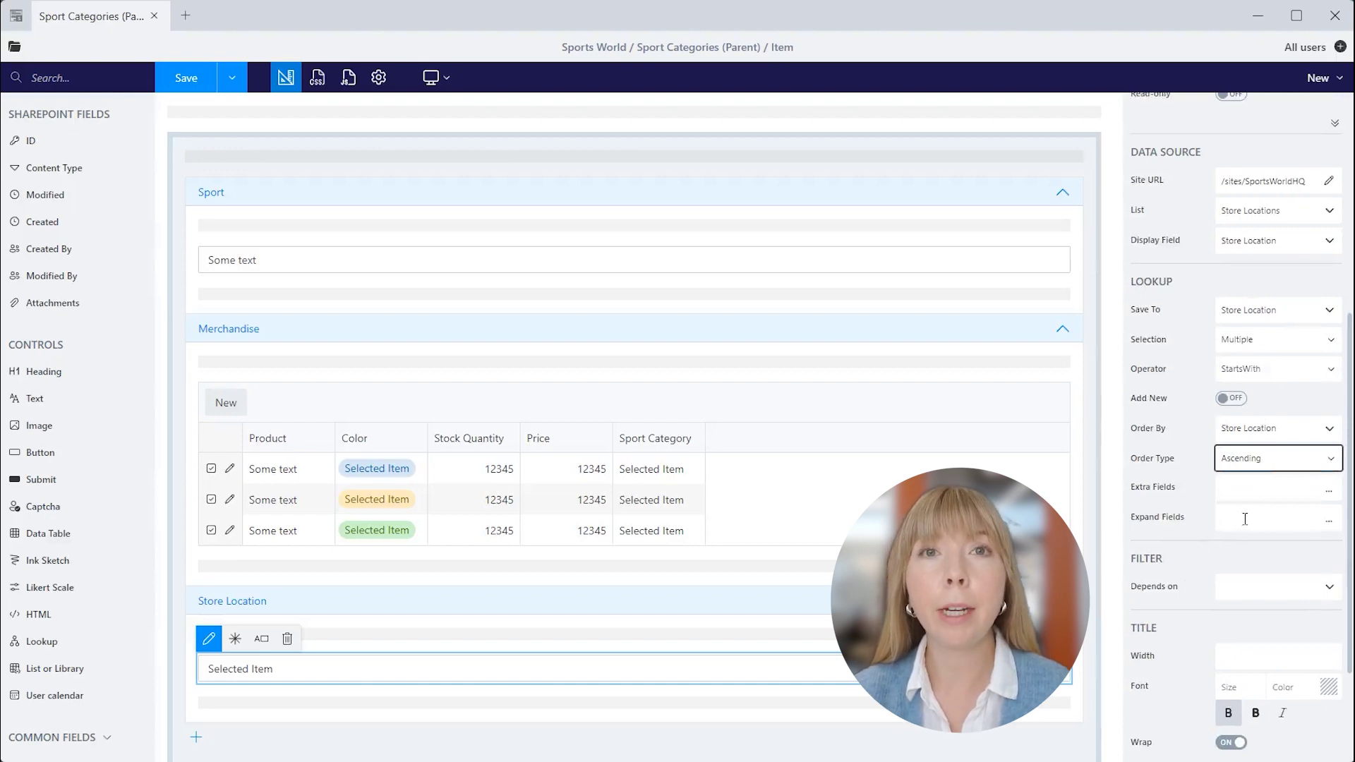
left_click(1328, 492)
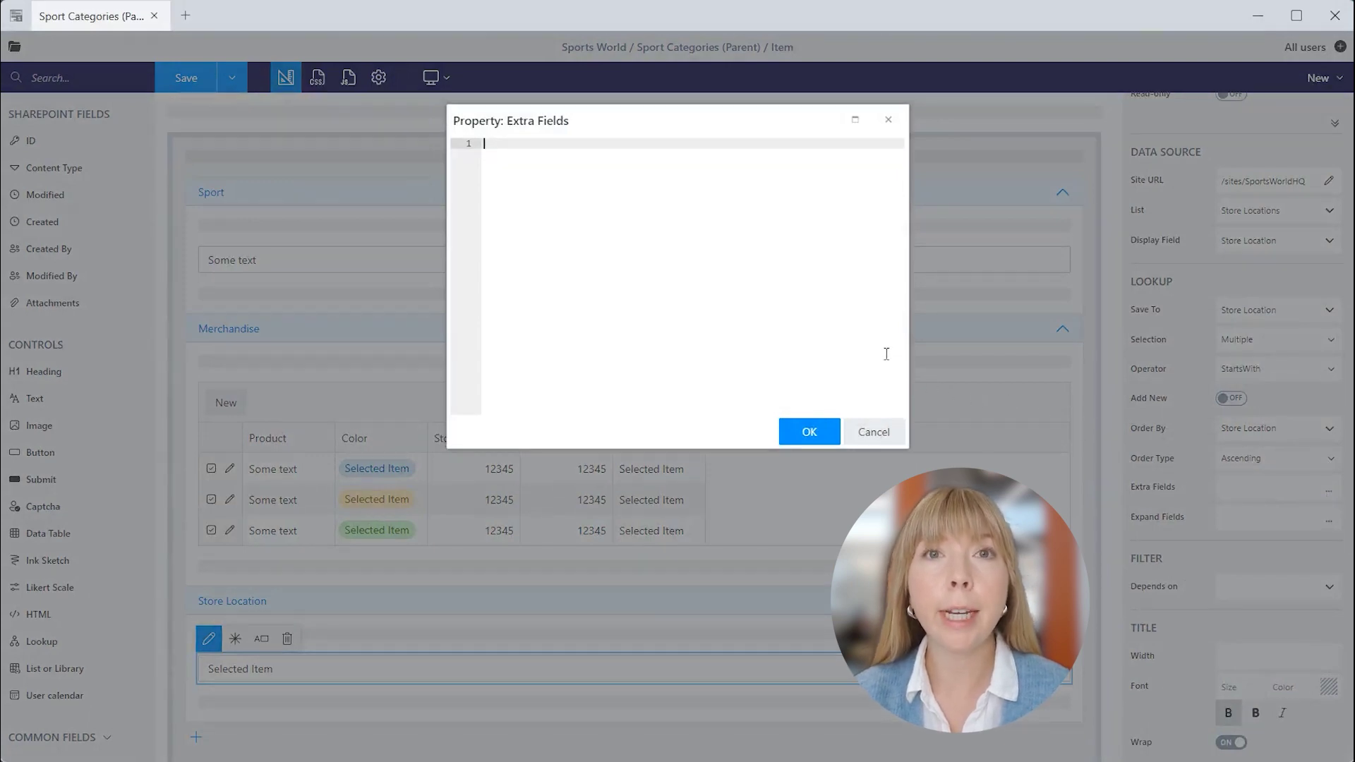
left_click(873, 431)
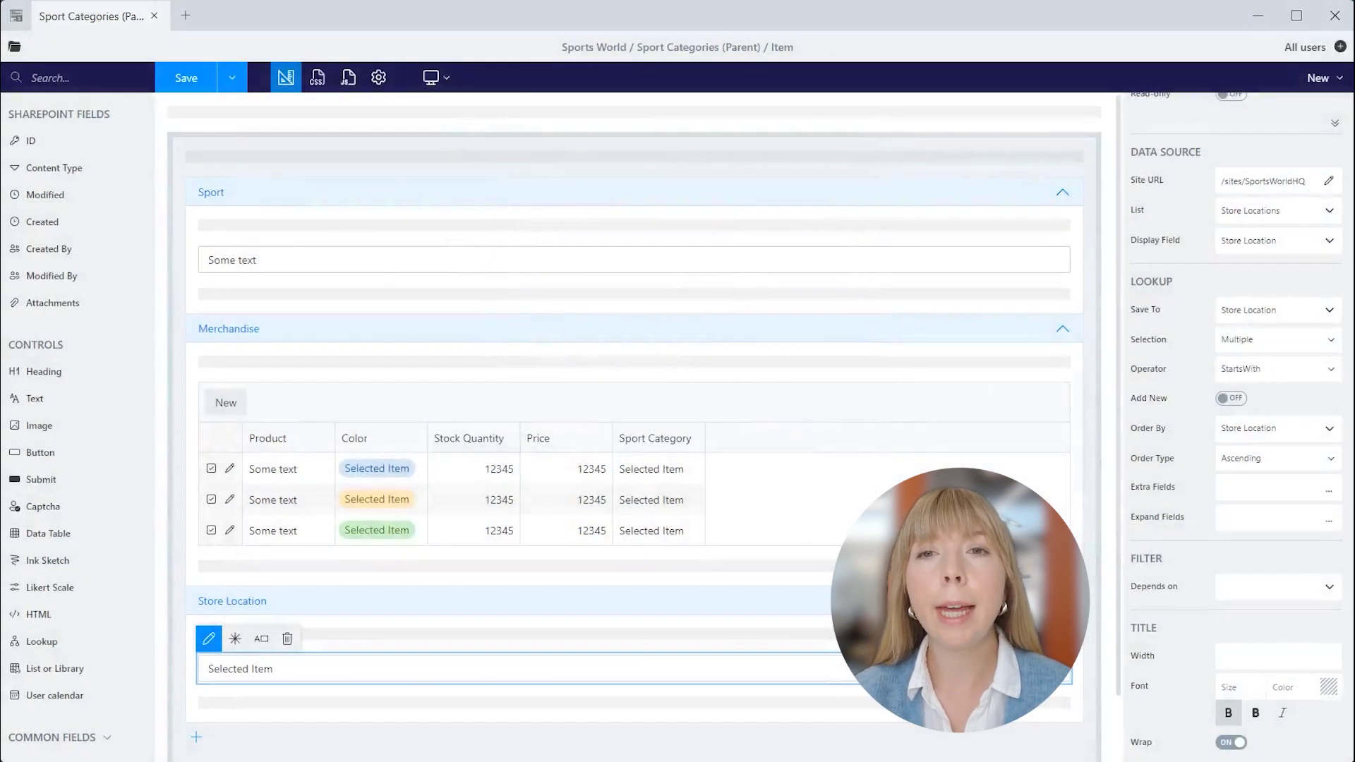
left_click(1328, 521)
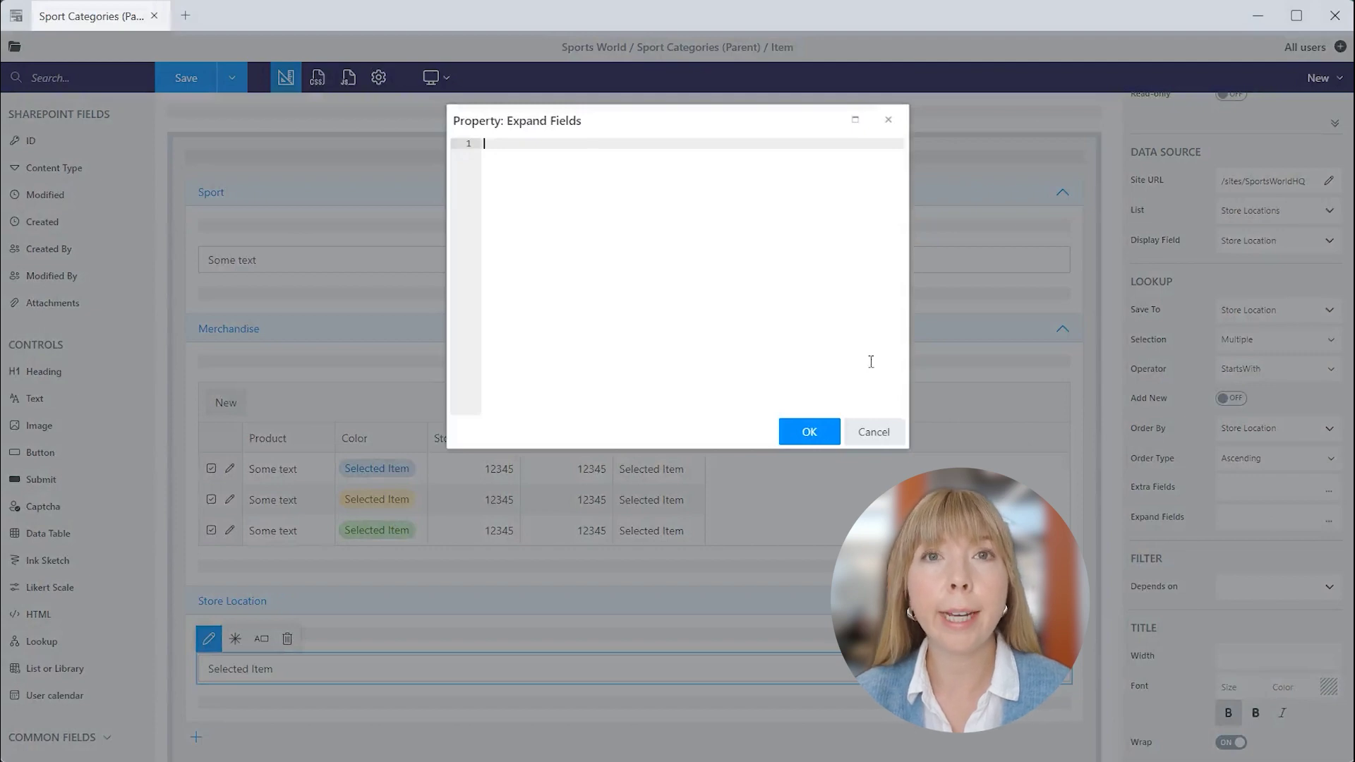
left_click(882, 433)
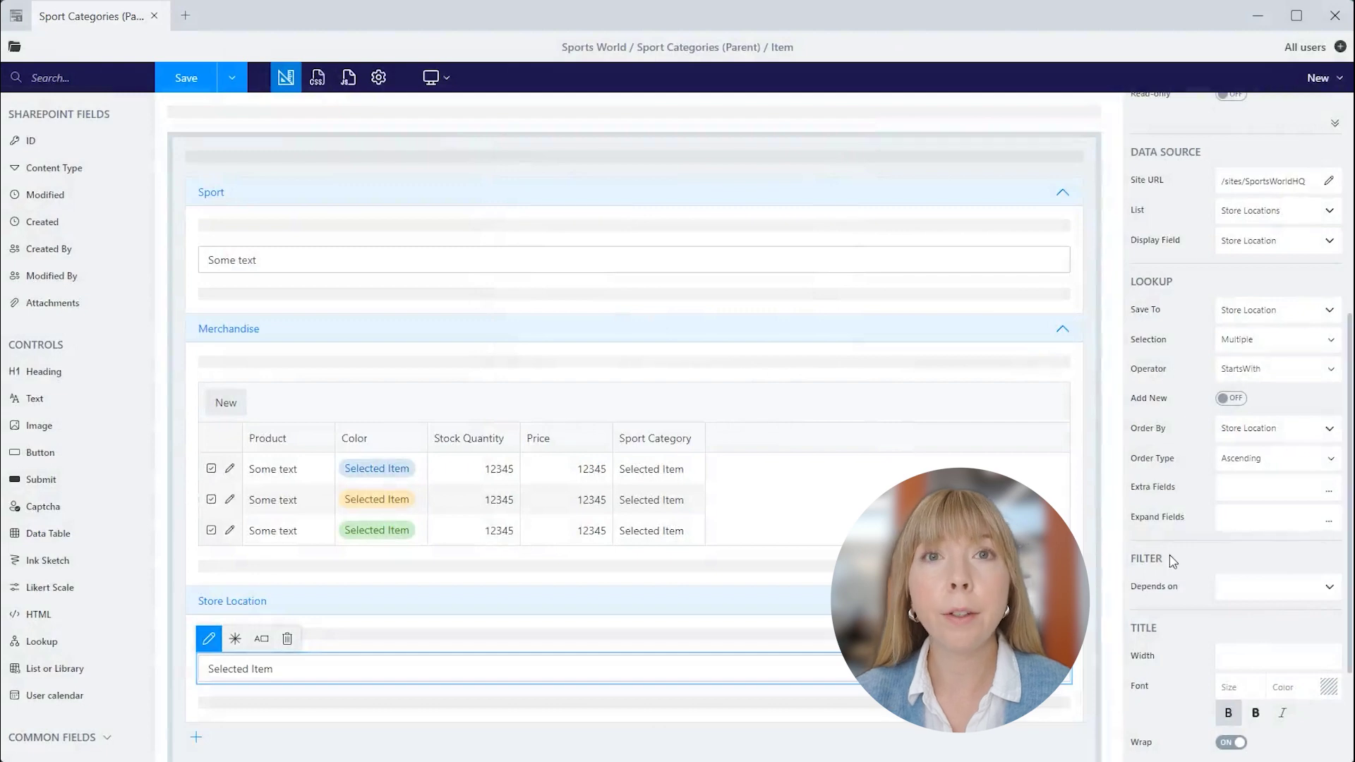
scroll(1169, 555, "down", 1)
left_click(1280, 493)
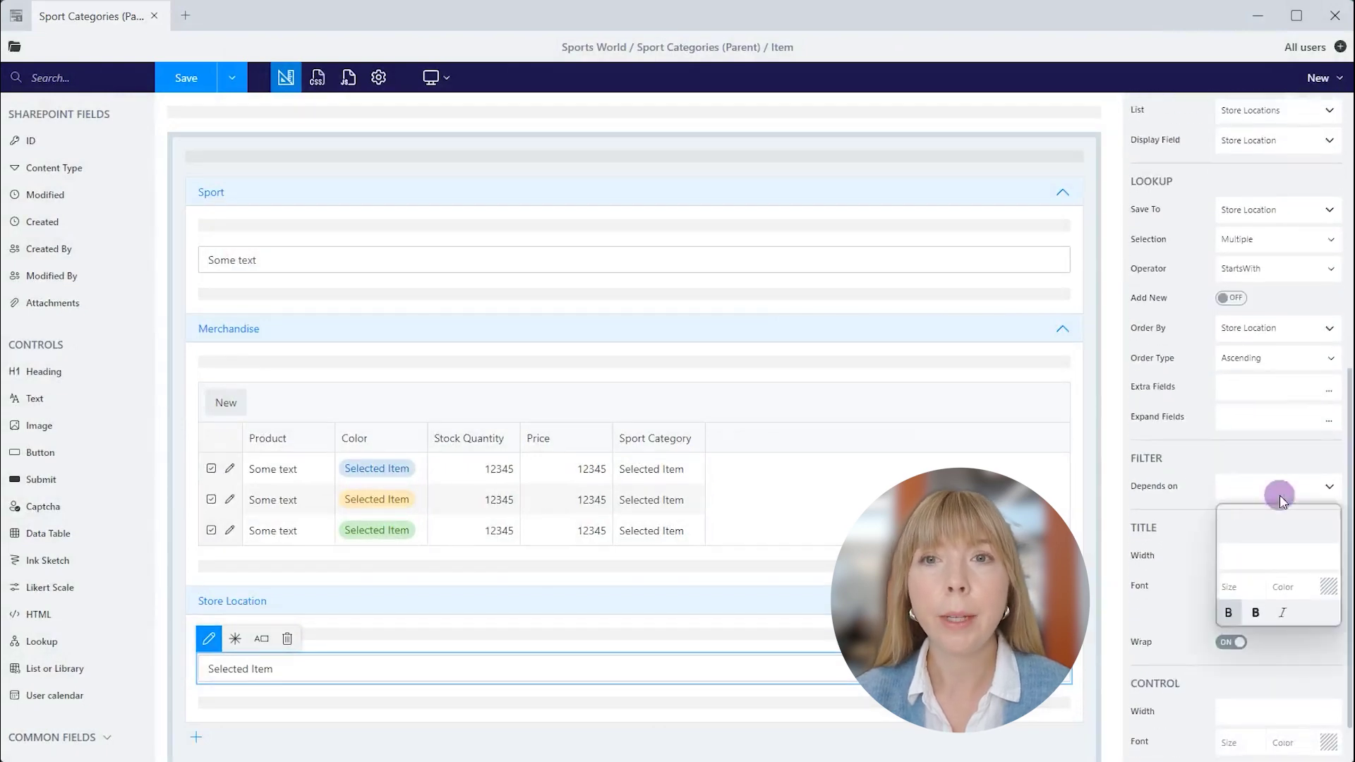
left_click(1200, 474)
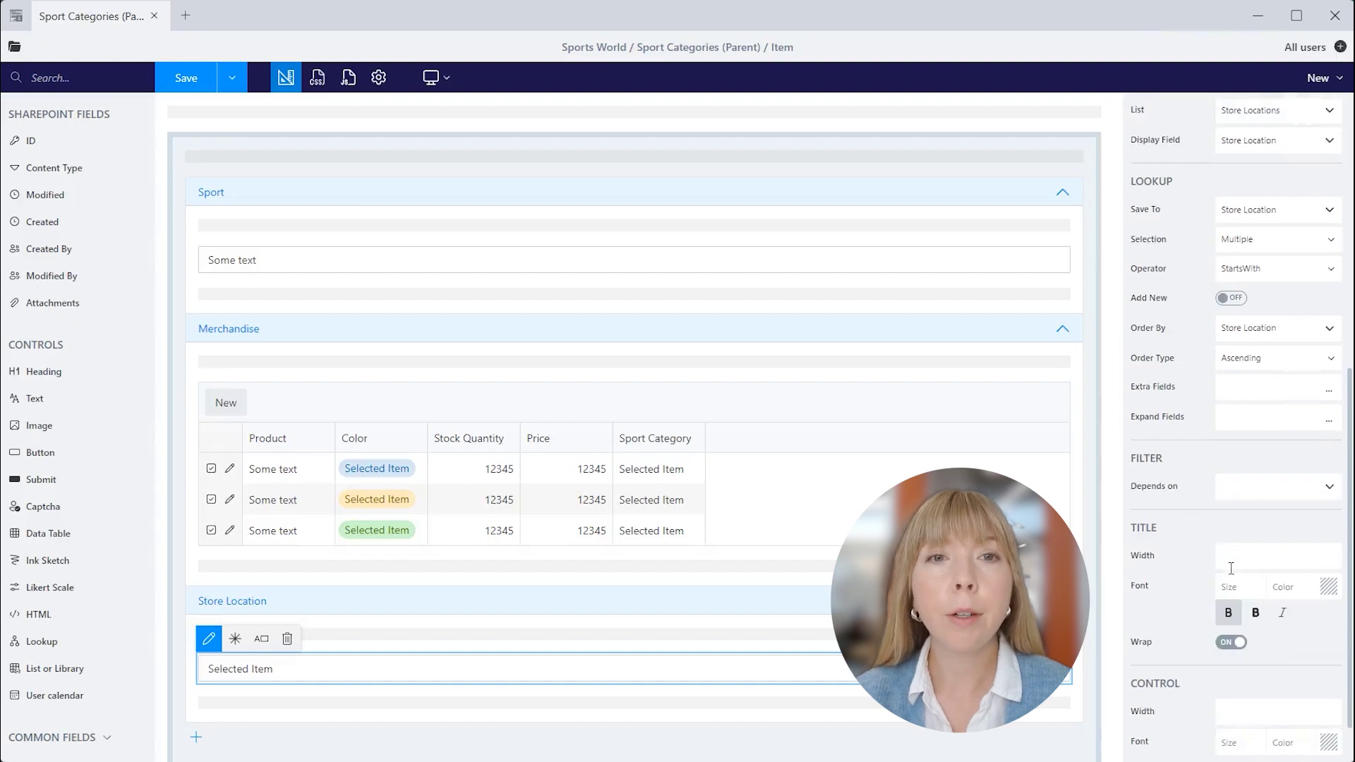
scroll(1231, 568, "down", 1)
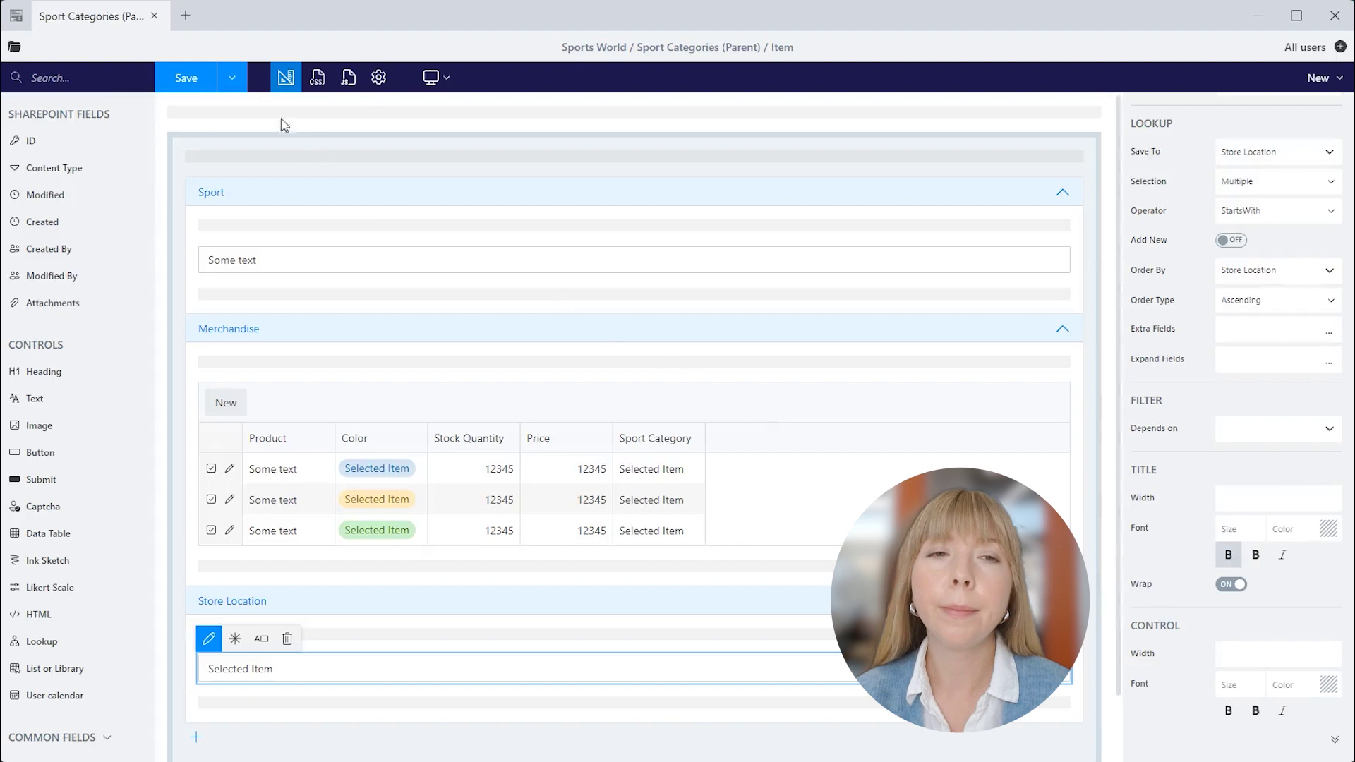
Save the Sport Categories (Parent) layout for the New, Edit and Display forms
left_click(233, 78)
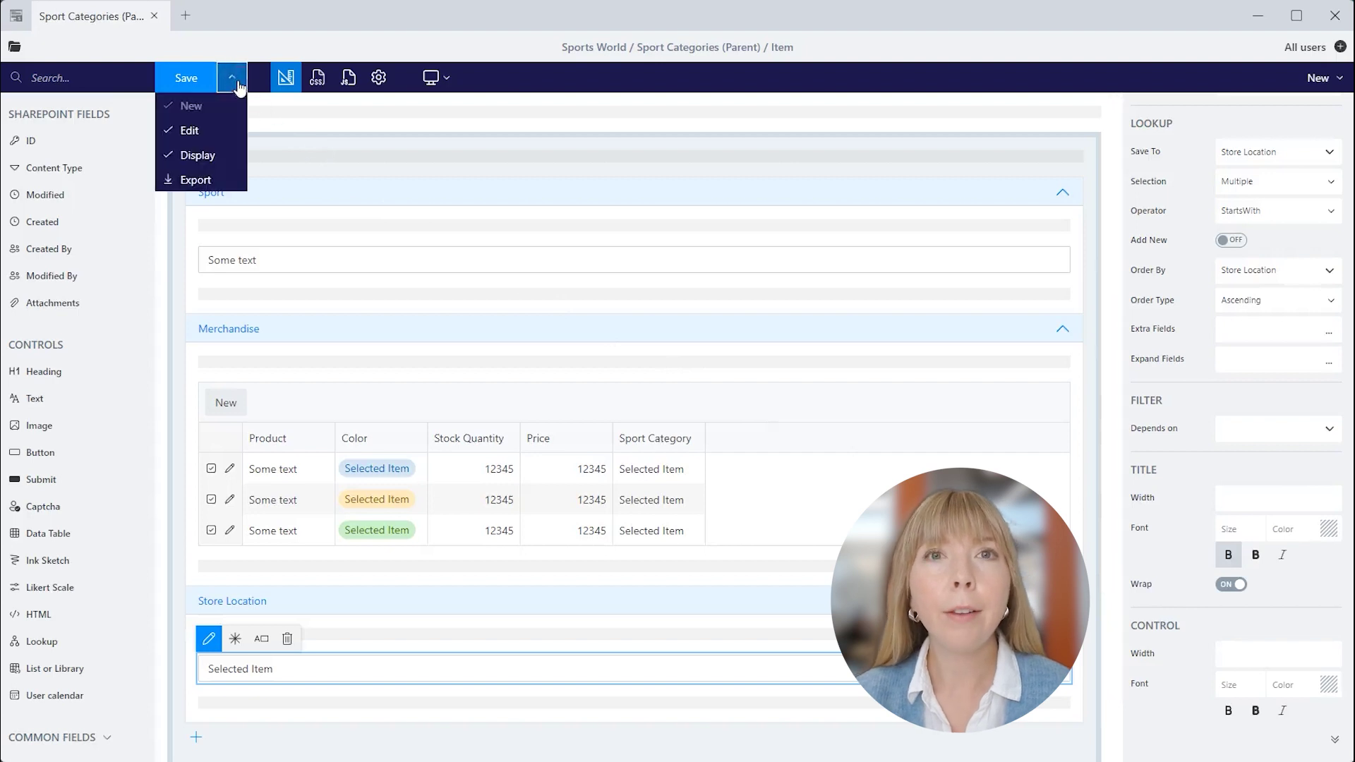
left_click(201, 77)
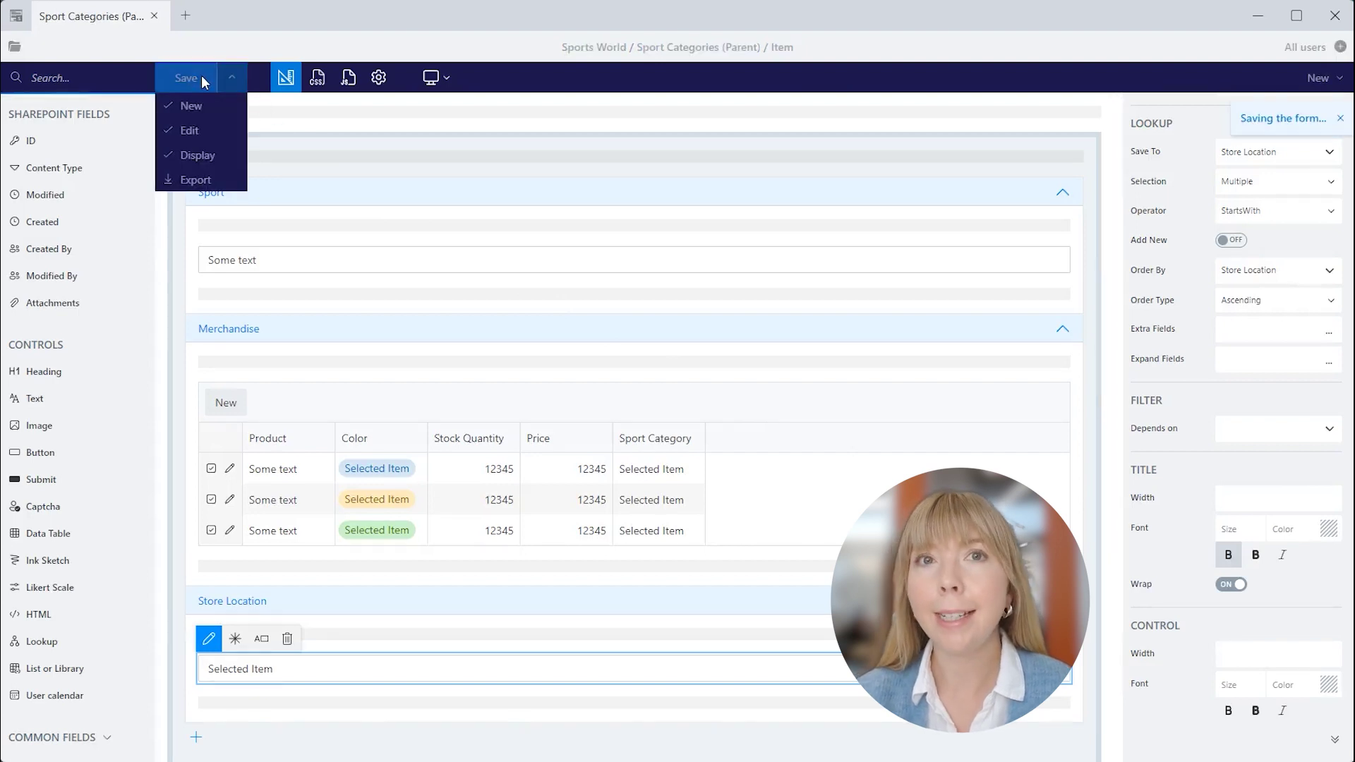
left_click(242, 80)
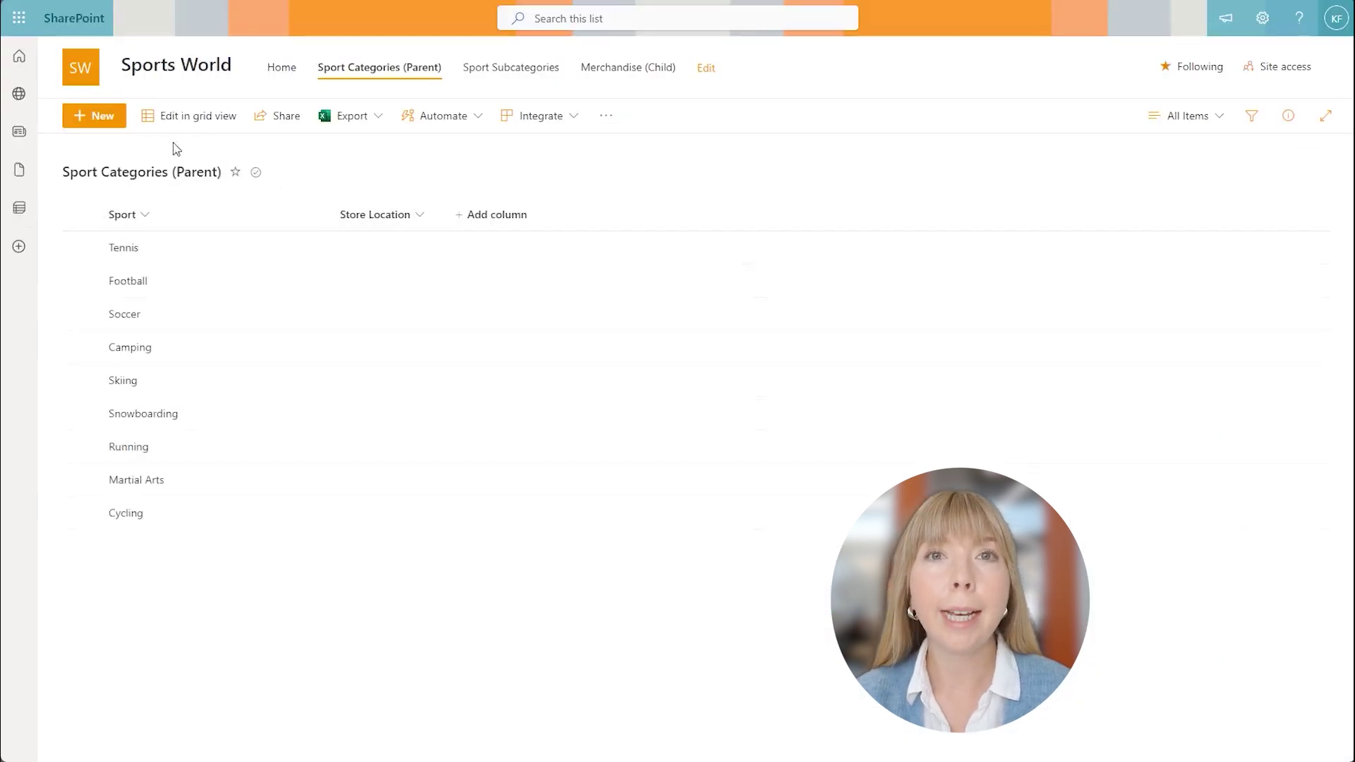
In SharePoint, start a new Sport Categories (Parent) item with Chess as the sport
left_click(114, 121)
left_click(957, 141)
type("Chess")
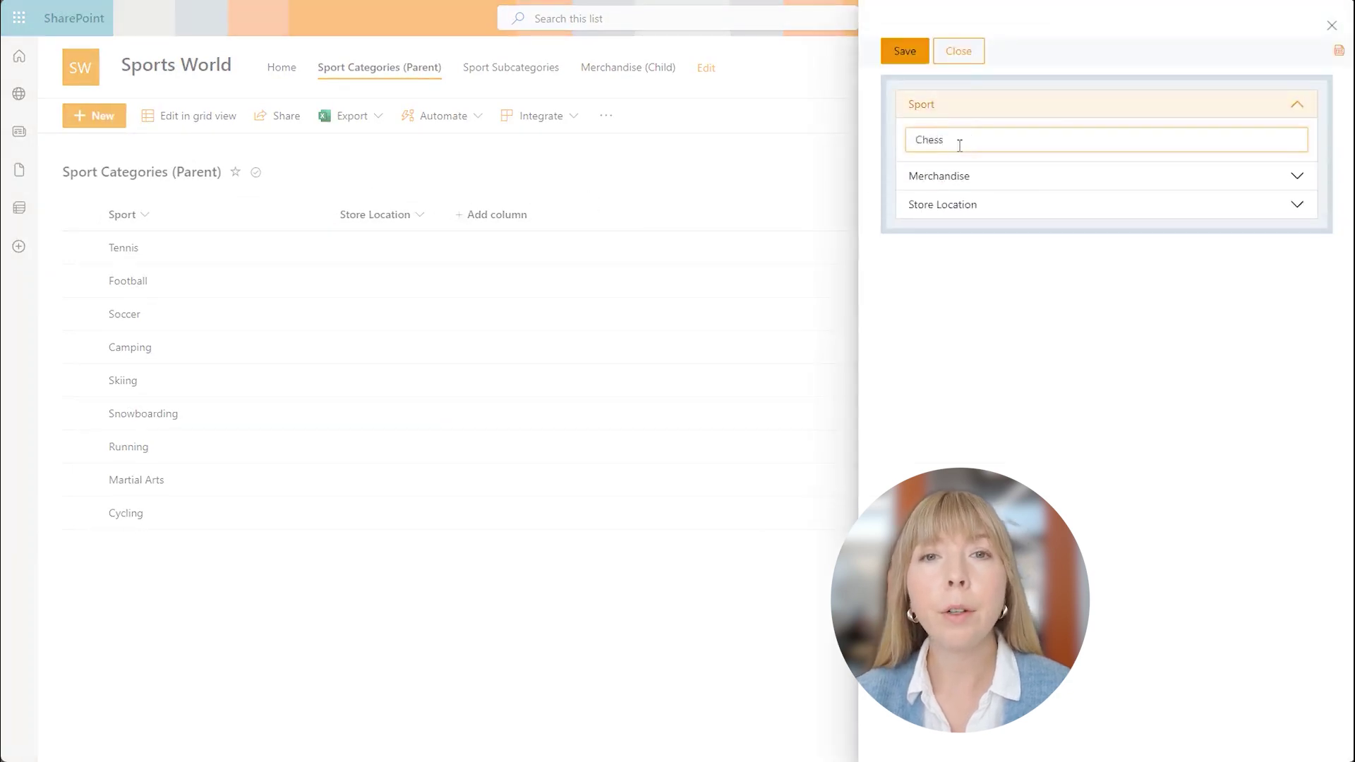
Assign Riverside and Downtown as the Chess item's store locations and save the item
left_click(1238, 214)
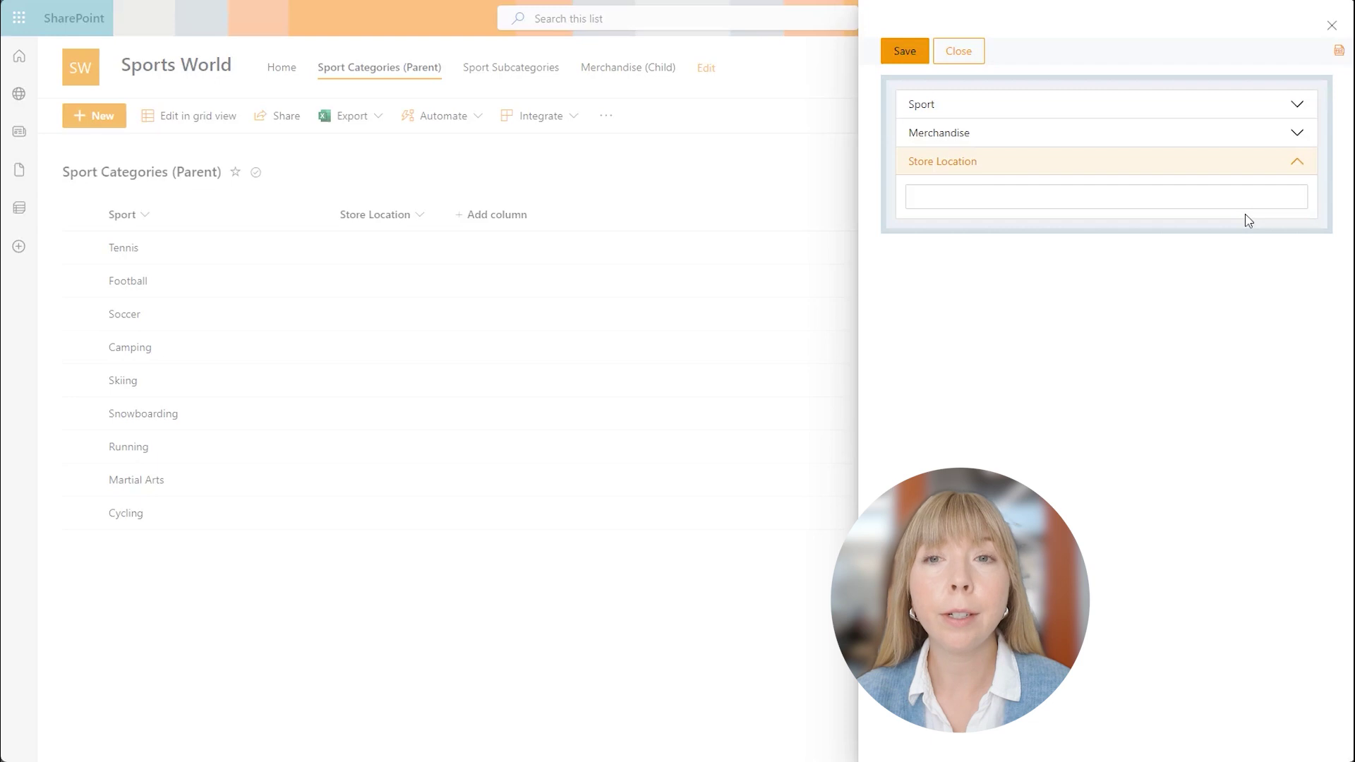
left_click(1155, 195)
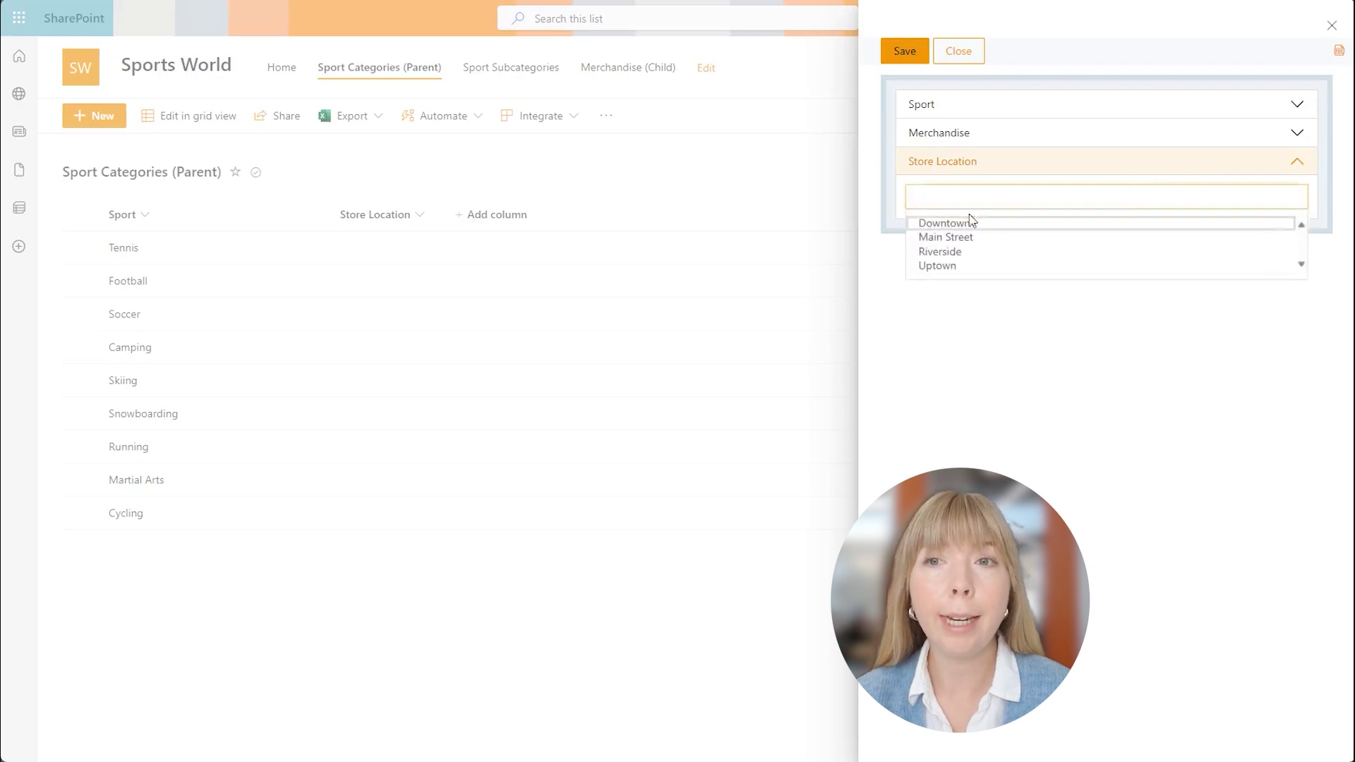
left_click(955, 257)
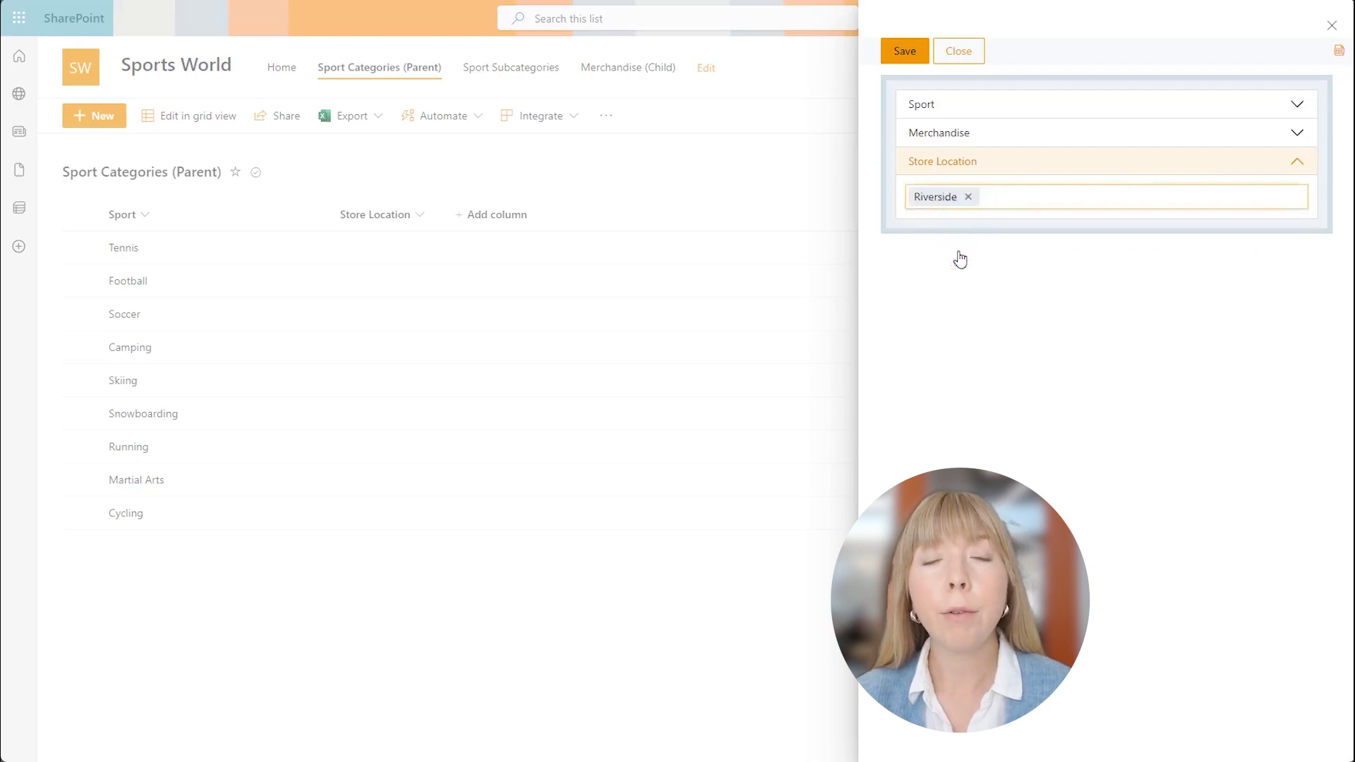
left_click(1024, 197)
left_click(992, 224)
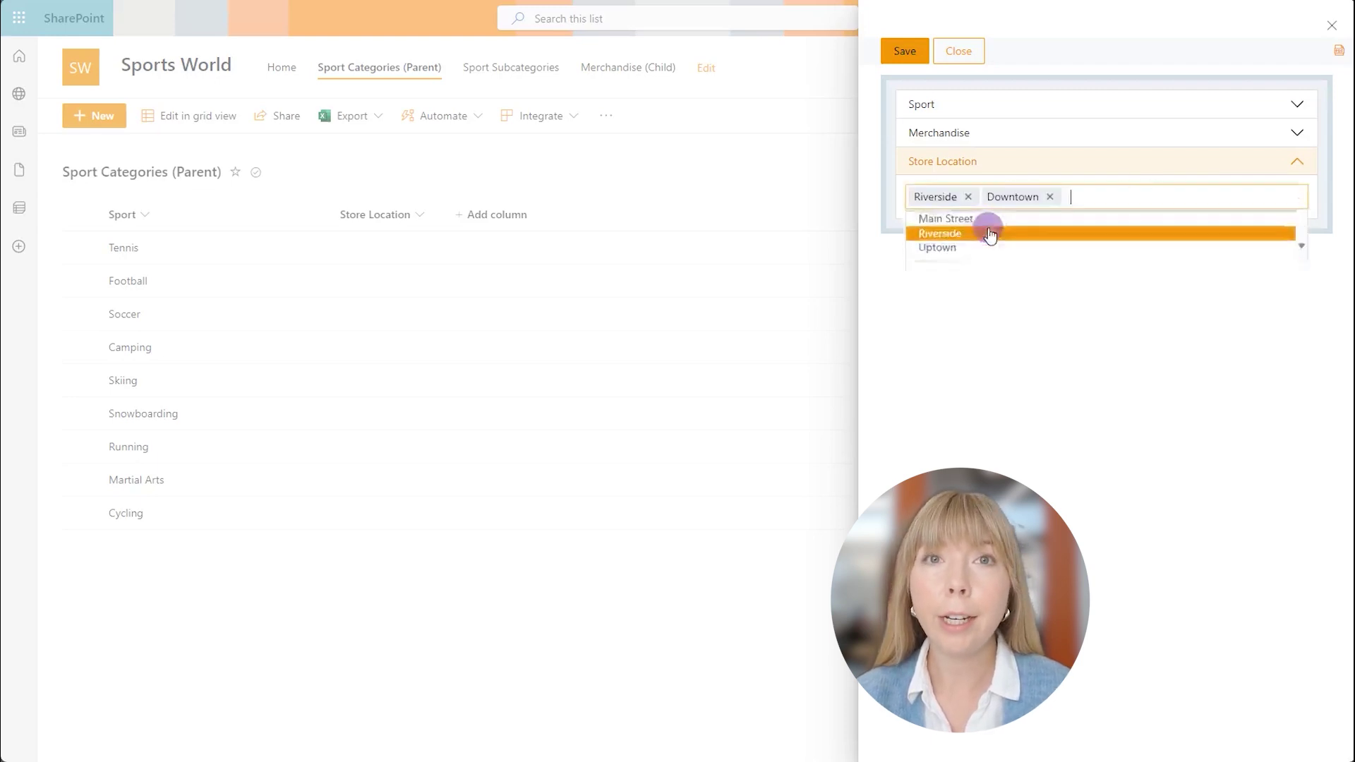
left_click(924, 52)
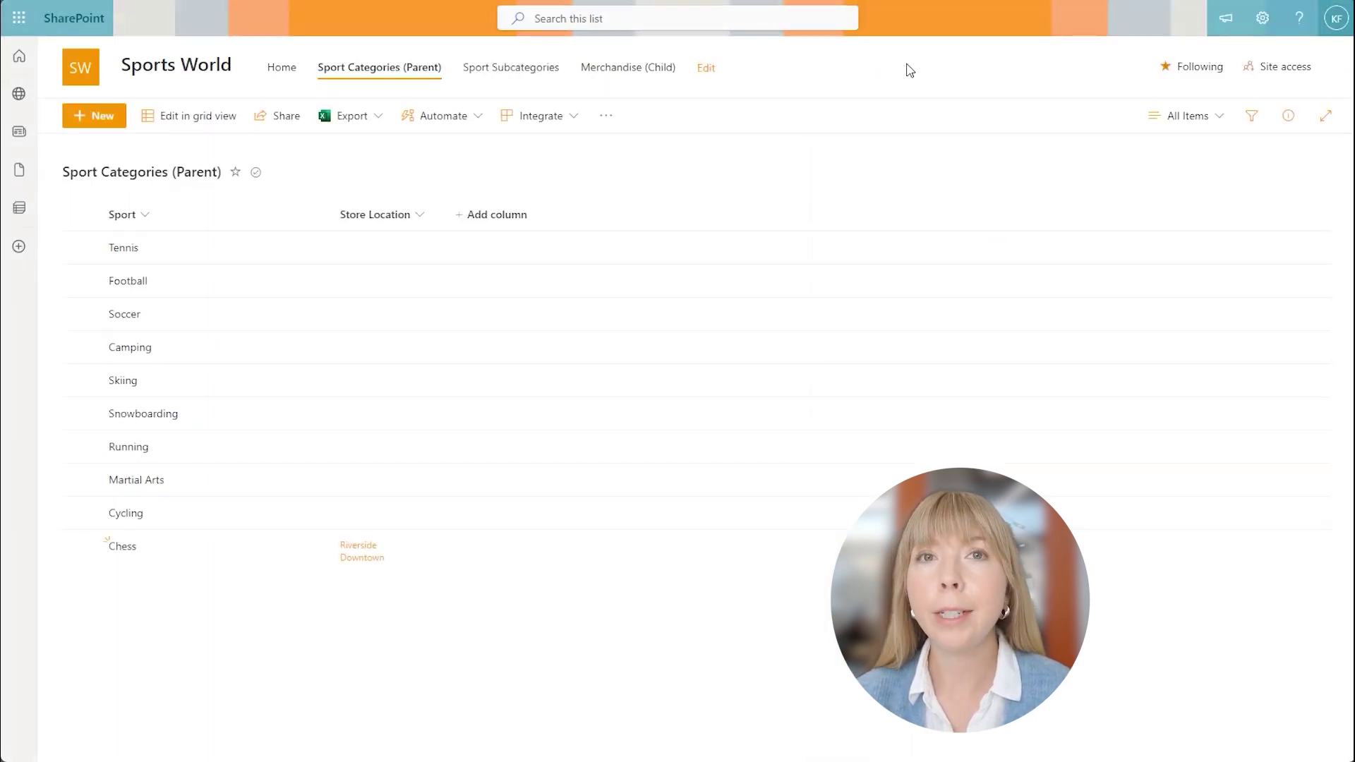
Add a Hiking item with the Camping sport category to the Sport Subcategories list and save it
left_click(507, 67)
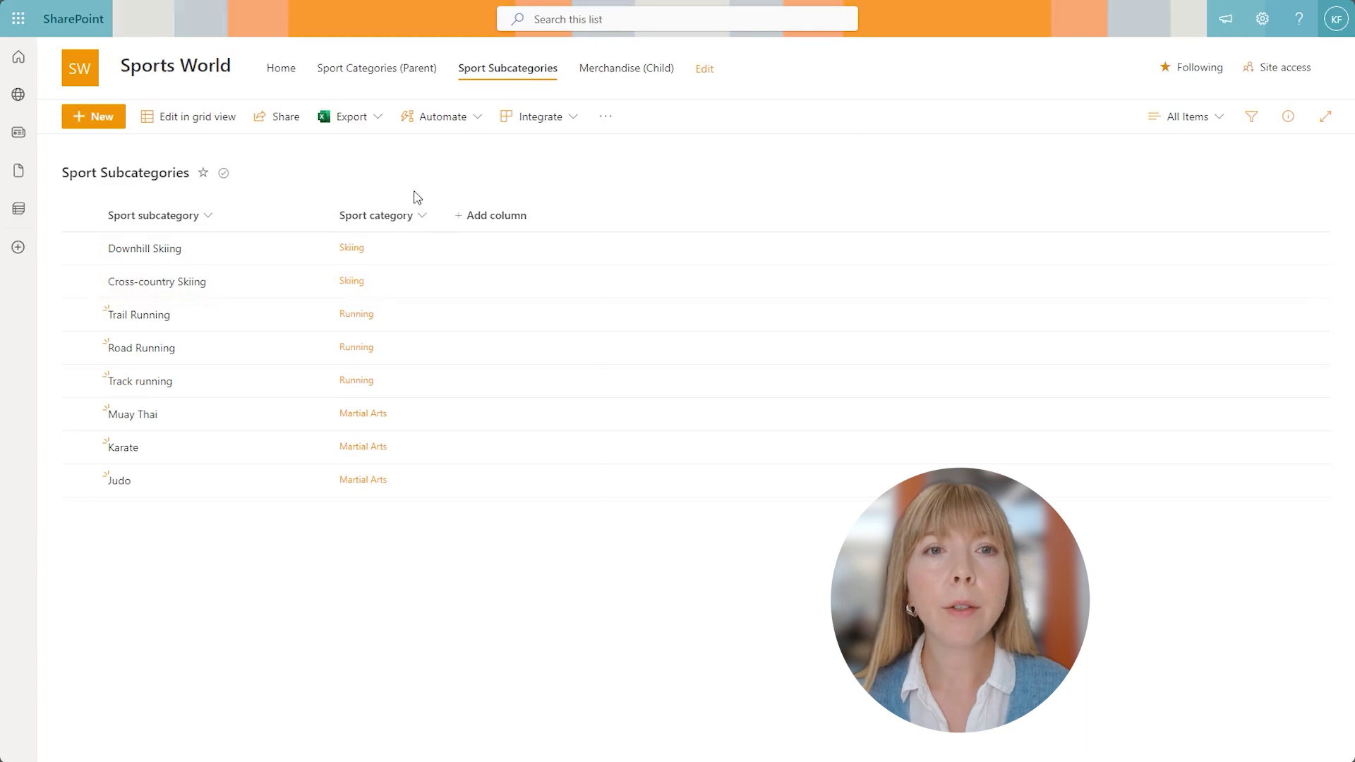
left_click(103, 126)
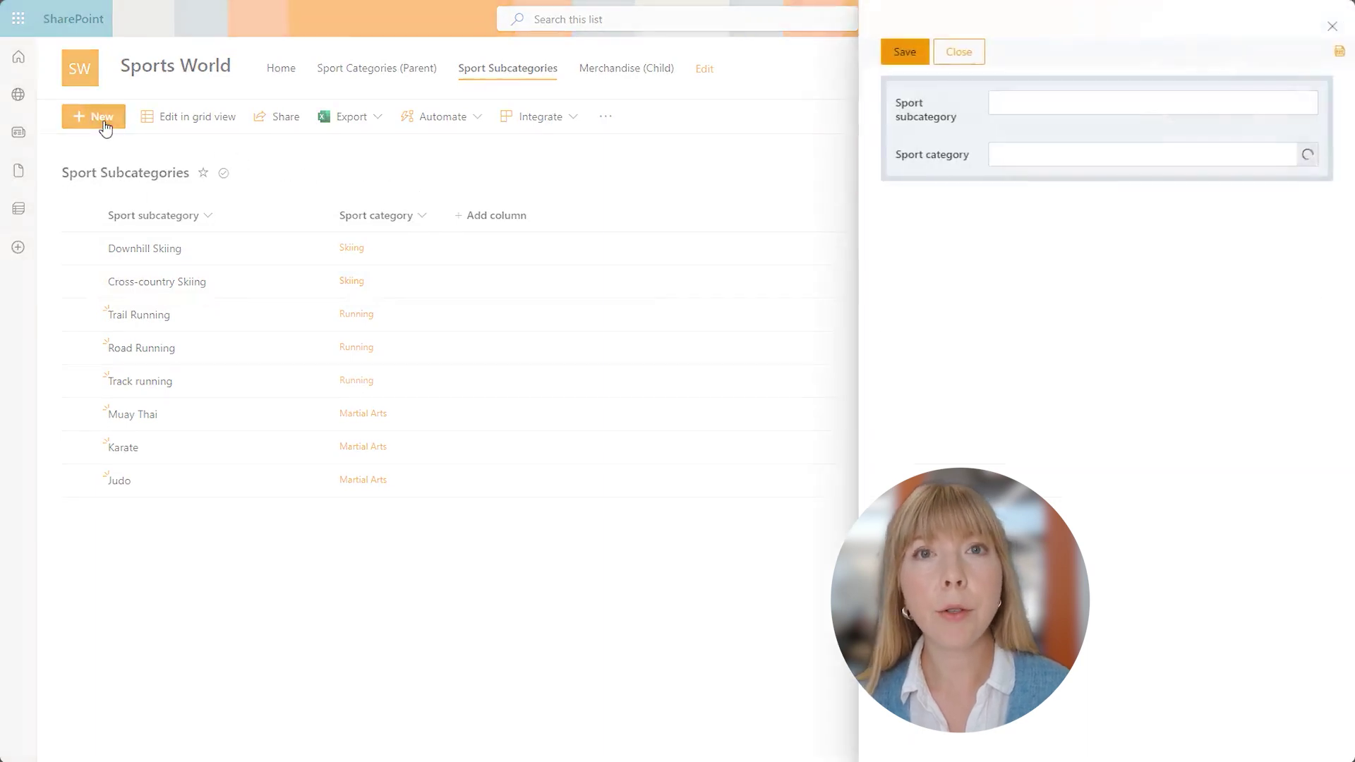
left_click(1014, 107)
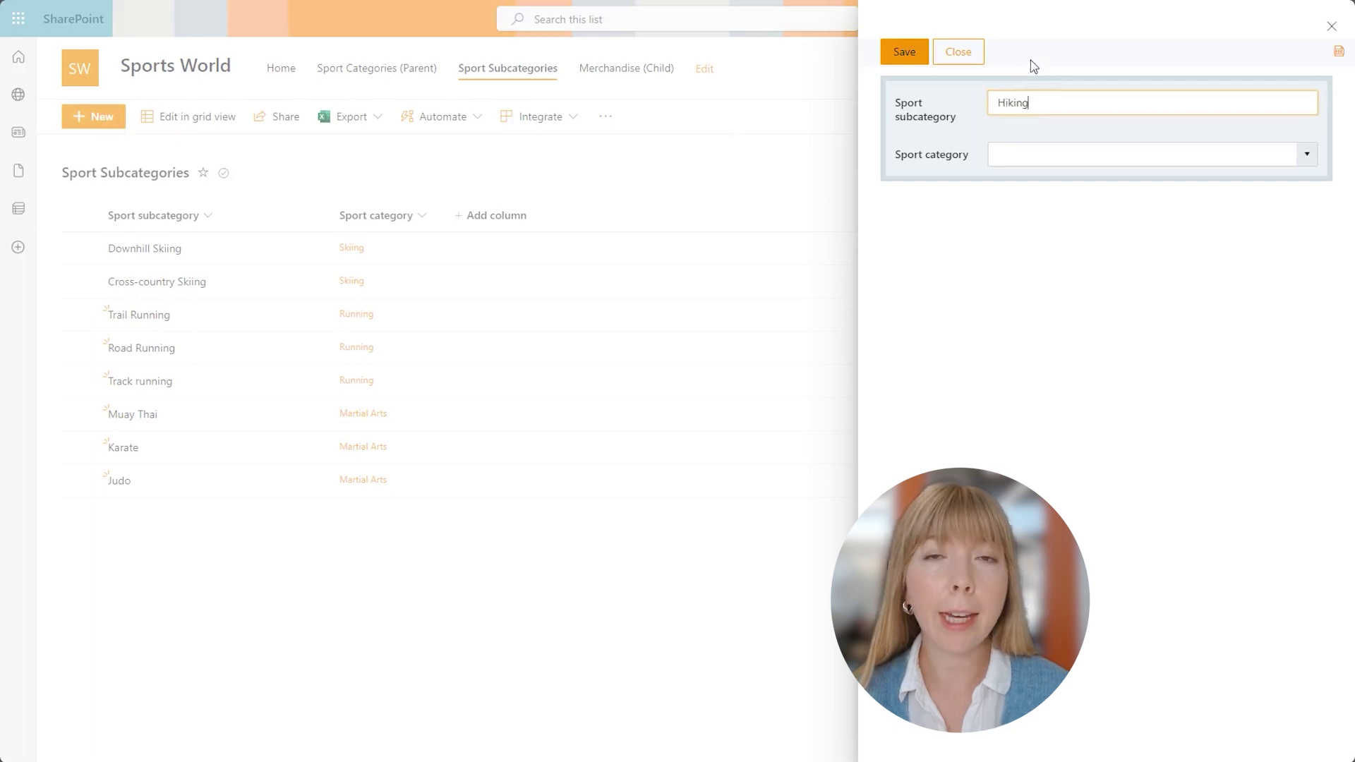
left_click(1307, 155)
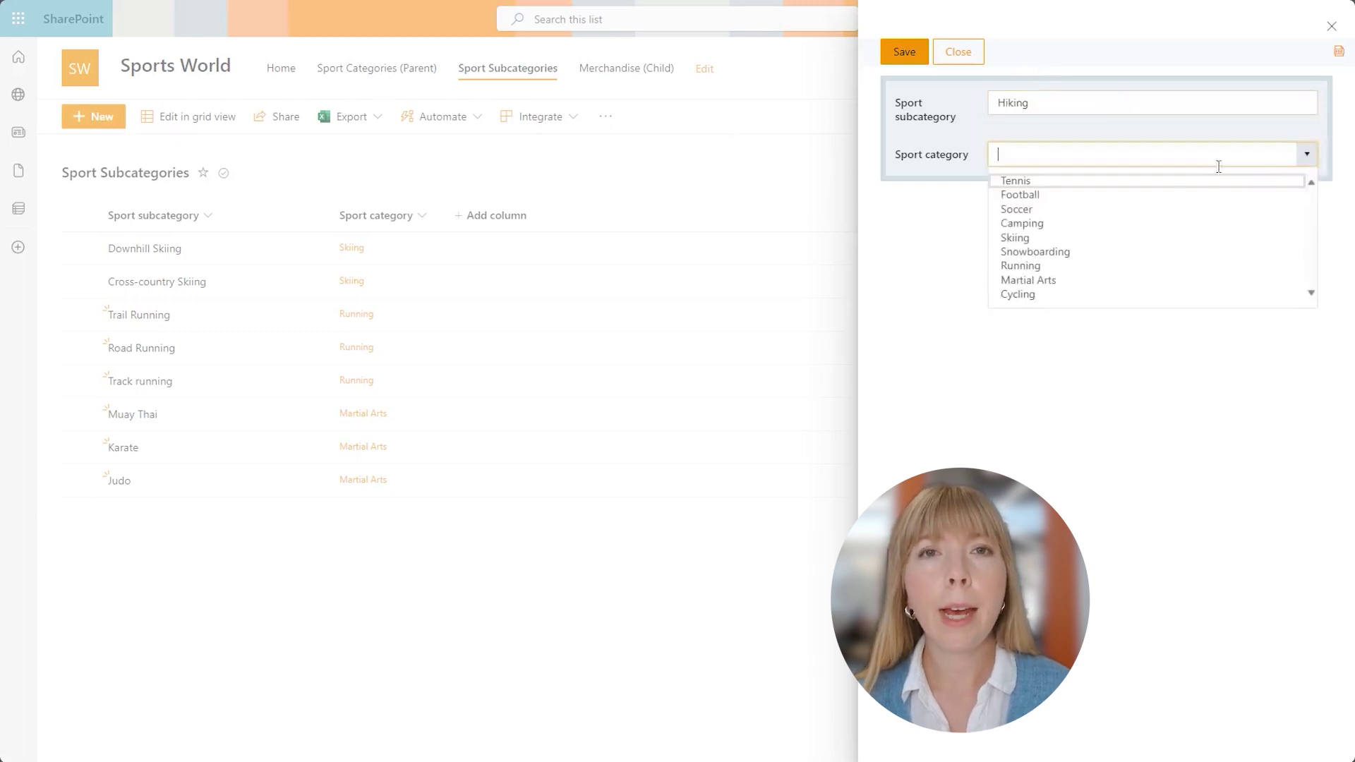
left_click(1116, 223)
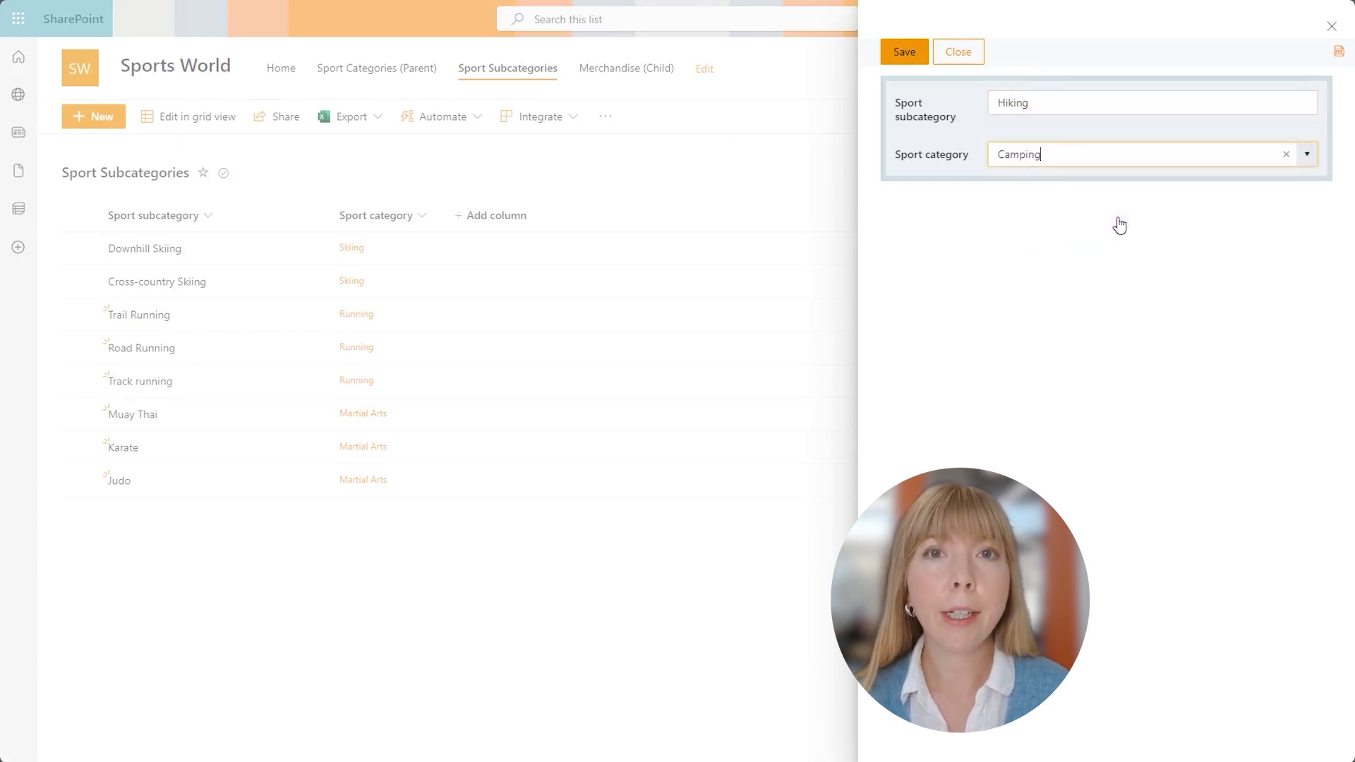
left_click(906, 52)
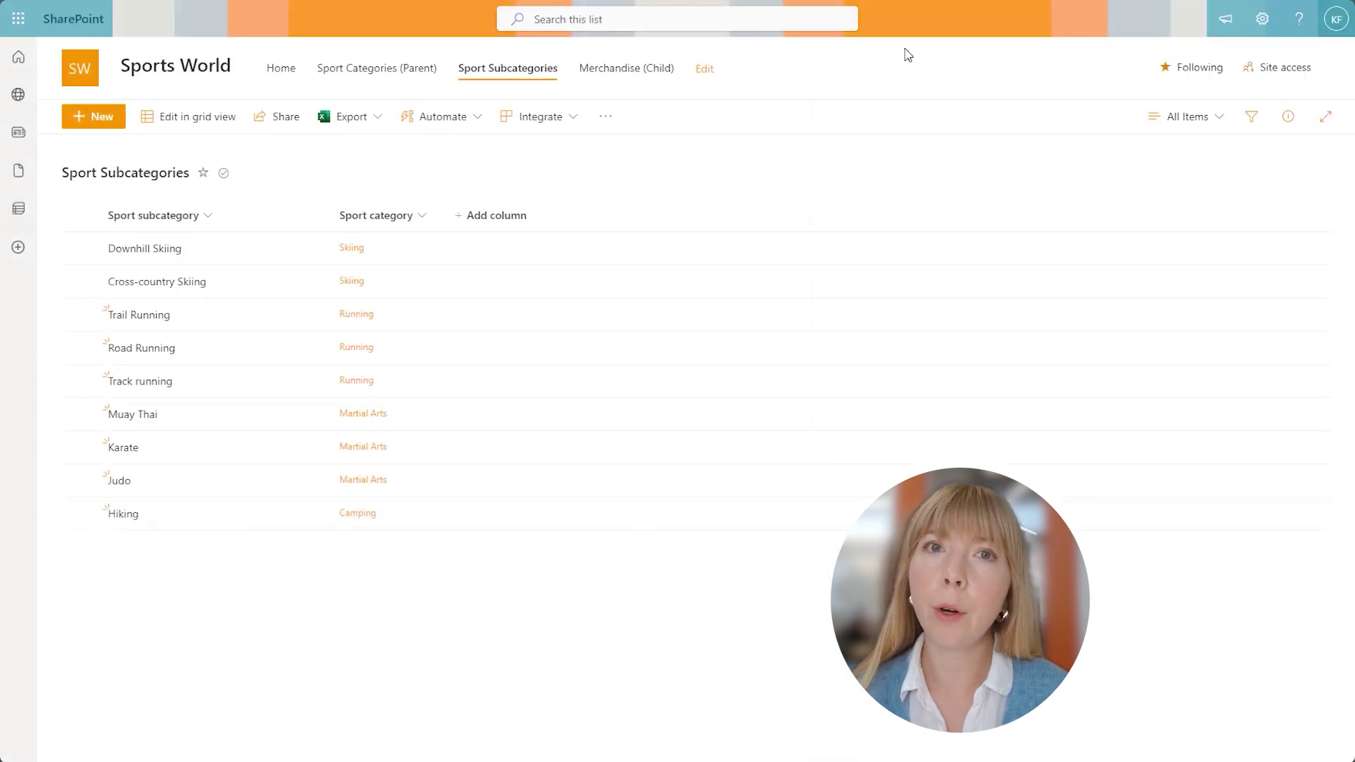
Start a new lookup column named "Sport Subcategory" in the Merchandise (Child) list
left_click(654, 70)
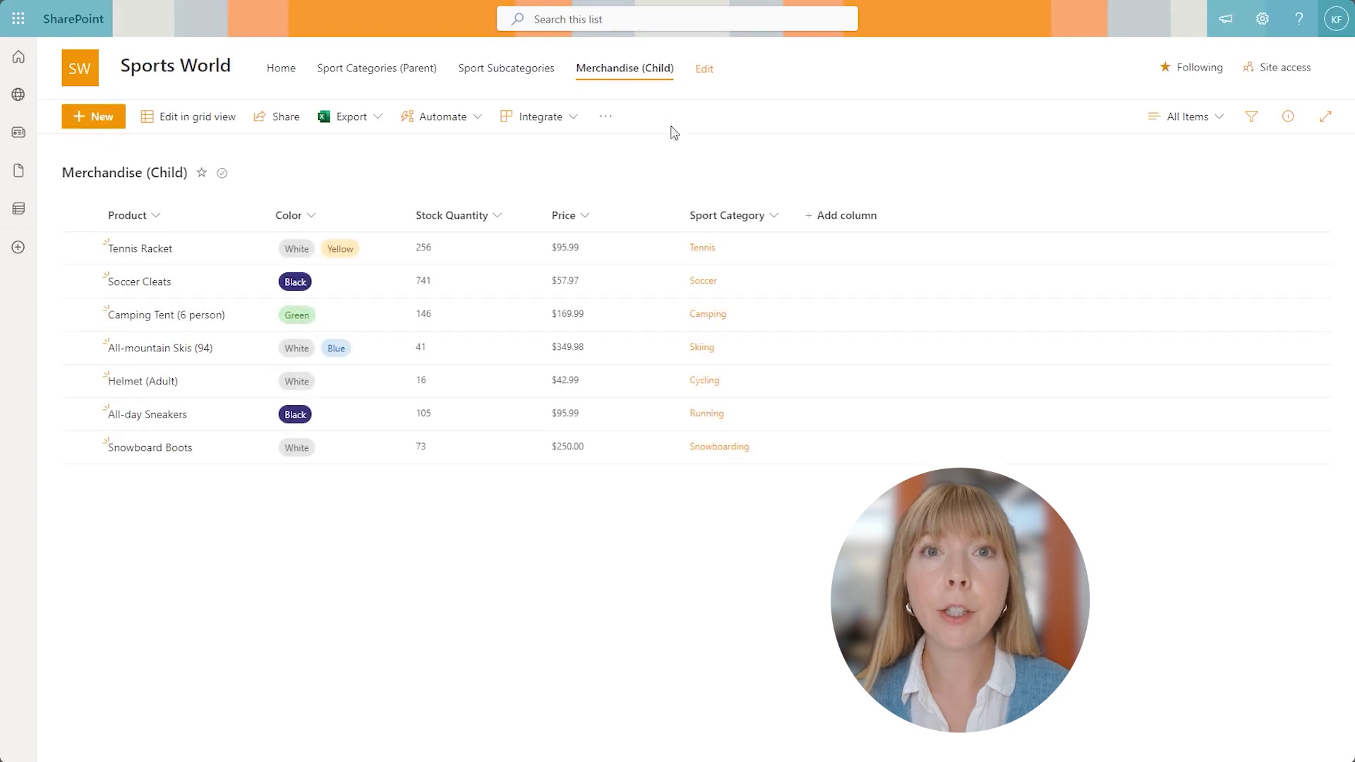
left_click(811, 215)
scroll(896, 317, "down", 3)
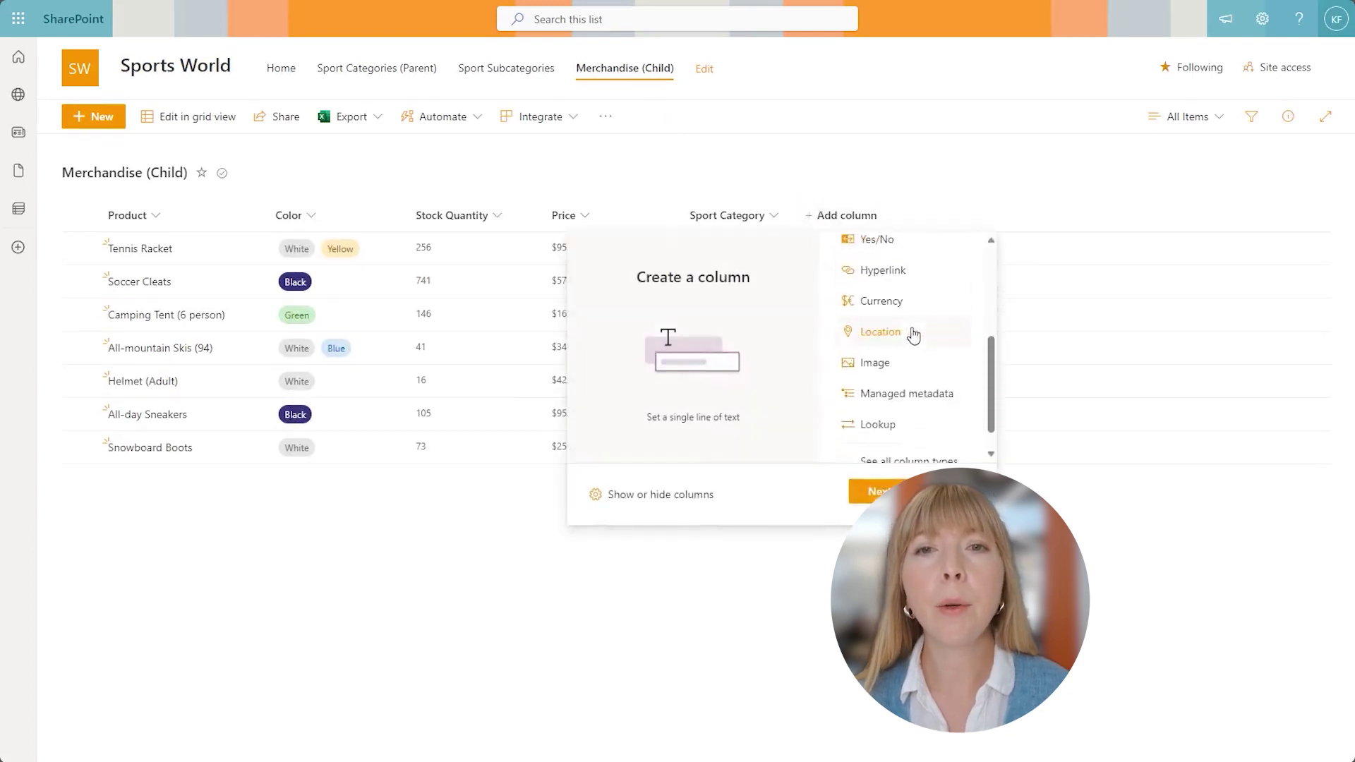
left_click(895, 395)
left_click(877, 490)
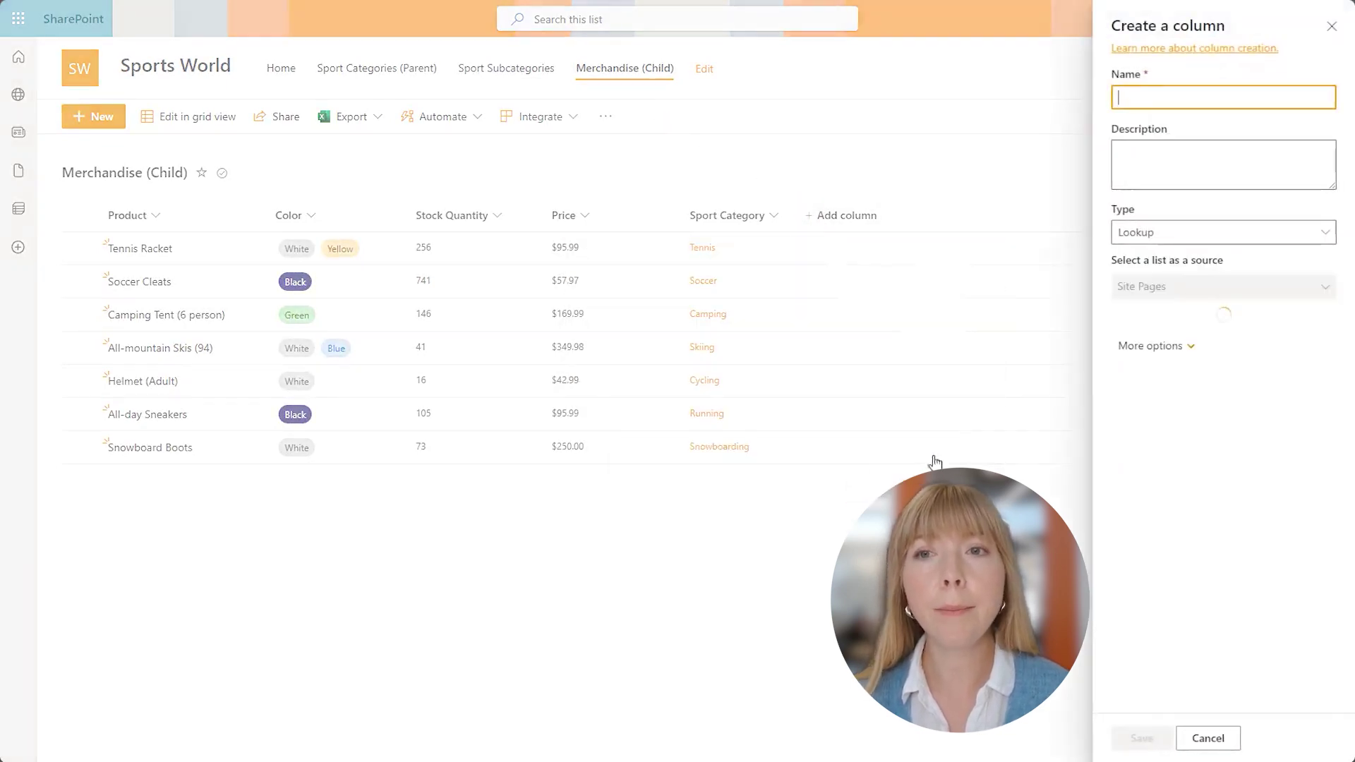
type("Sport Subcategory")
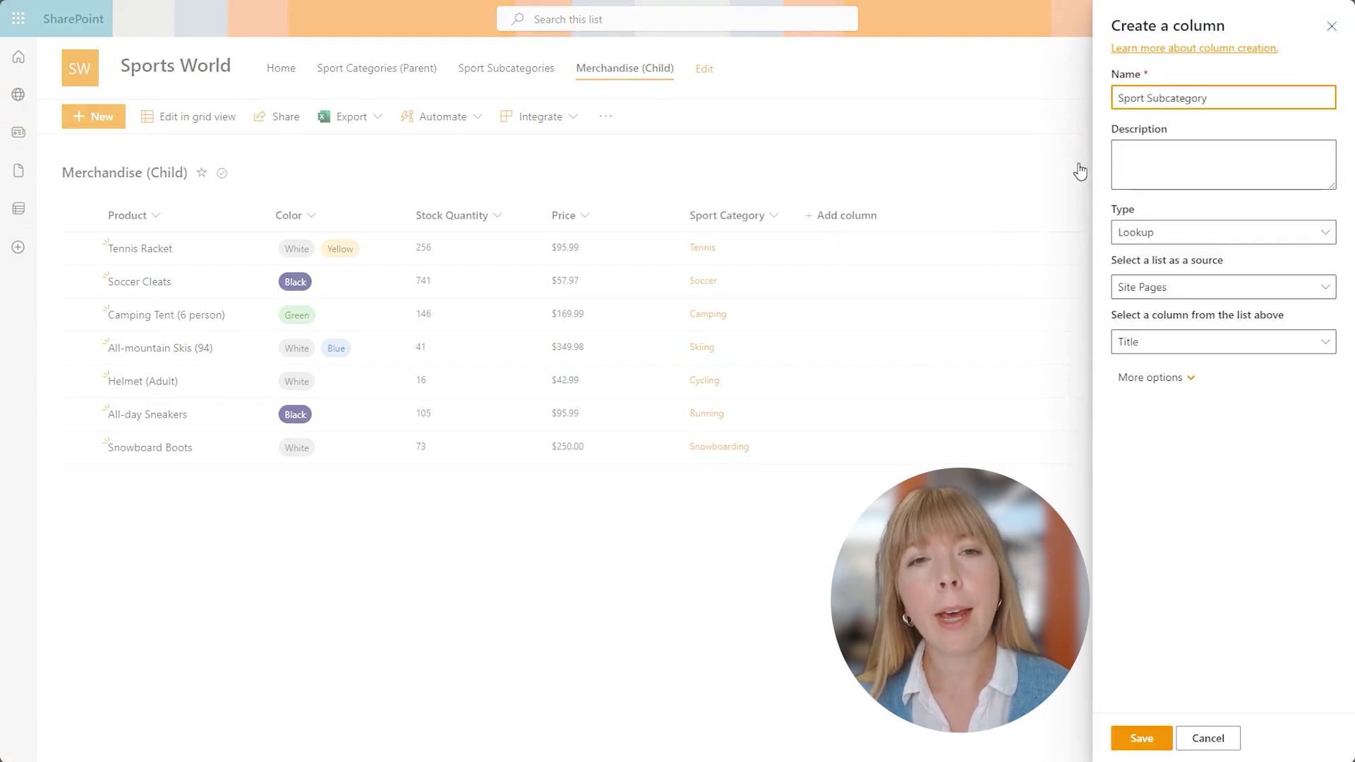
Set the new column's source to the Sport Subcategories list and its Sport subcategory column, and save it
left_click(1174, 295)
left_click(1179, 482)
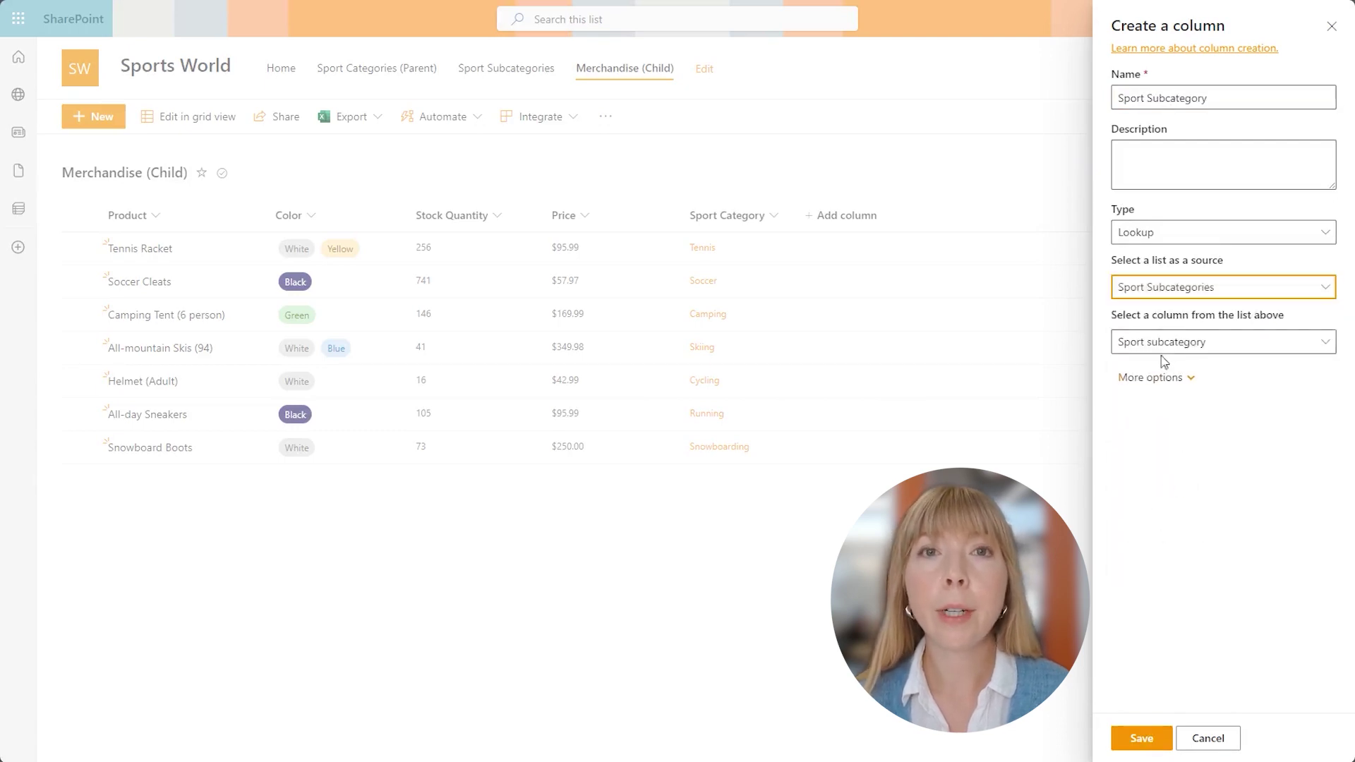
left_click(1160, 345)
left_click(1173, 367)
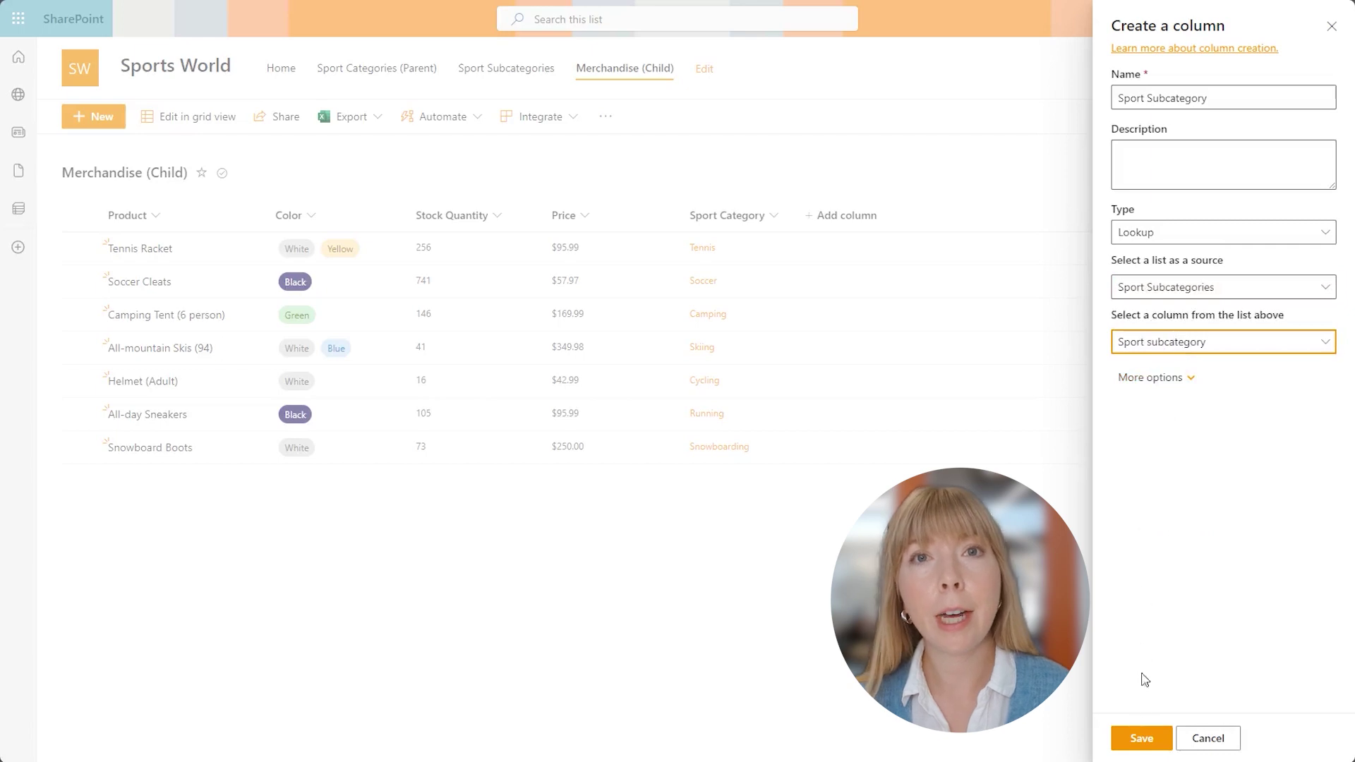
left_click(1141, 737)
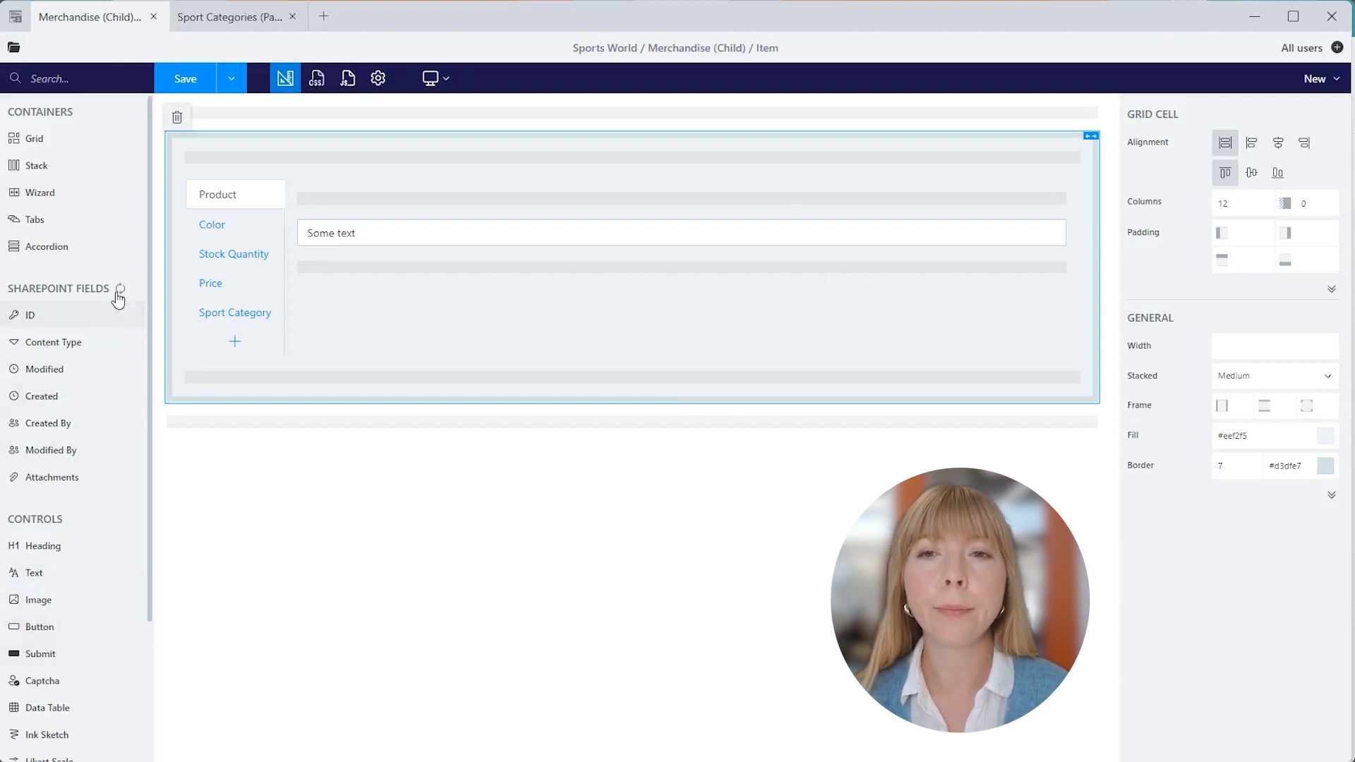
Switch to the form designer and refresh the SharePoint fields of the Merchandise (Child) form, accepting the reload
left_click(119, 290)
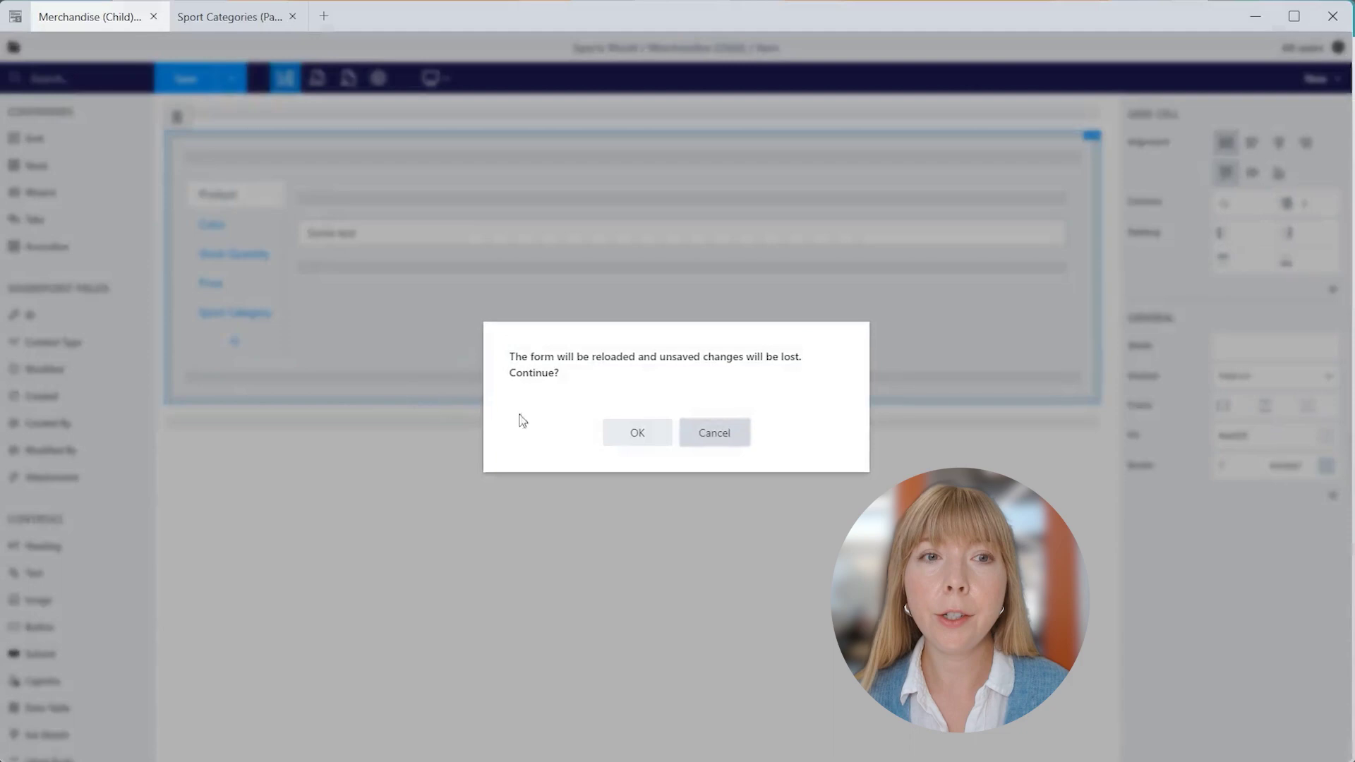
left_click(637, 432)
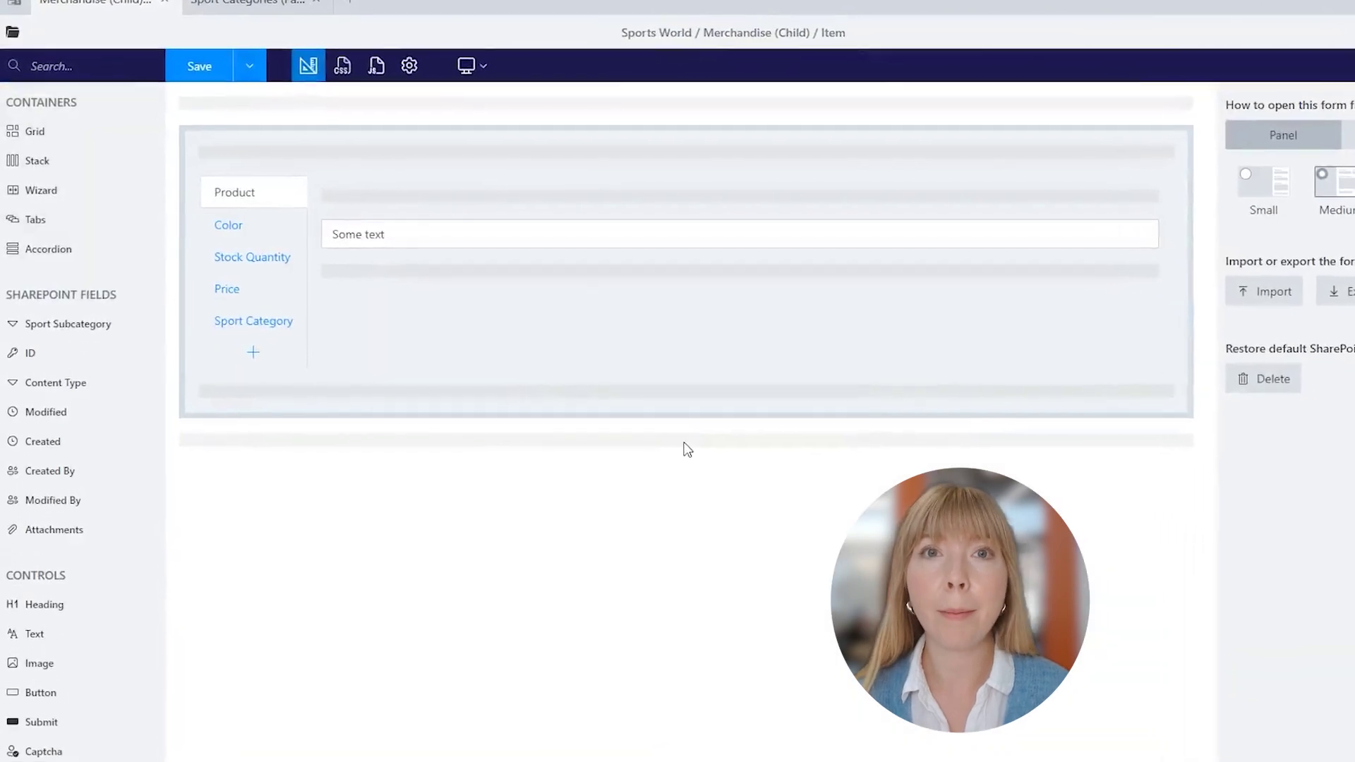
Add a tab named "Sport Subcategory" after Sport Category and place the Sport Subcategory field in it
left_click(246, 348)
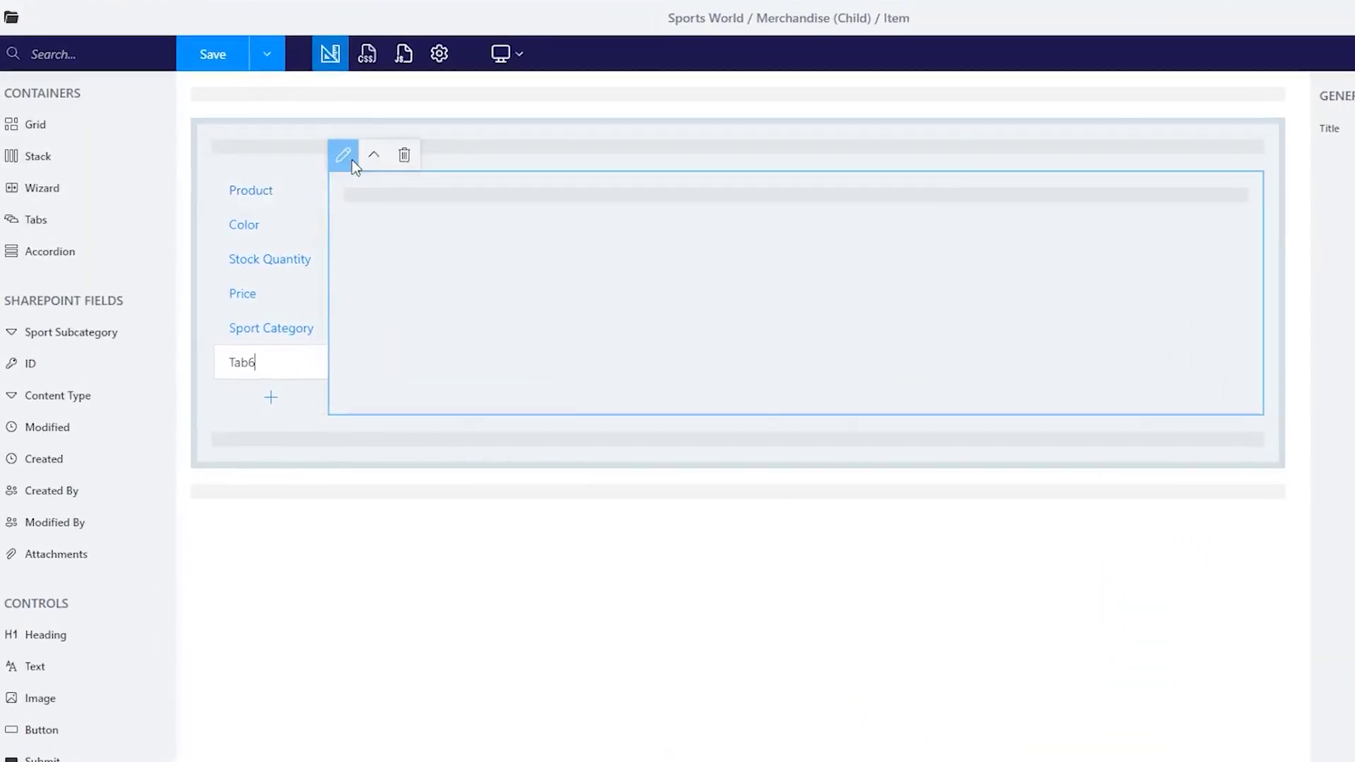
key("BackSpace")
key("BackSpace")
key("BackSpace")
key("BackSpace")
type("Sport Subcategory")
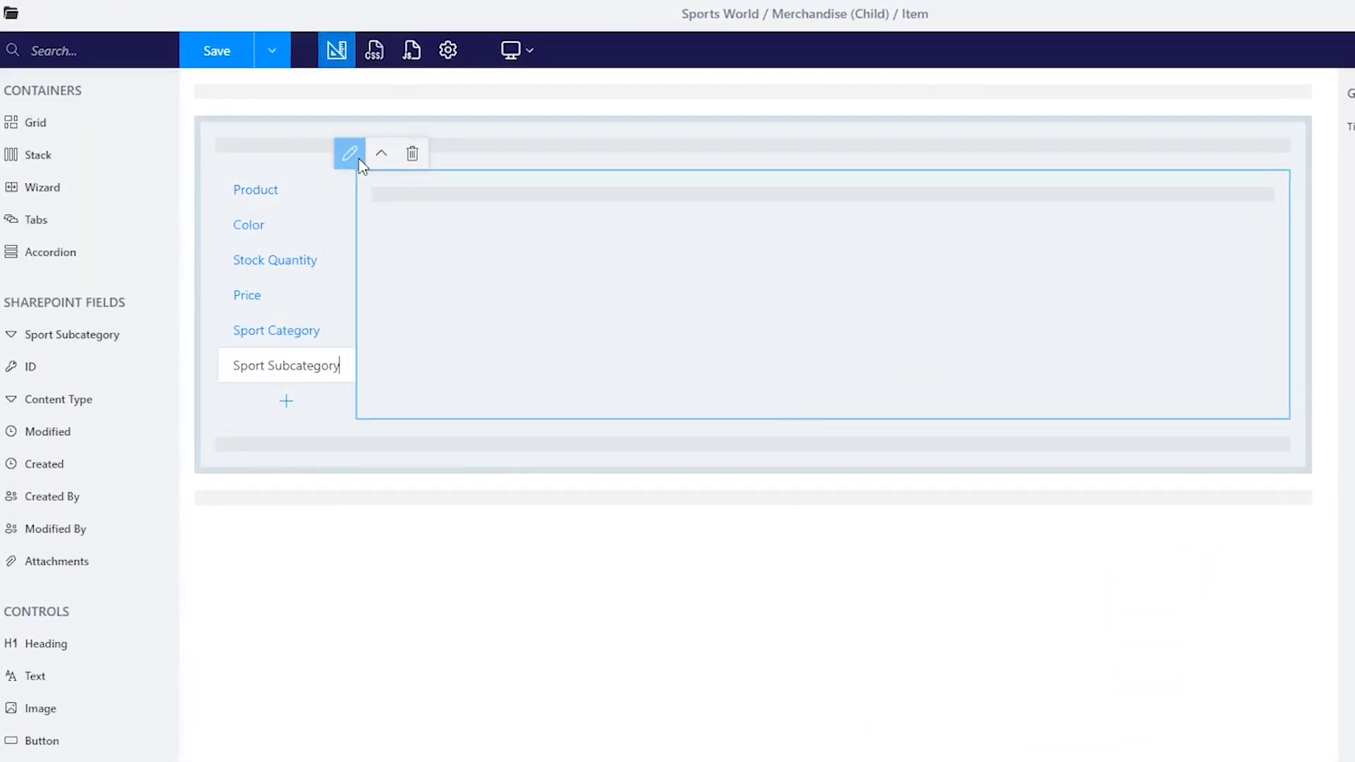
left_click_drag(104, 332, 535, 202)
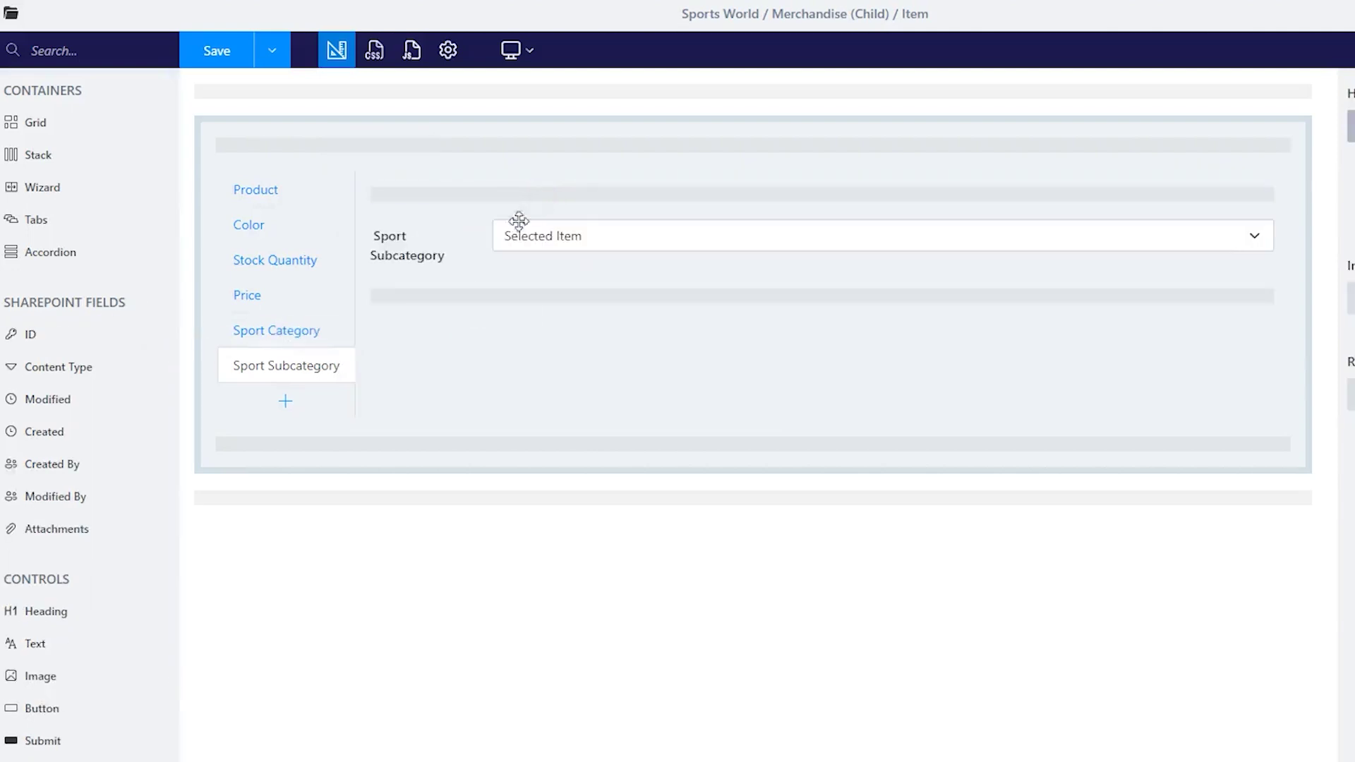
Hide the title of the Sport Subcategory field and save the Merchandise (Child) form
left_click(415, 200)
left_click(271, 51)
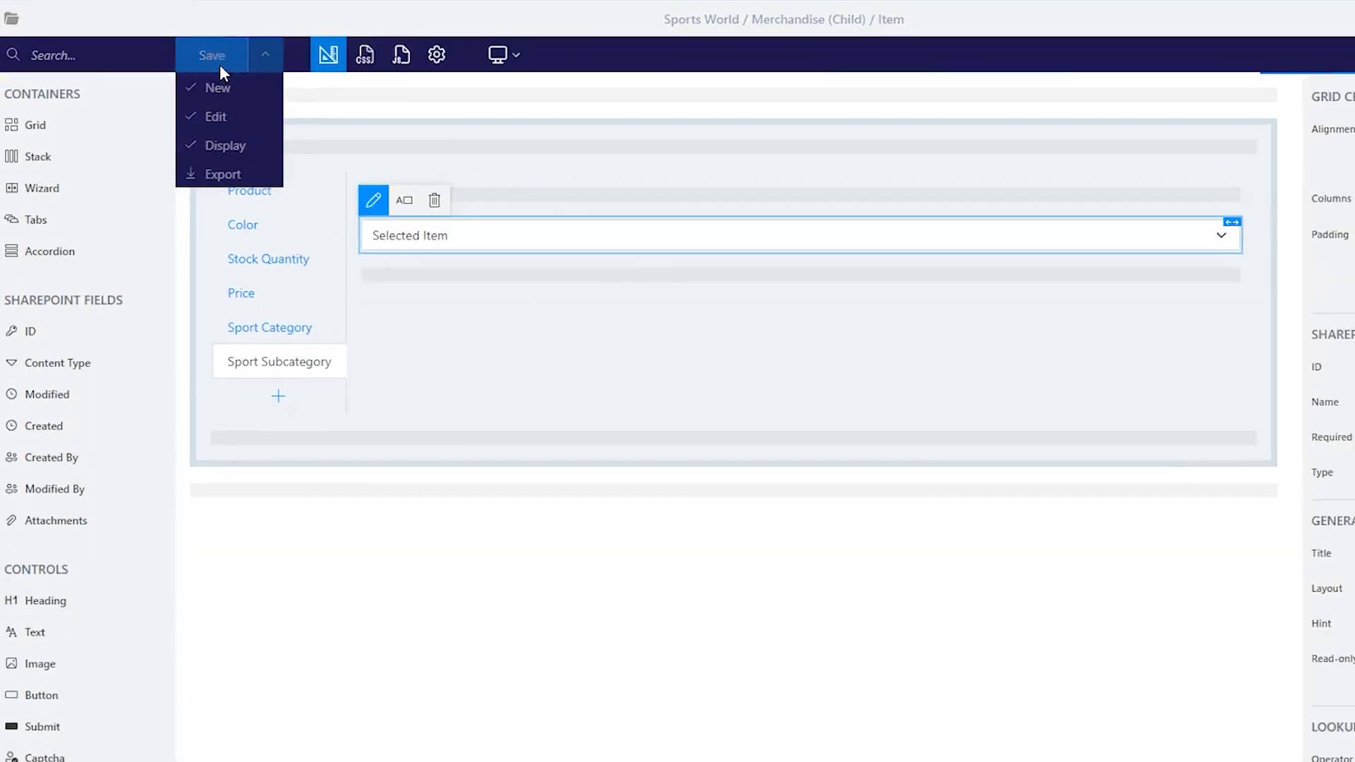
left_click(226, 71)
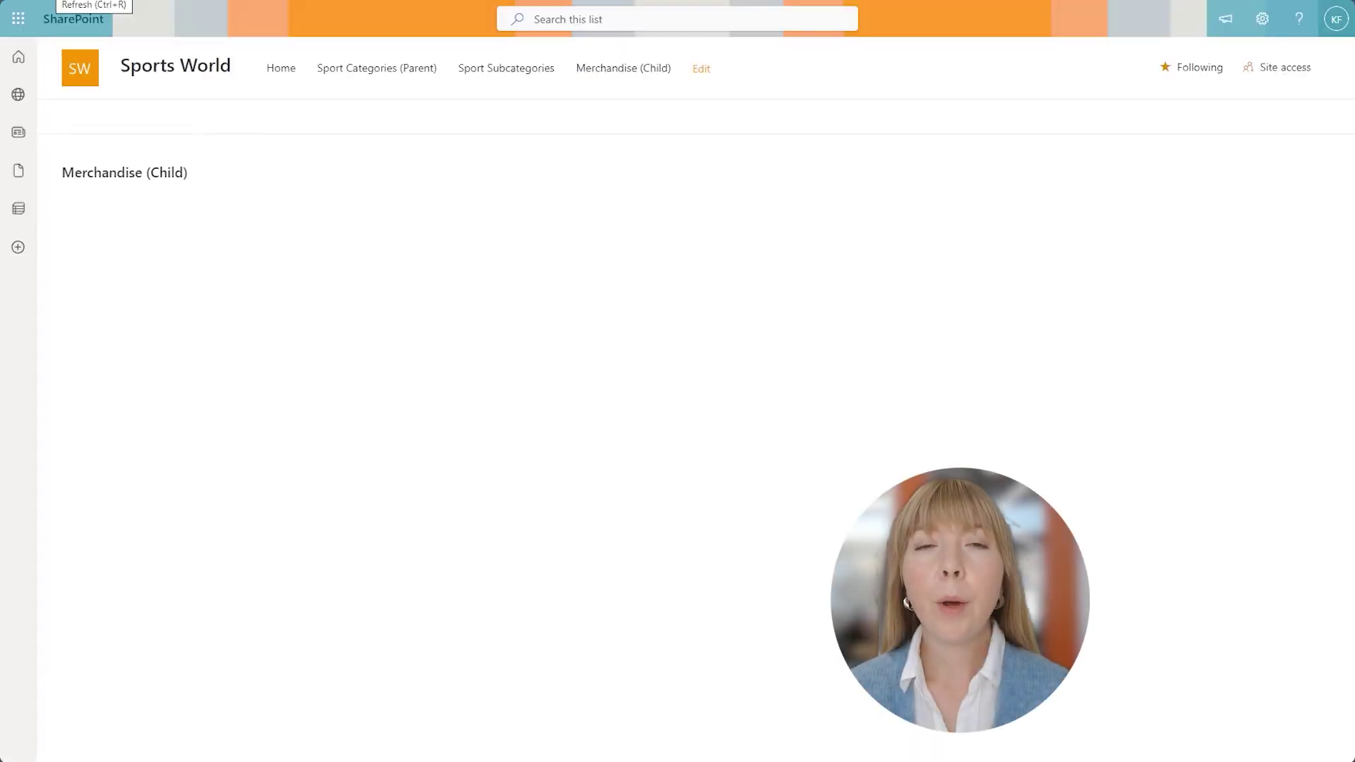
Switch to SharePoint and start a new Merchandise (Child) item with product "Backpack 20L" and color Yellow
left_click(96, 120)
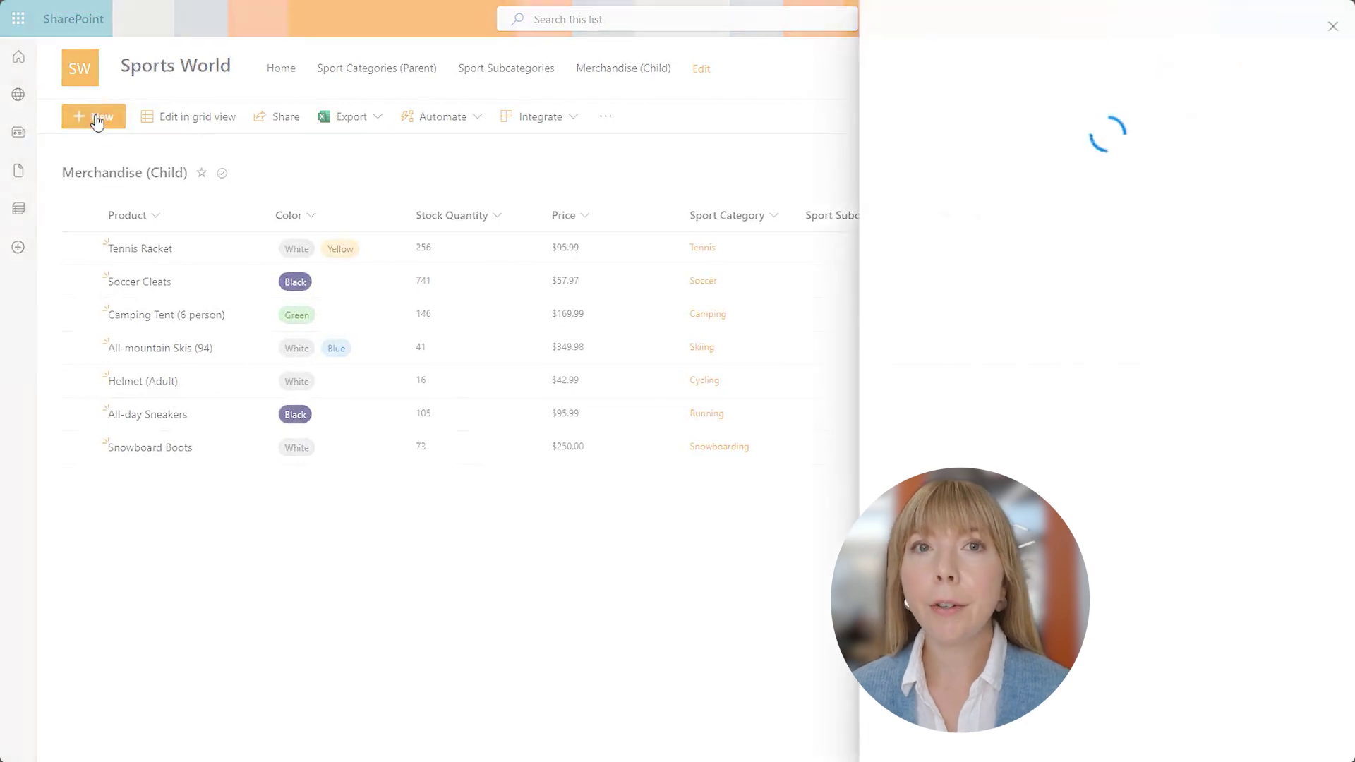
left_click(1055, 116)
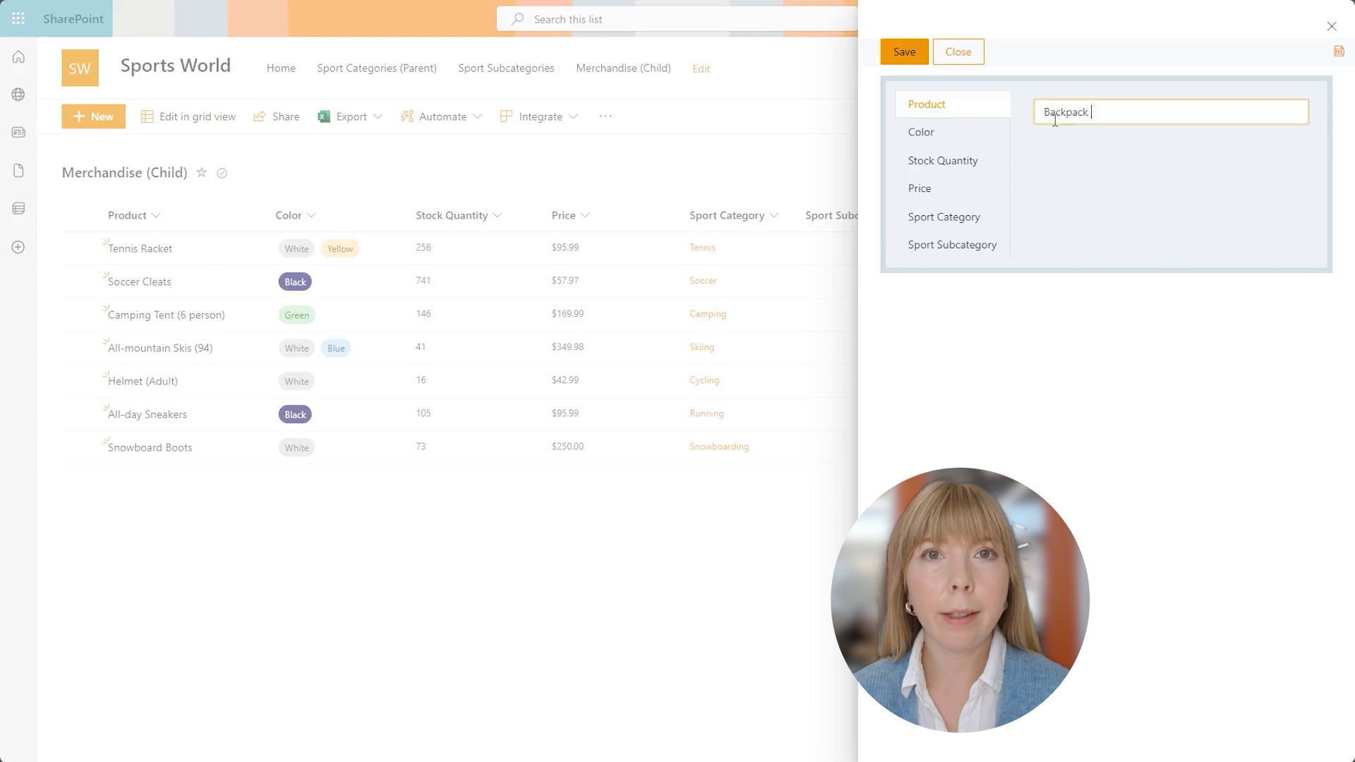
left_click(987, 135)
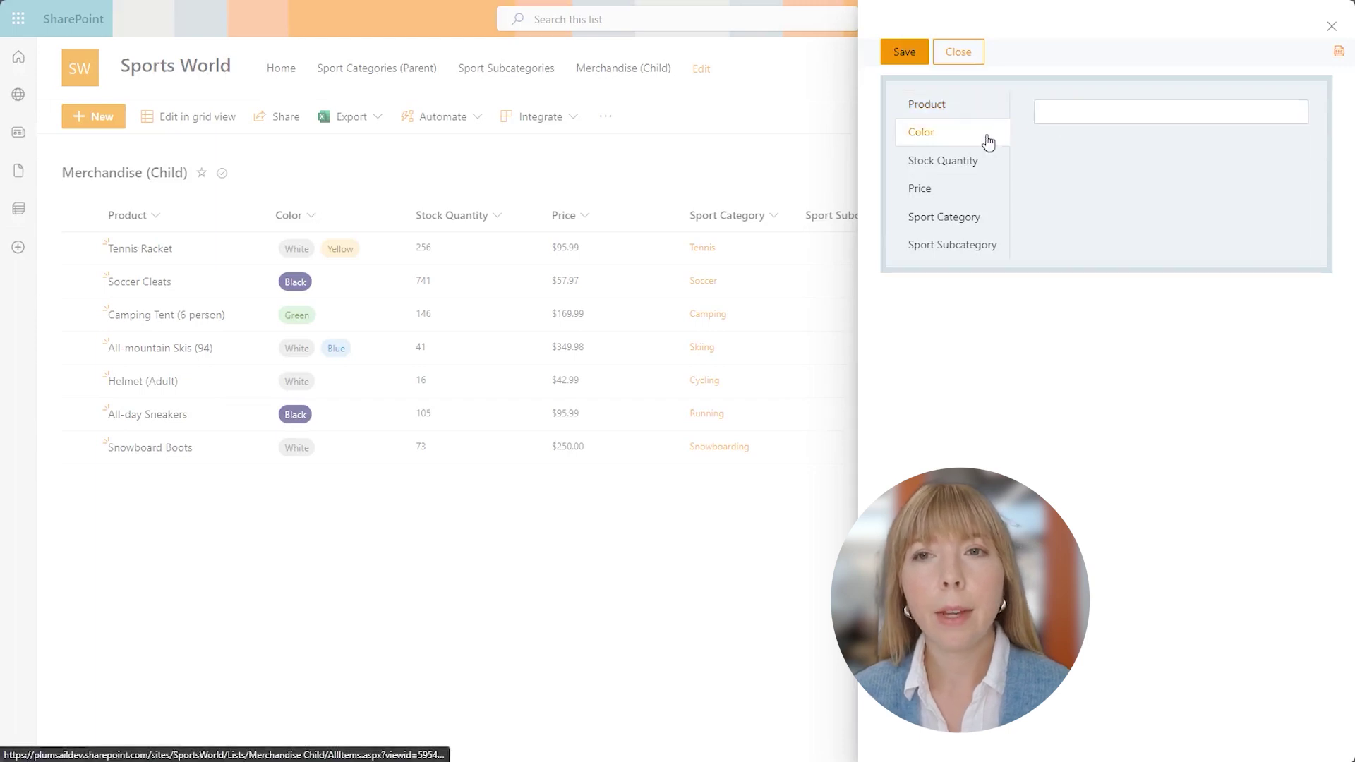
left_click(1065, 113)
left_click(1080, 182)
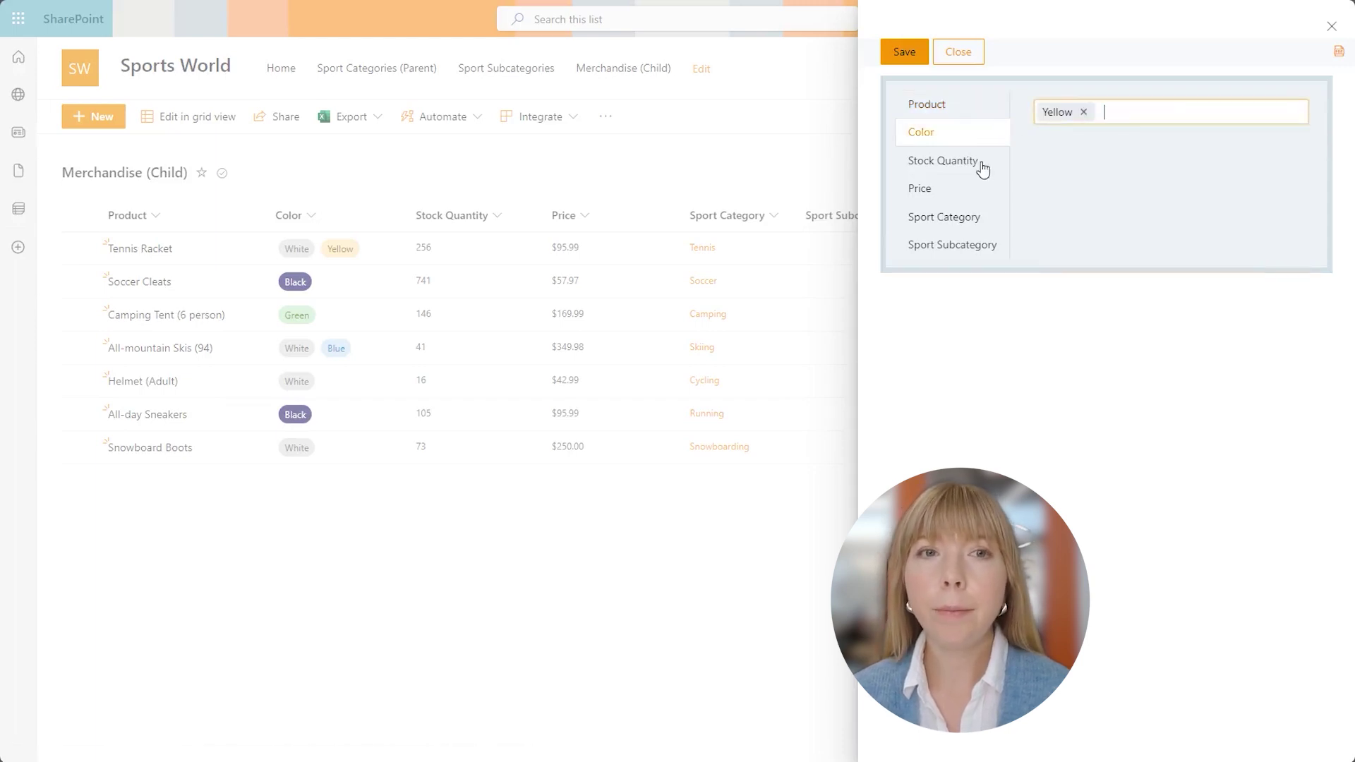
Set the new item's stock quantity to 7 and its price to 92.00
left_click(979, 165)
left_click(1047, 117)
type("7")
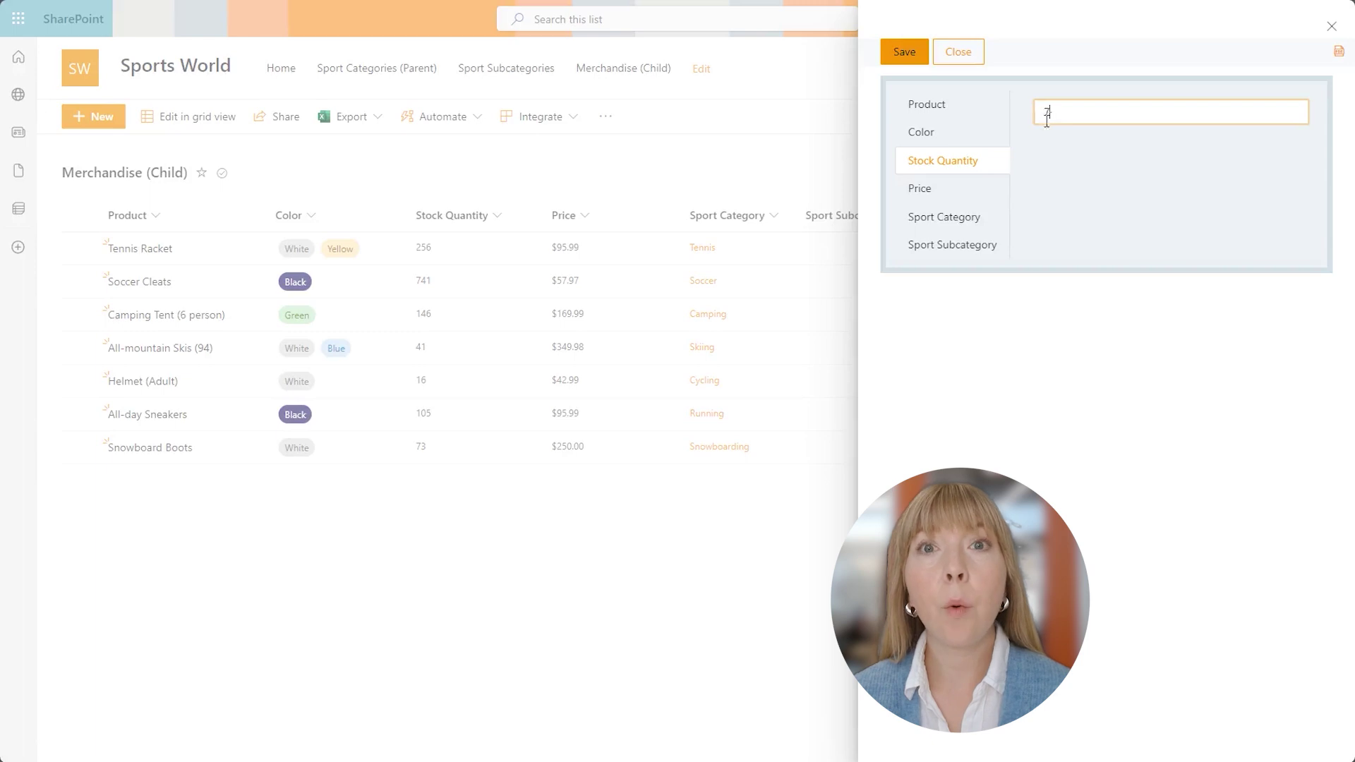
left_click(971, 185)
left_click(1056, 115)
type("92.")
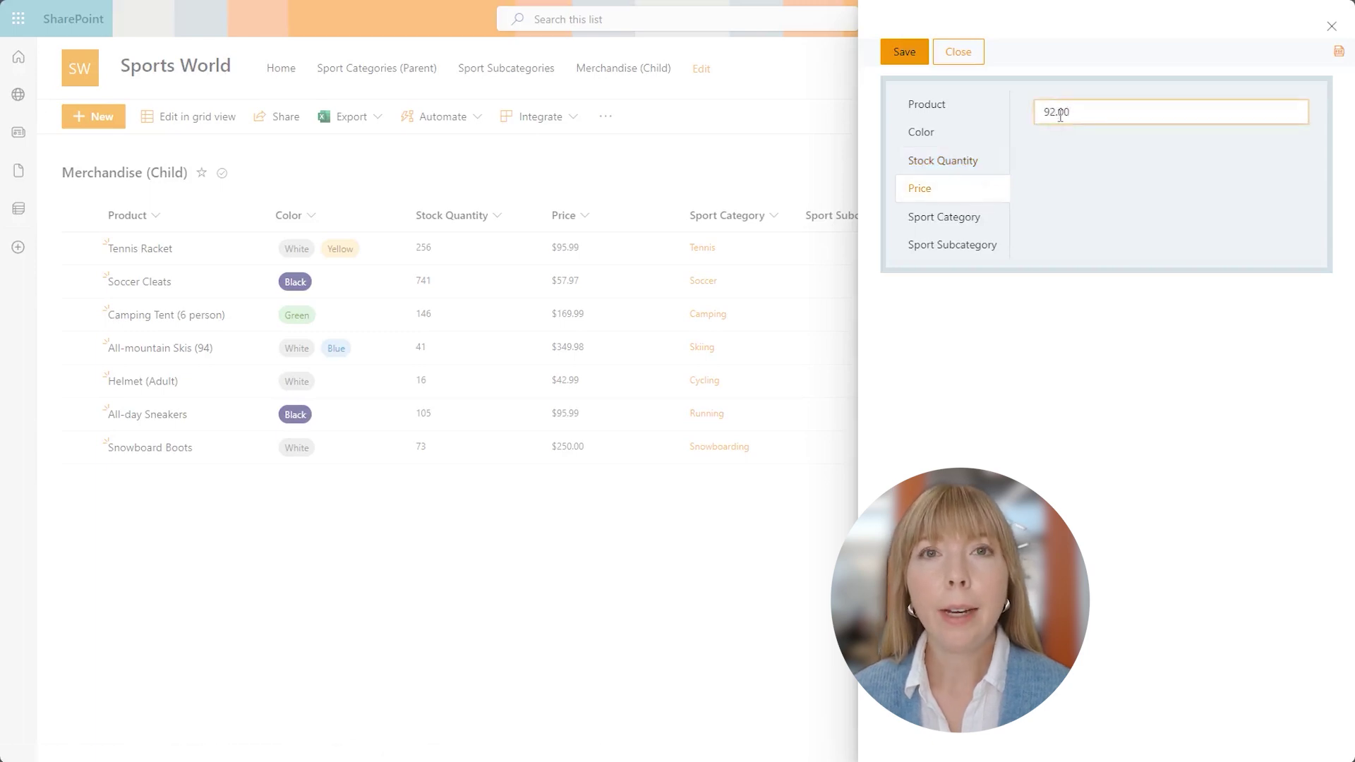
type("00")
Set the item's sport category to Camping and its subcategory to Hiking, and save the item
left_click(983, 220)
left_click(1297, 111)
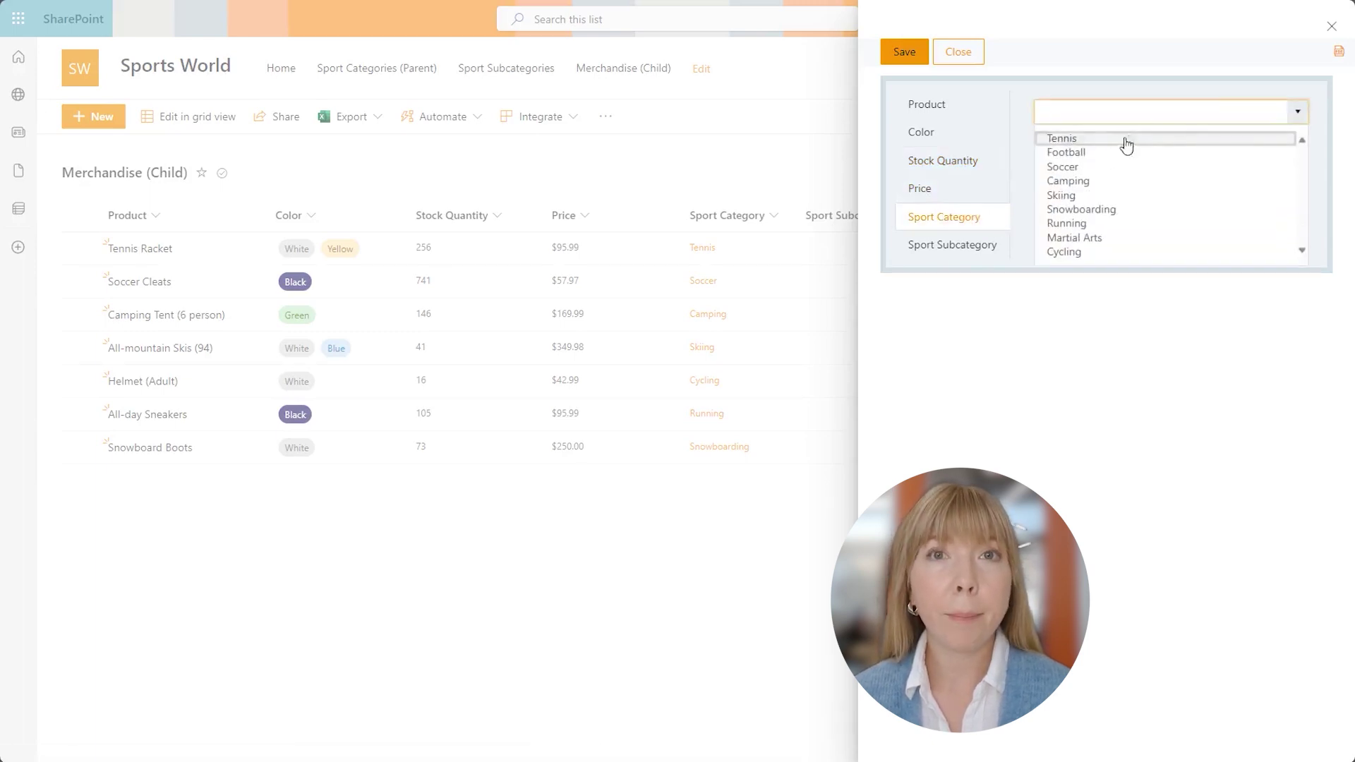
left_click(1102, 182)
left_click(988, 244)
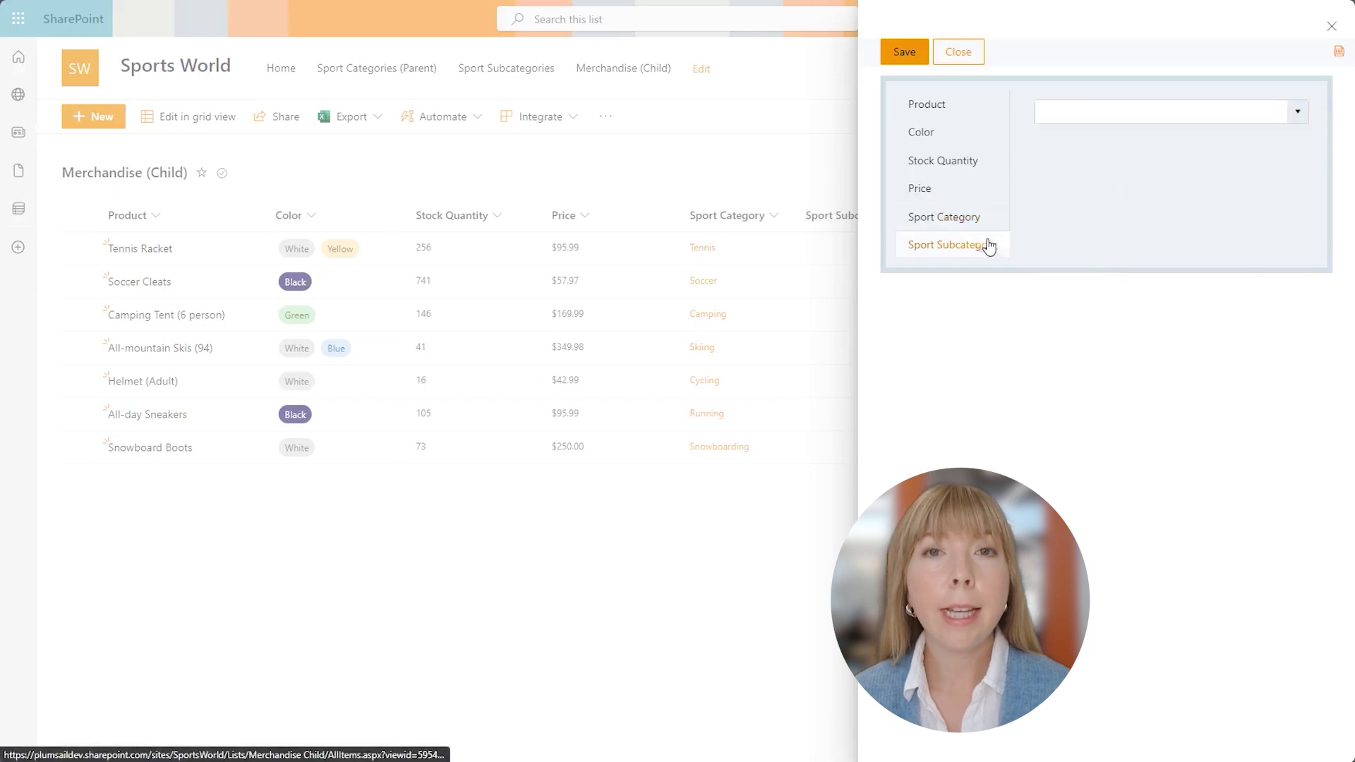
left_click(1297, 112)
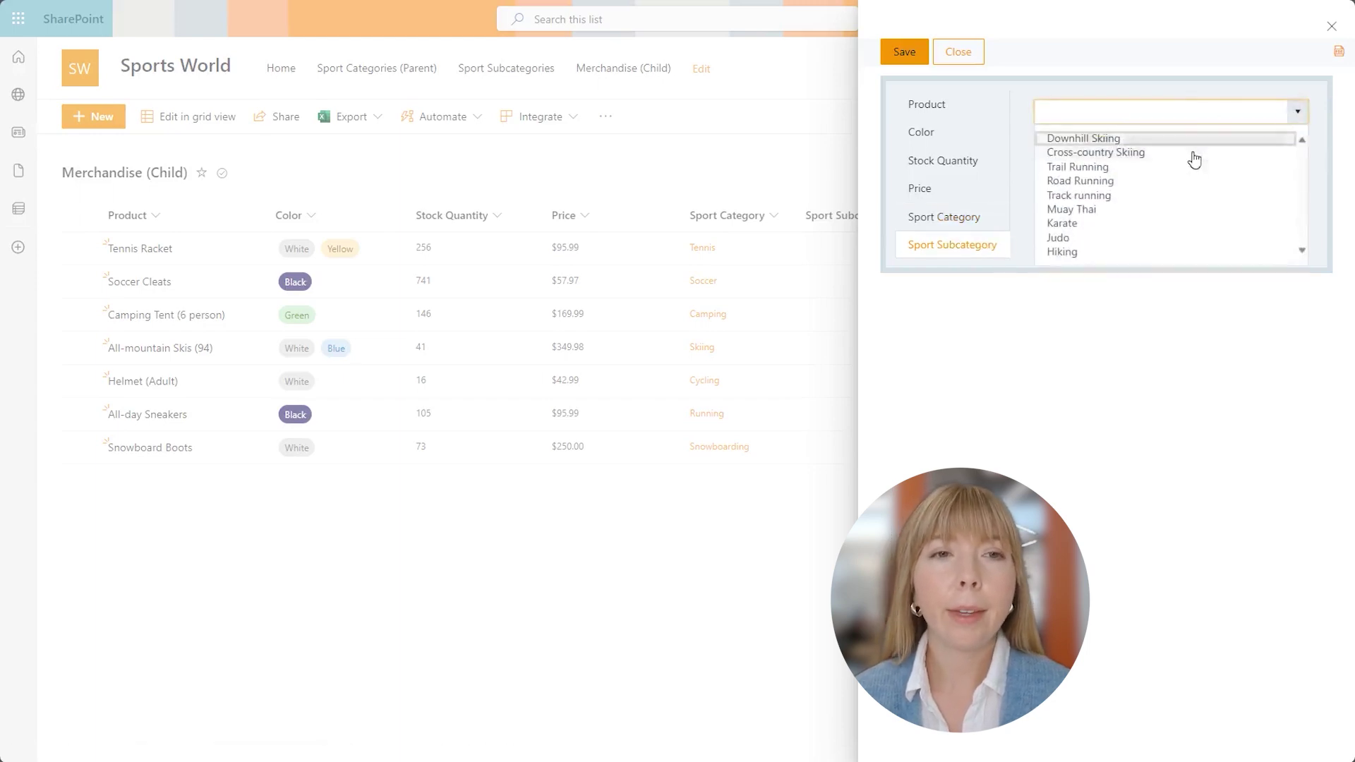
left_click(1175, 255)
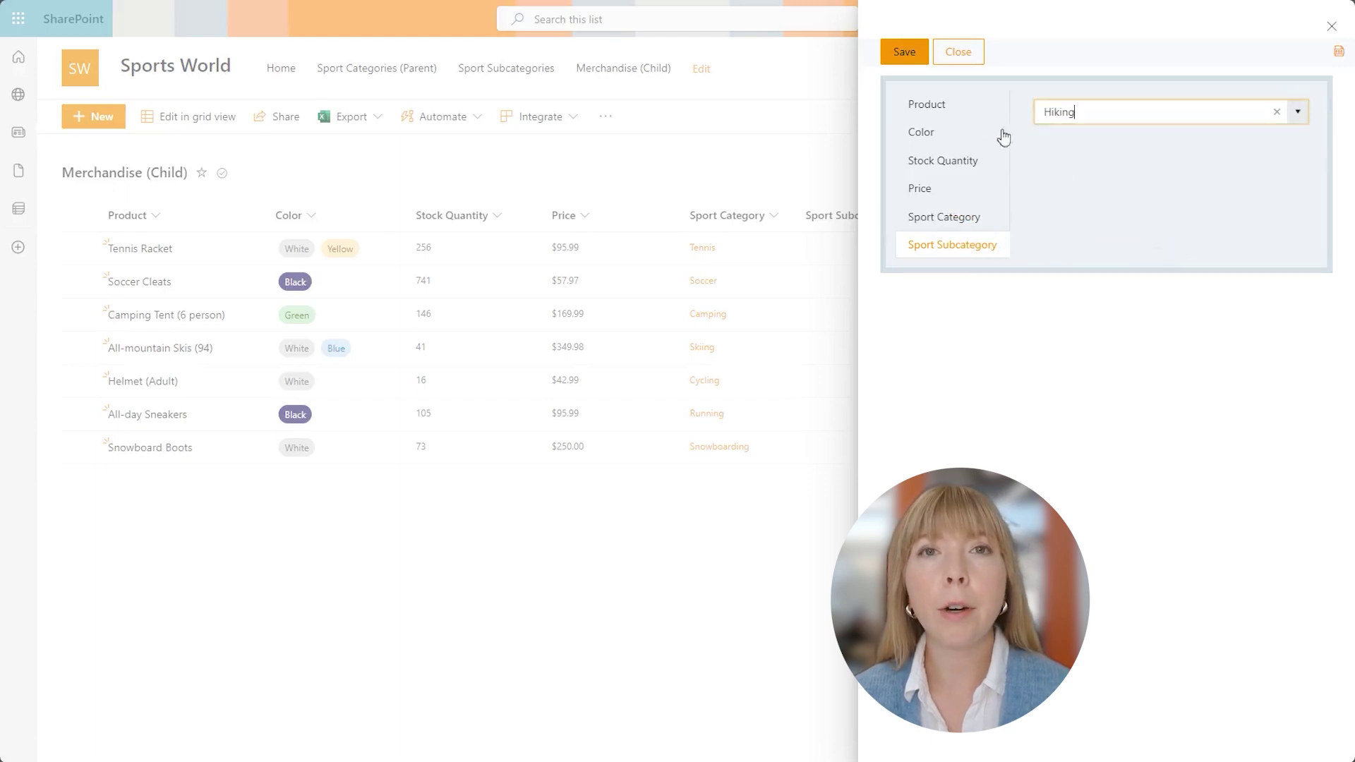
left_click(913, 59)
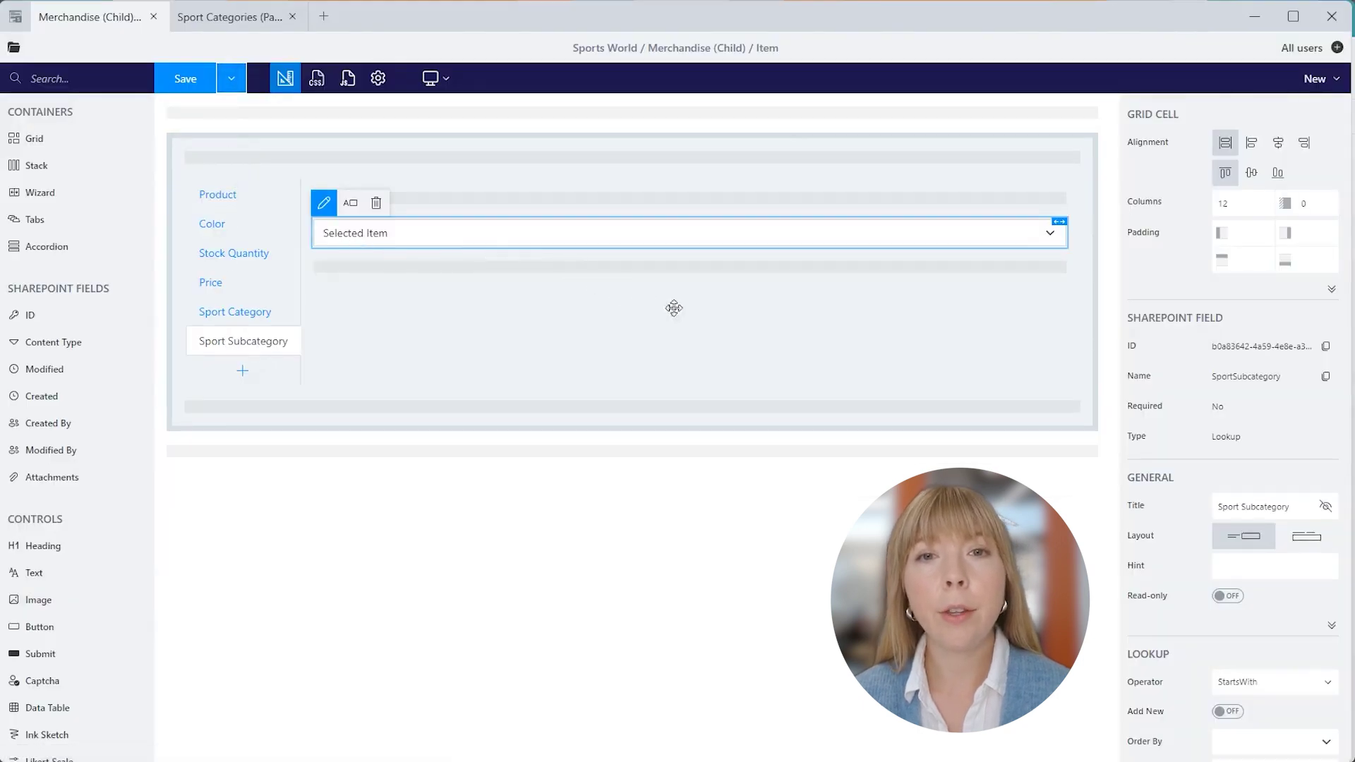
Switch to the form designer and make the Sport Subcategory lookup filter depend on the Sport Category field's ID
scroll(1142, 459, "down", 4)
scroll(1142, 459, "down", 2)
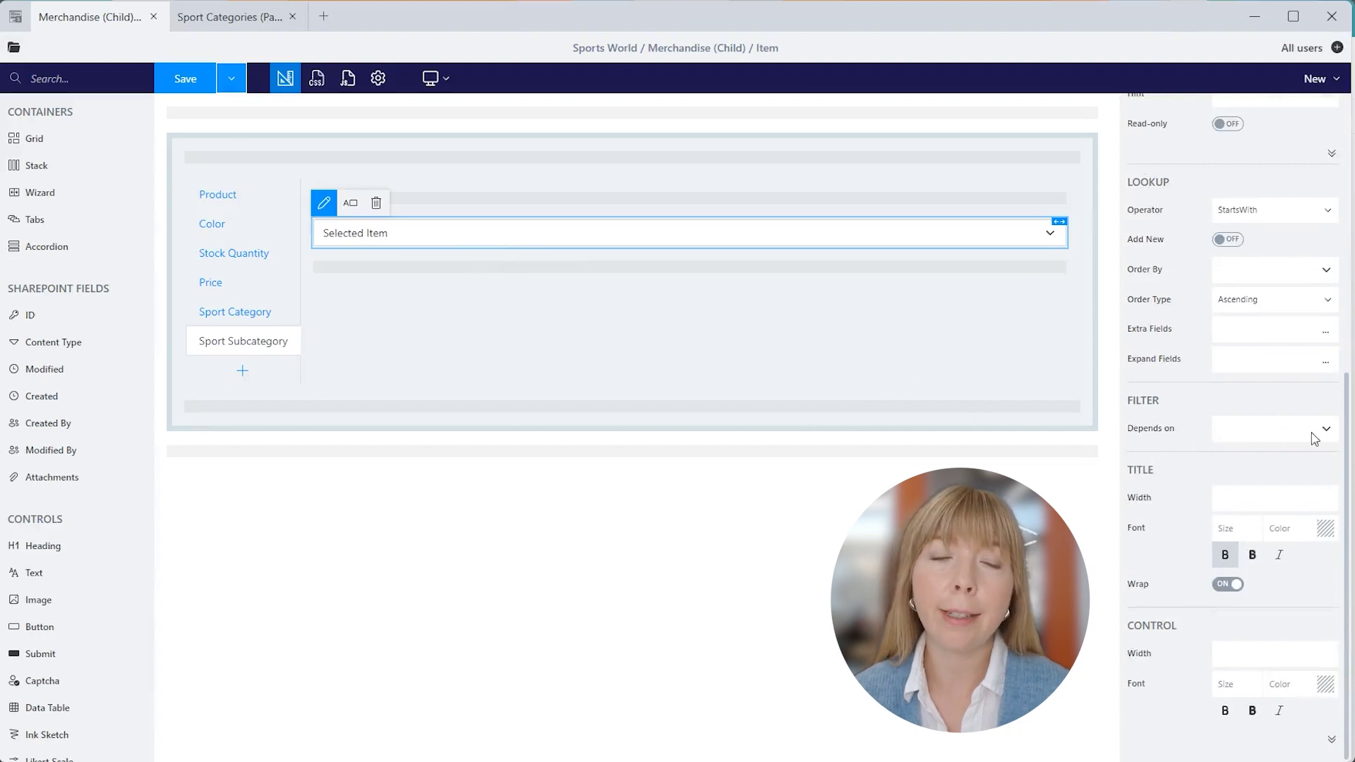
left_click(1313, 432)
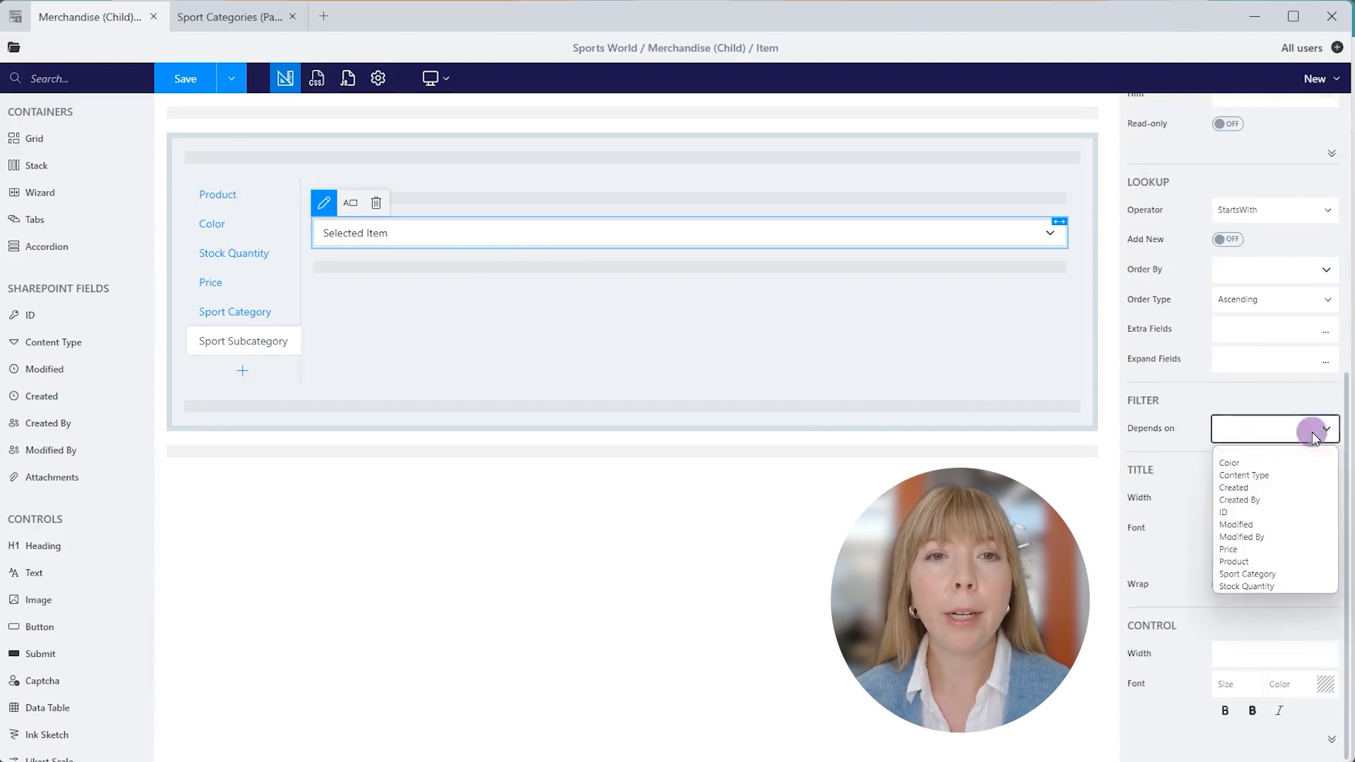
left_click(1265, 571)
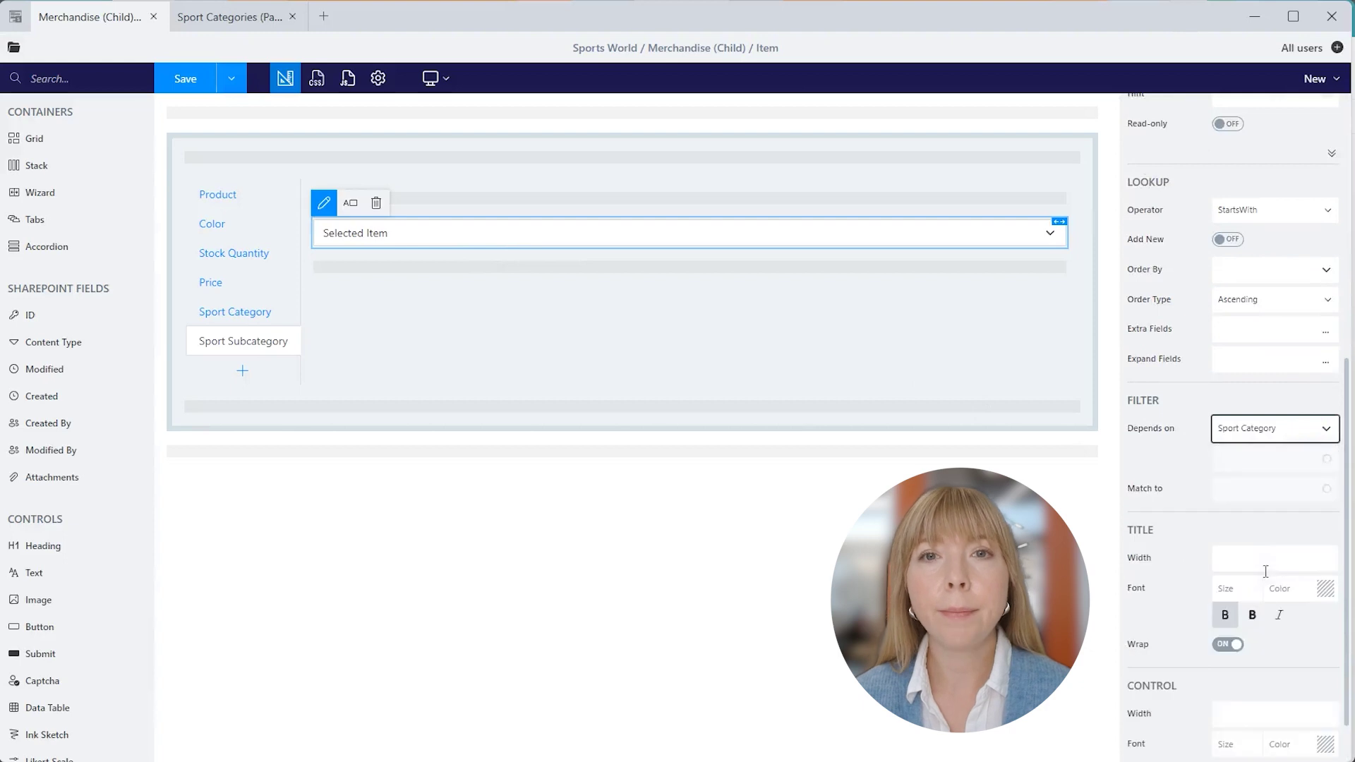
left_click(1310, 466)
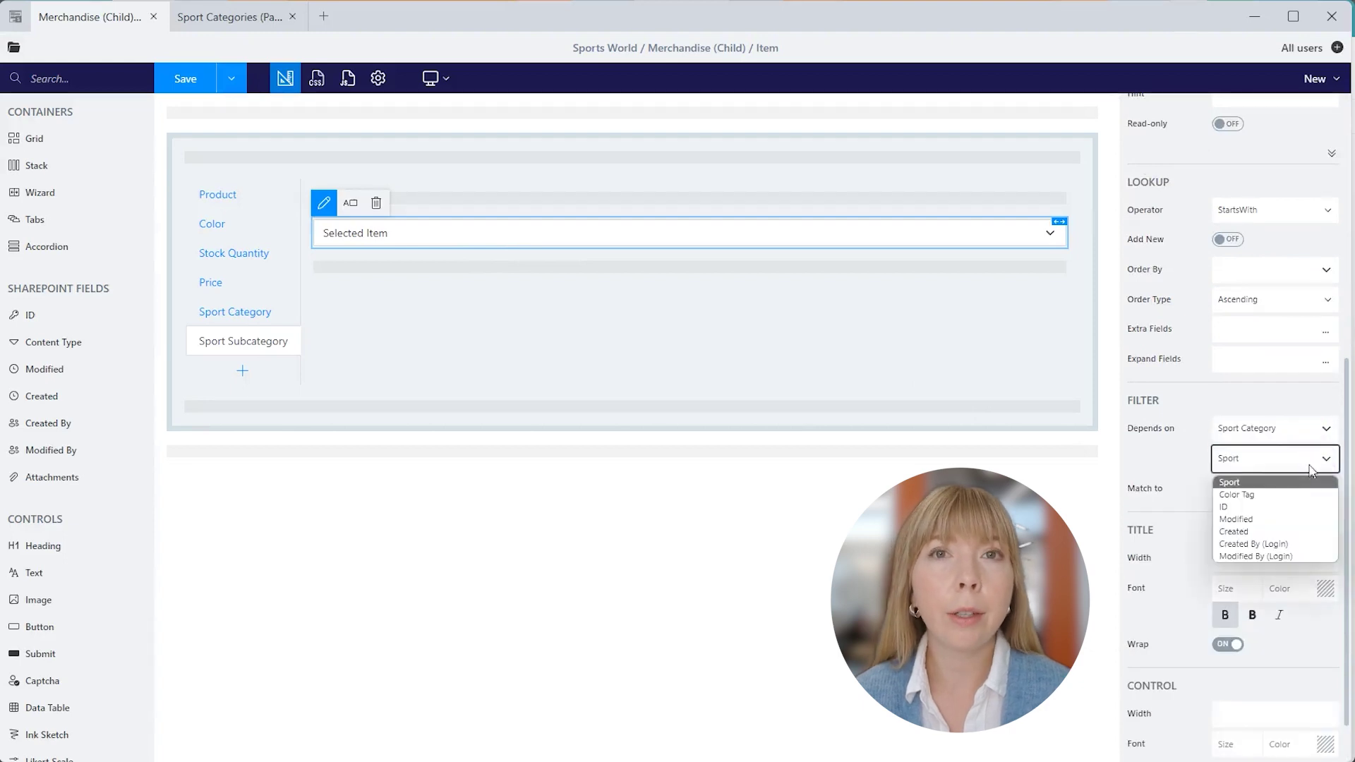
left_click(1263, 506)
Match the lookup filter to the ID of the Sport category column and save the form
left_click(1322, 493)
left_click(1246, 537)
left_click(1323, 522)
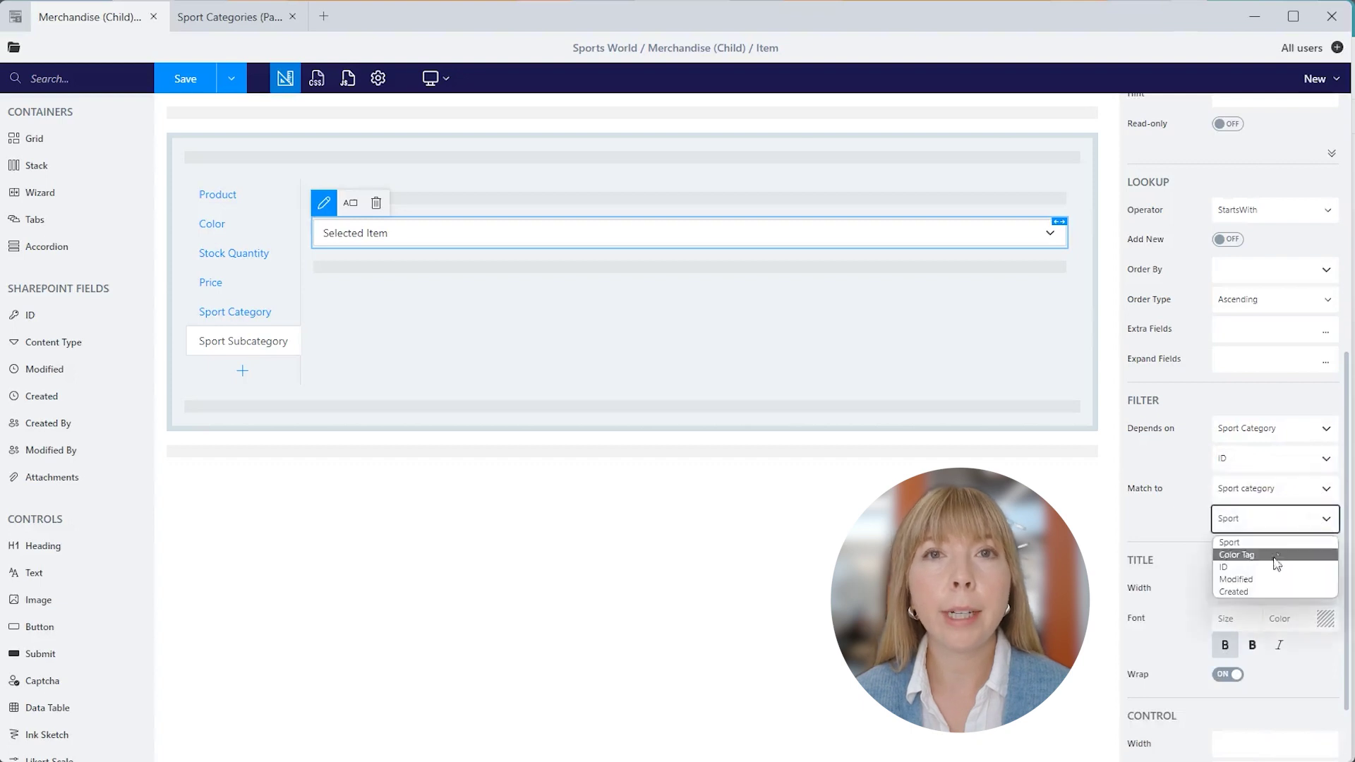
left_click(1270, 561)
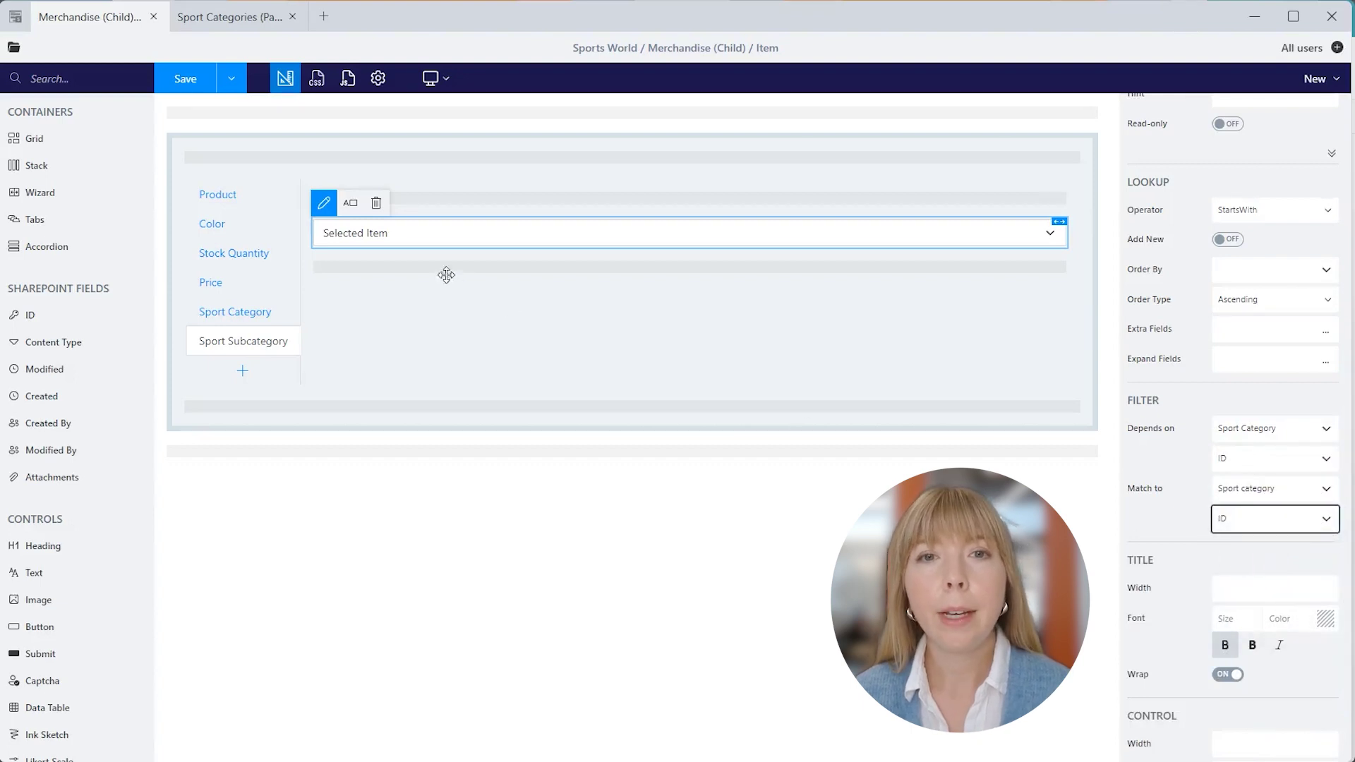
left_click(204, 86)
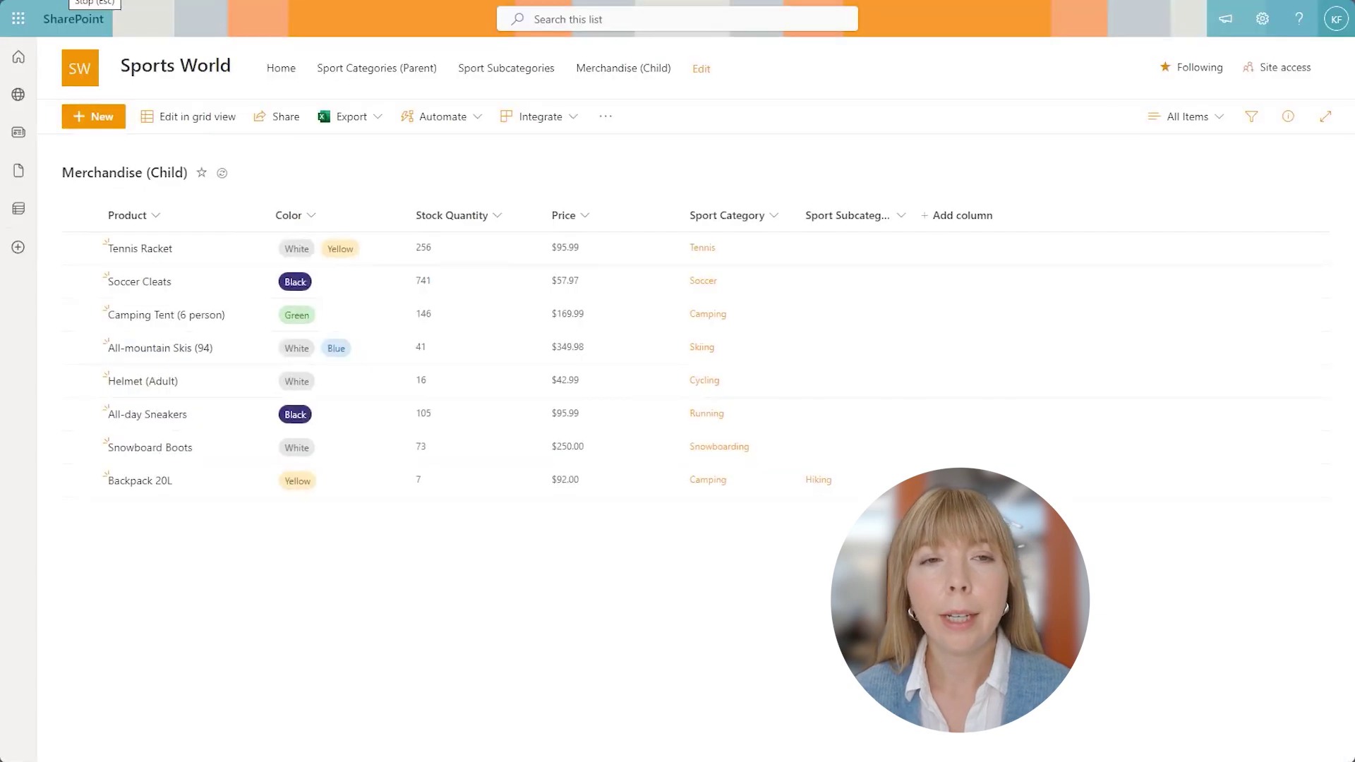
Switch to SharePoint and start a new Merchandise (Child) item with product "Trekking Boots" and sport category Camping
left_click(113, 118)
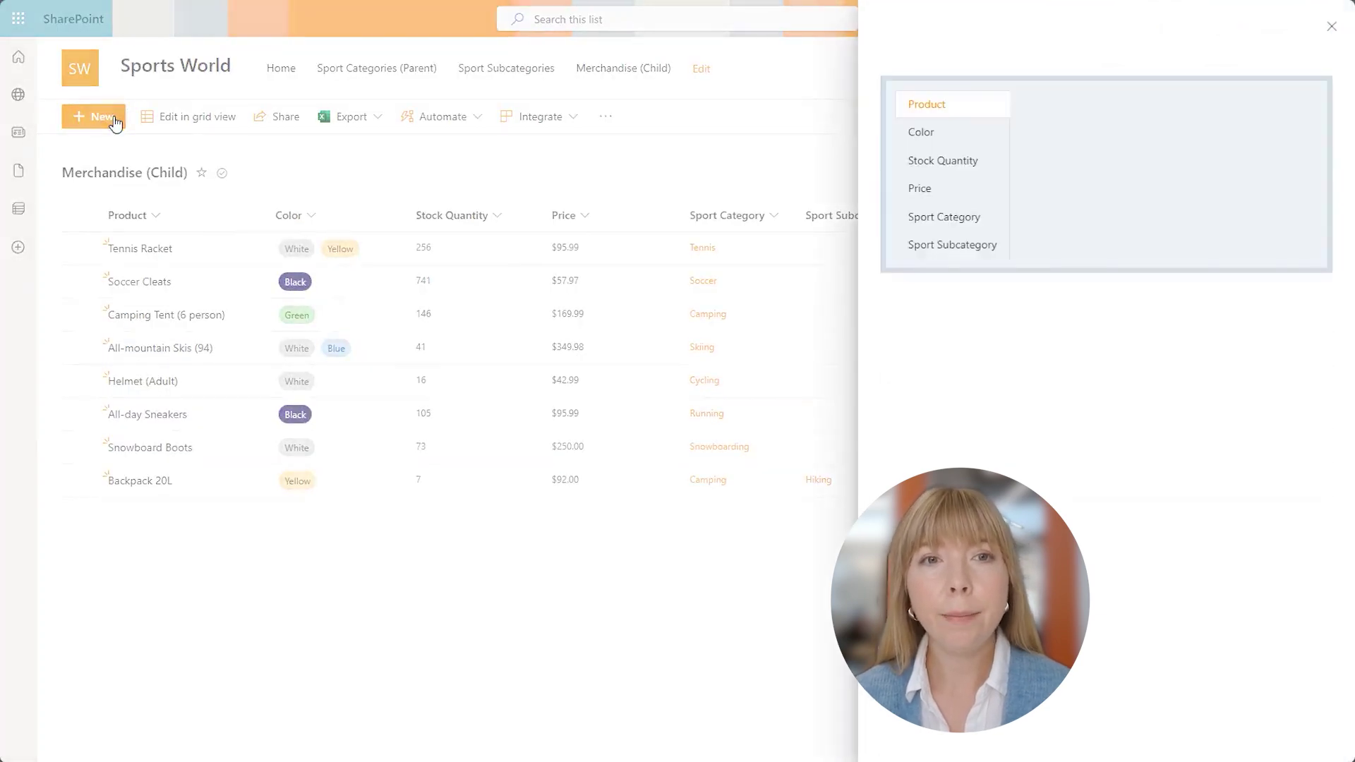
left_click(1041, 112)
type("Trekking Boots")
left_click(983, 217)
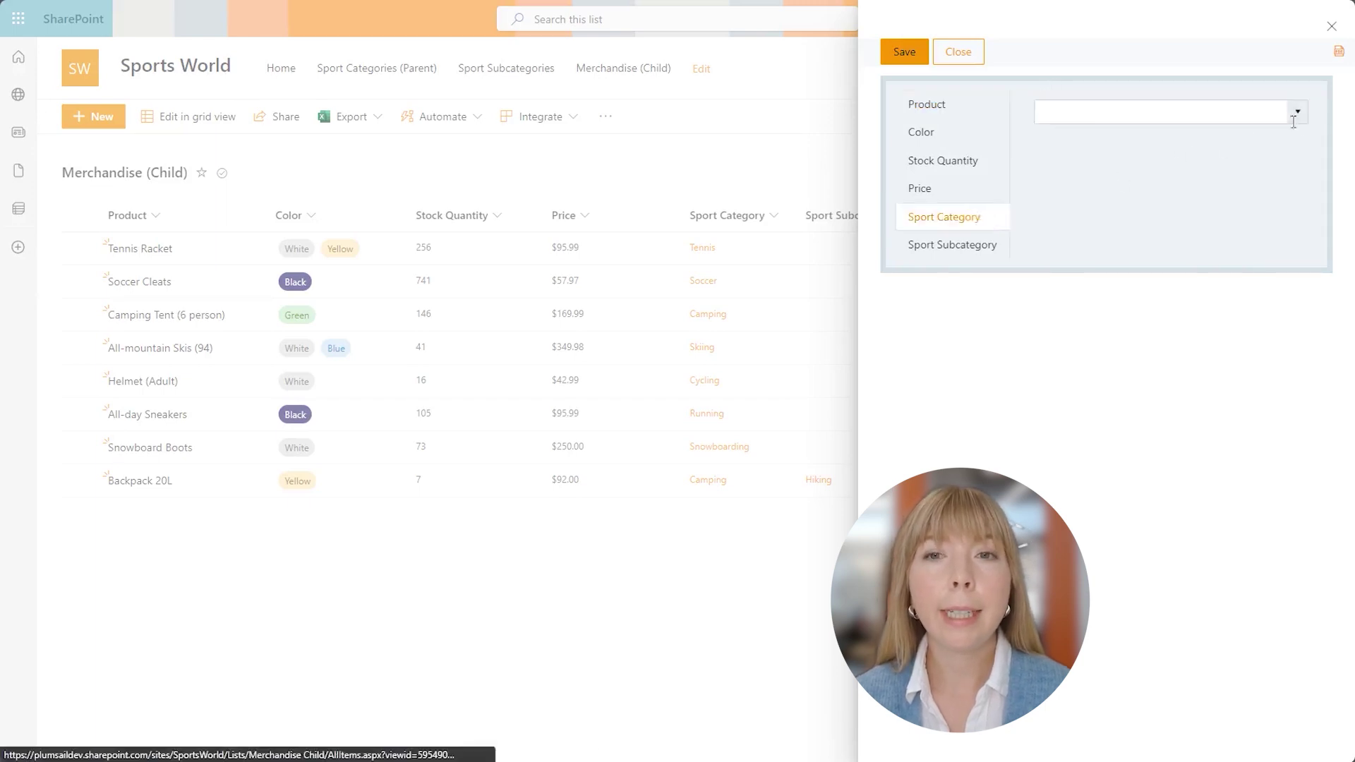
left_click(1304, 122)
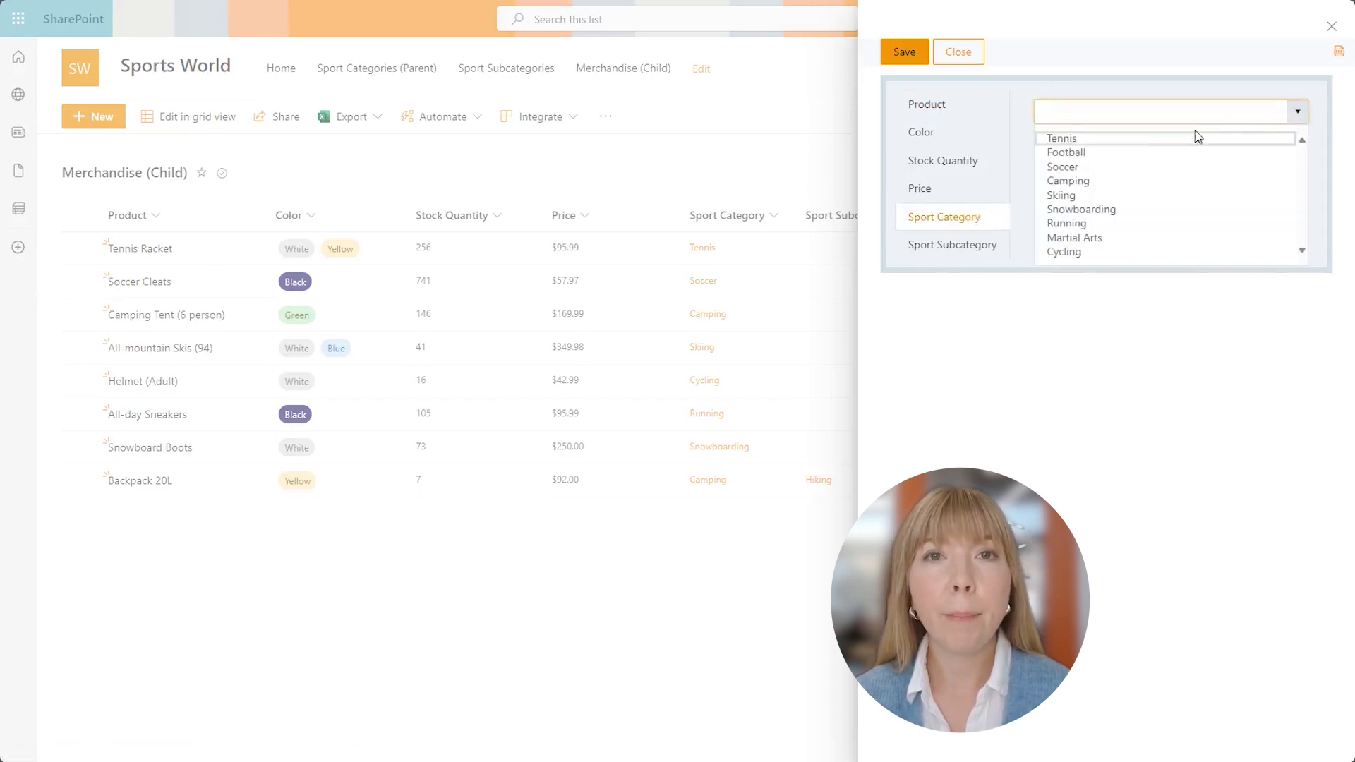
left_click(1162, 184)
Choose Hiking as the new item's sport subcategory and save the item
left_click(995, 249)
left_click(1297, 114)
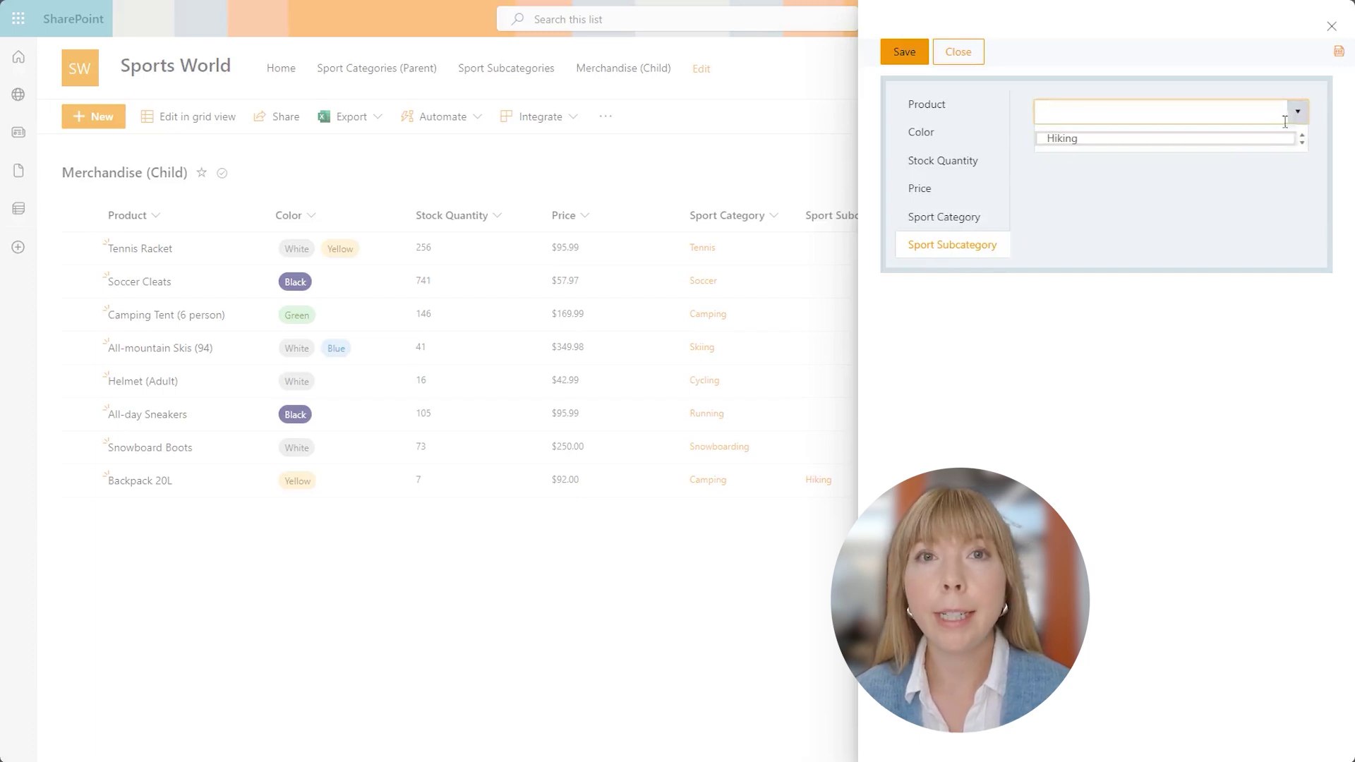
left_click(1249, 138)
left_click(919, 61)
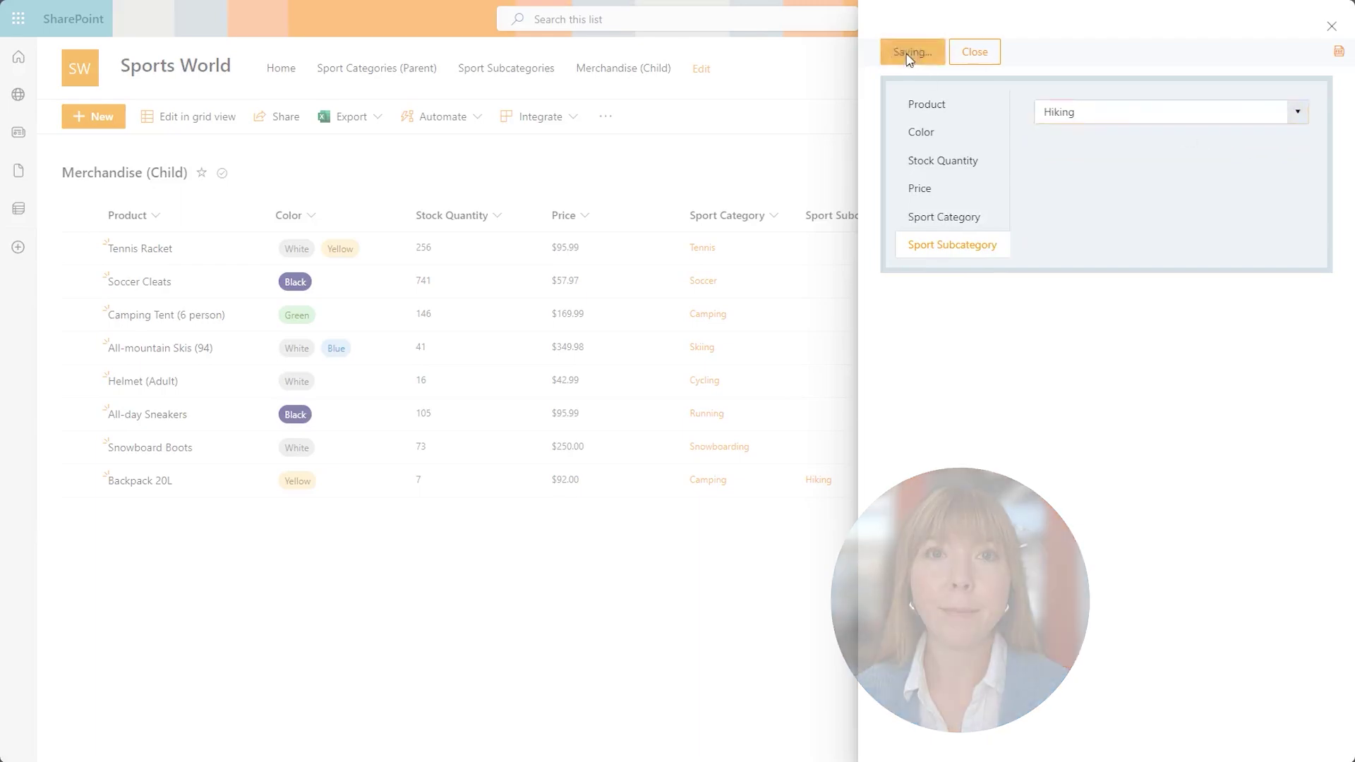